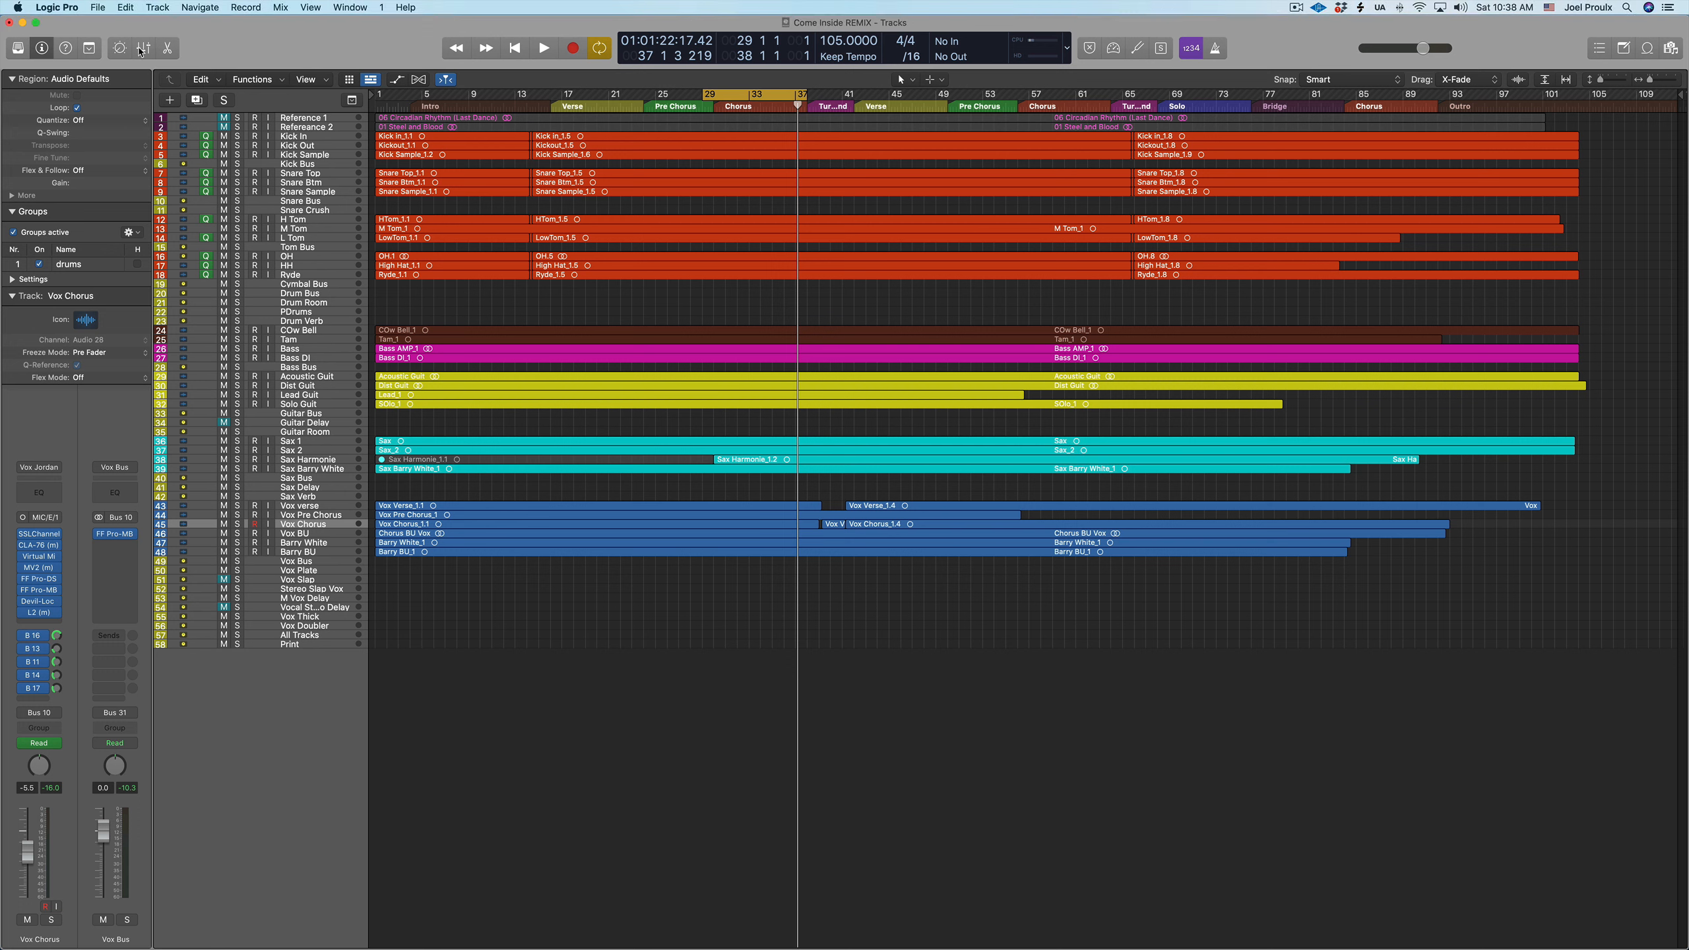
Show the mixer and open the UAD bx_digital V3 equalizer inserted on the Print track
{"action": "key", "text": "x"}
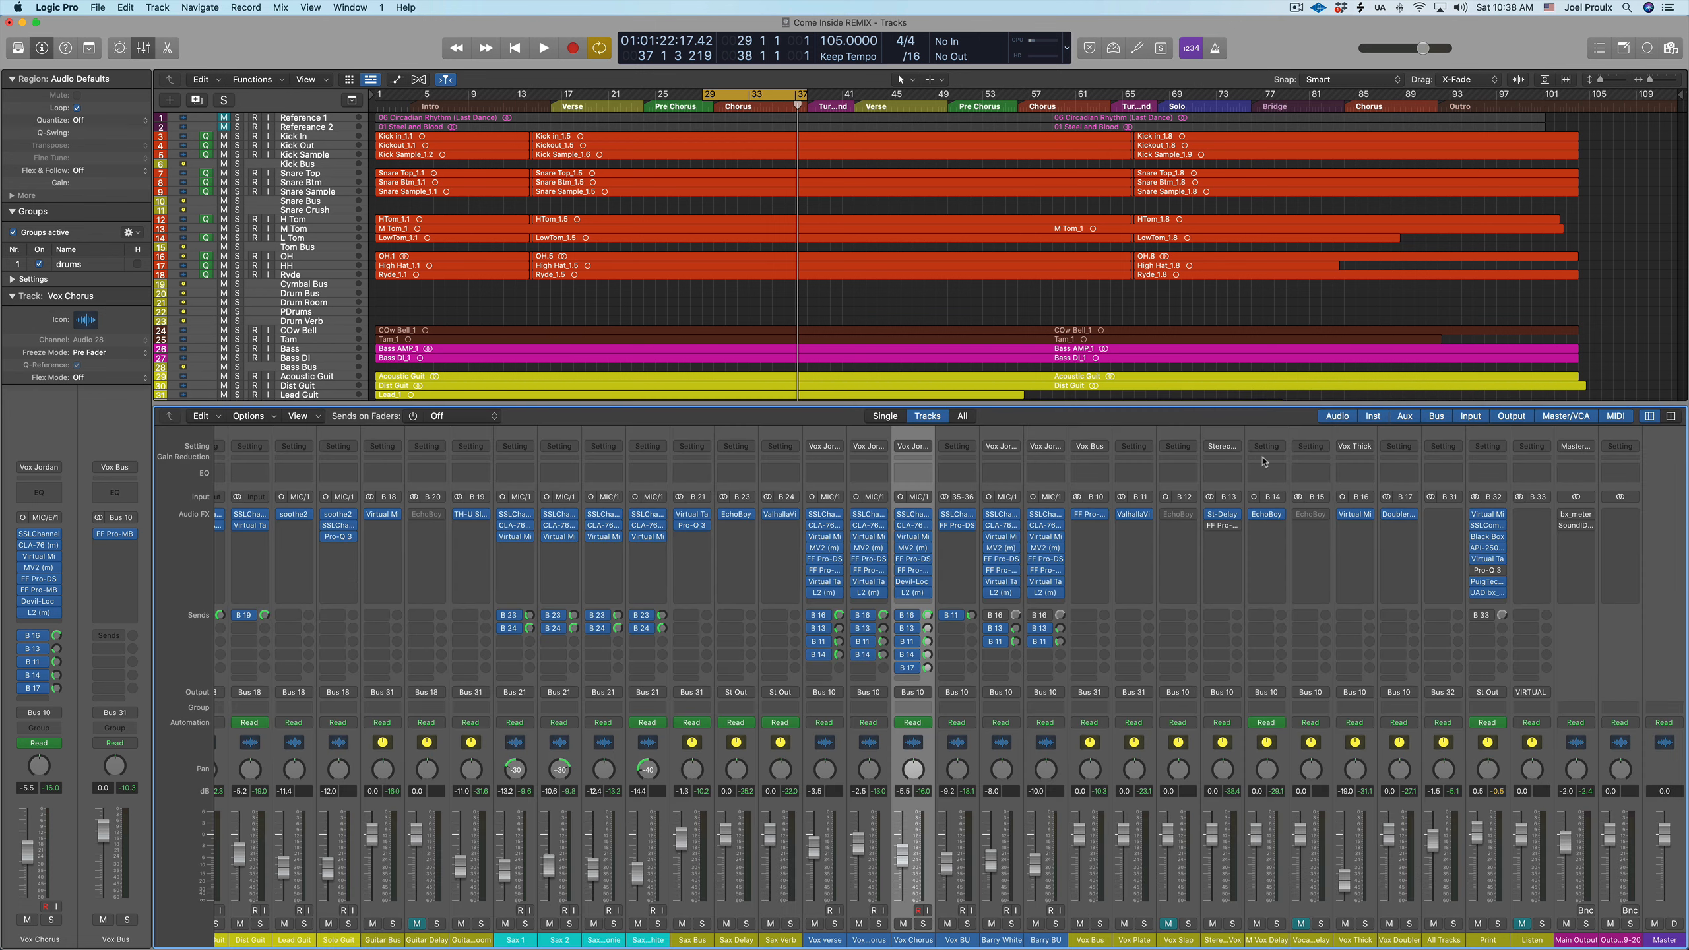
{"action": "mouse_move", "coordinate": [1489, 595]}
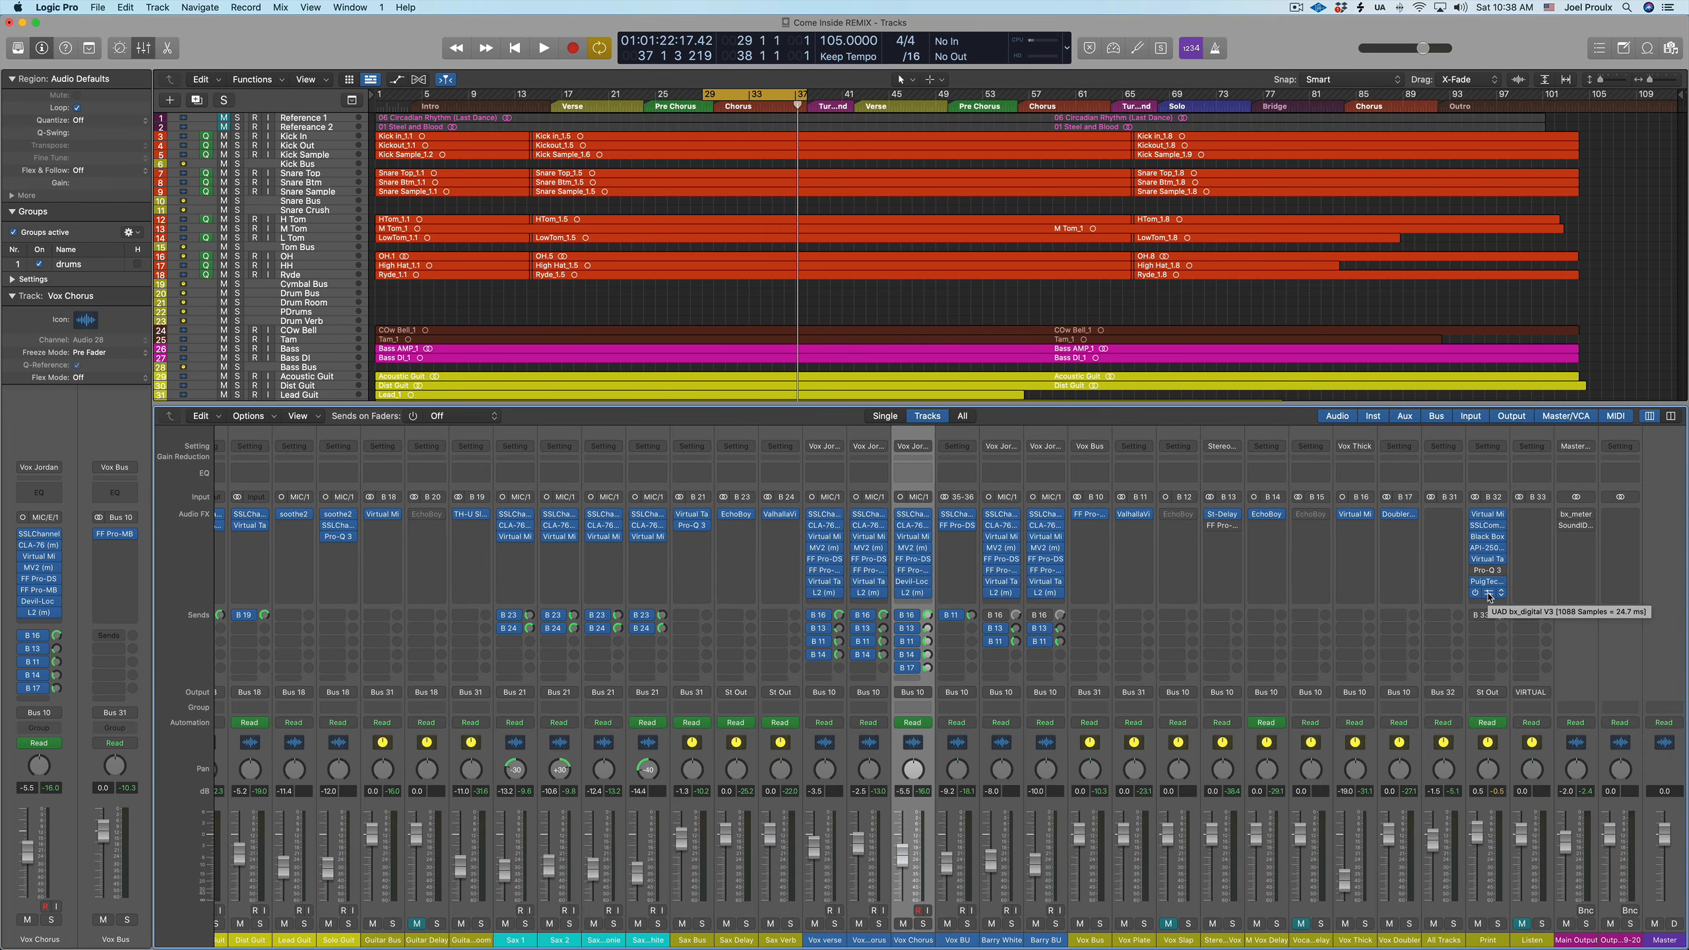
{"action": "left_click", "coordinate": [1489, 594]}
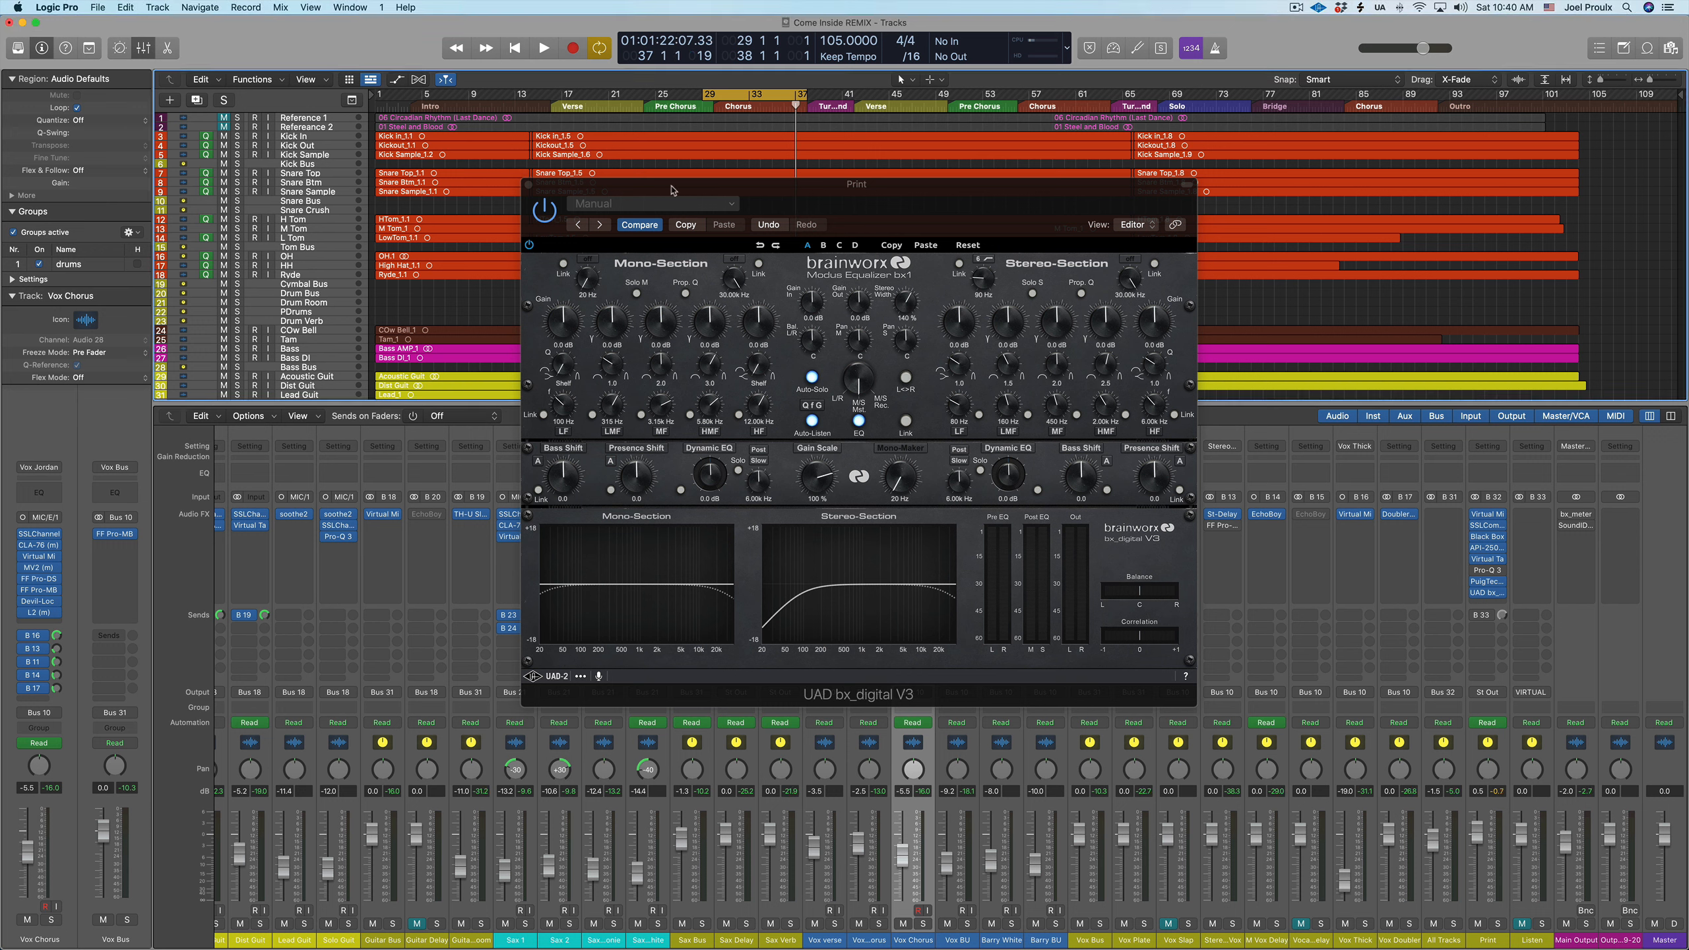
Play the chorus from bar 29 and compare bx_digital V3 switched off and on
{"action": "left_click", "coordinate": [699, 109]}
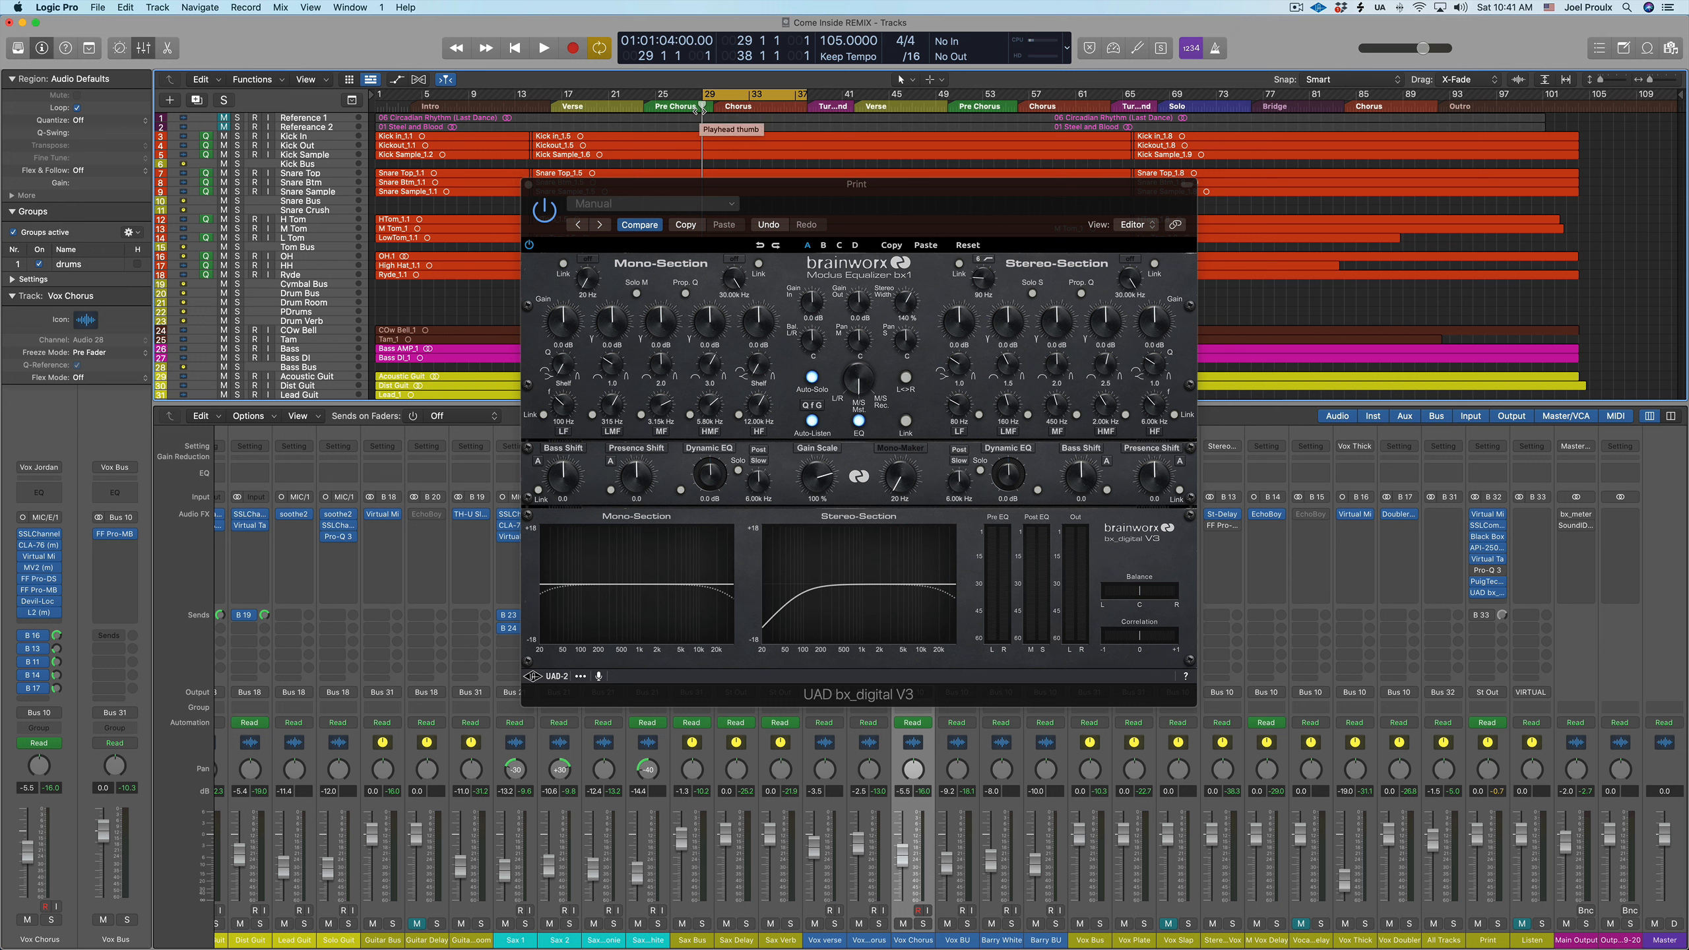
{"action": "key", "text": "space"}
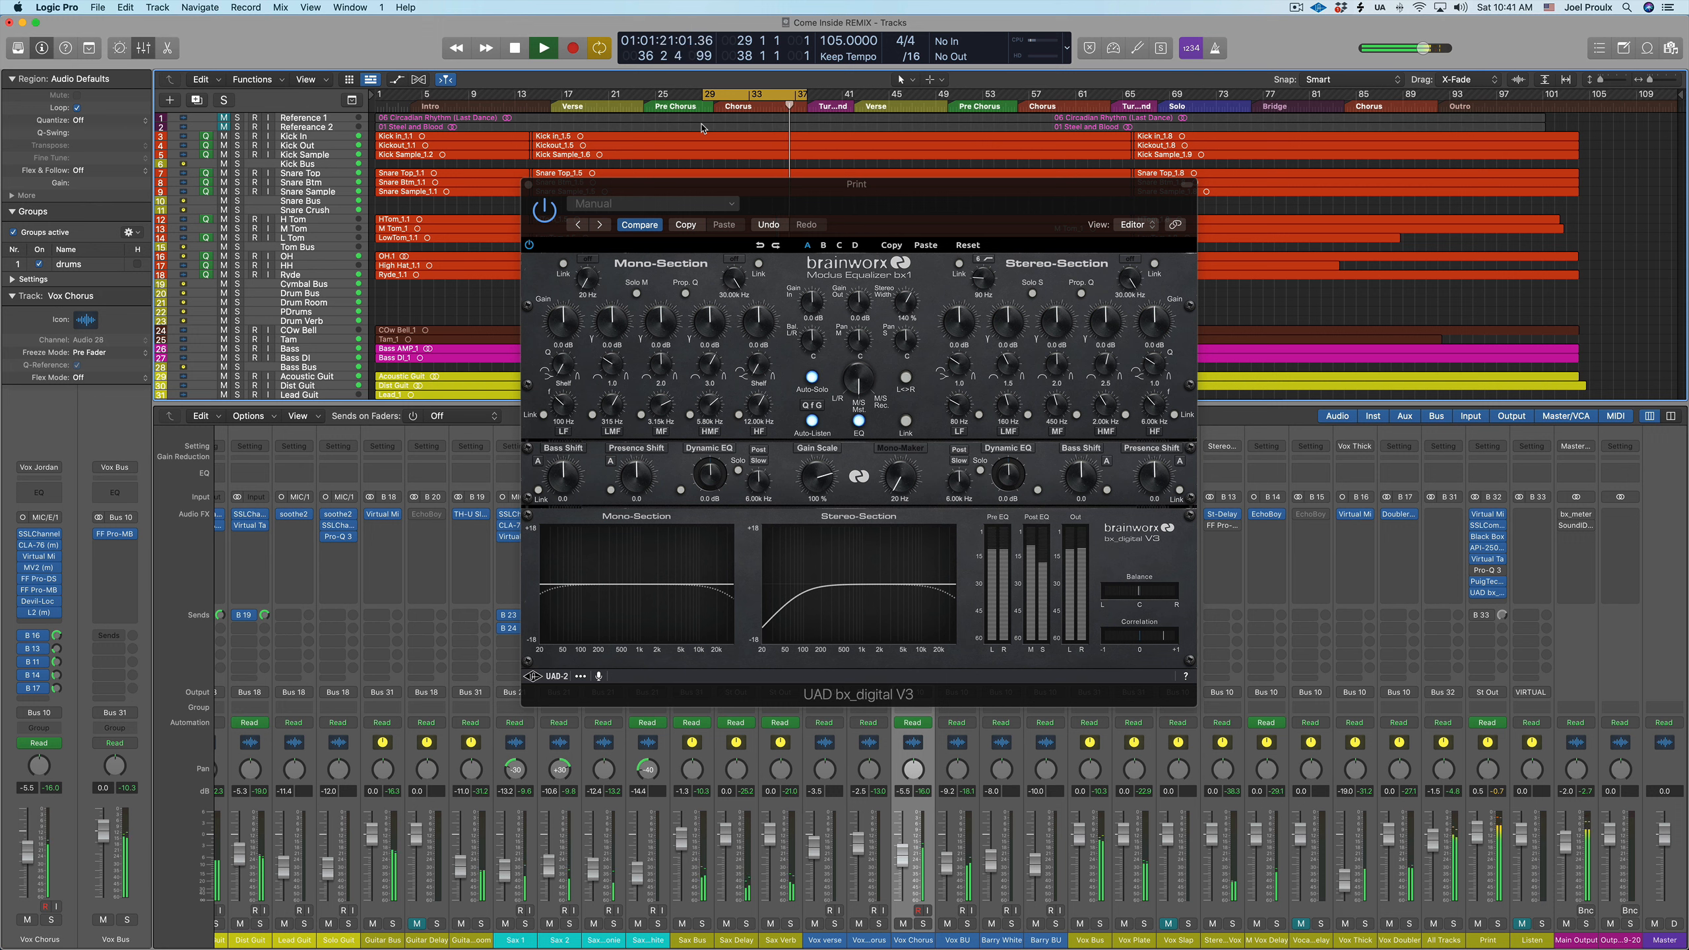
{"action": "key", "text": "space"}
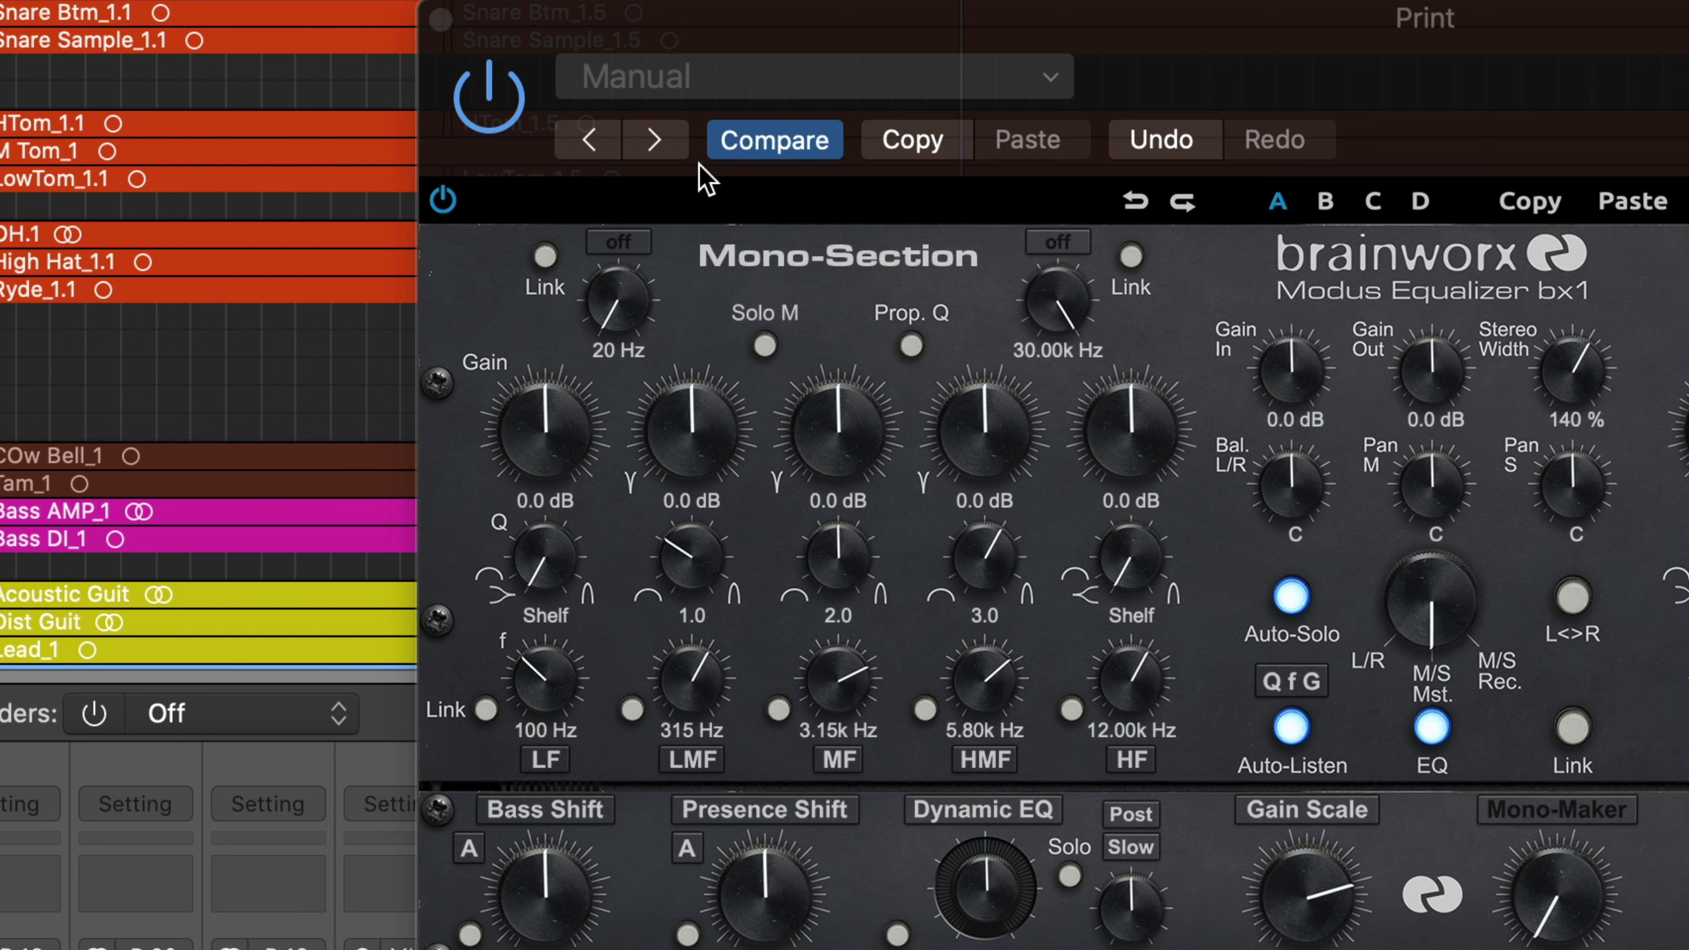
{"action": "left_click", "coordinate": [446, 212]}
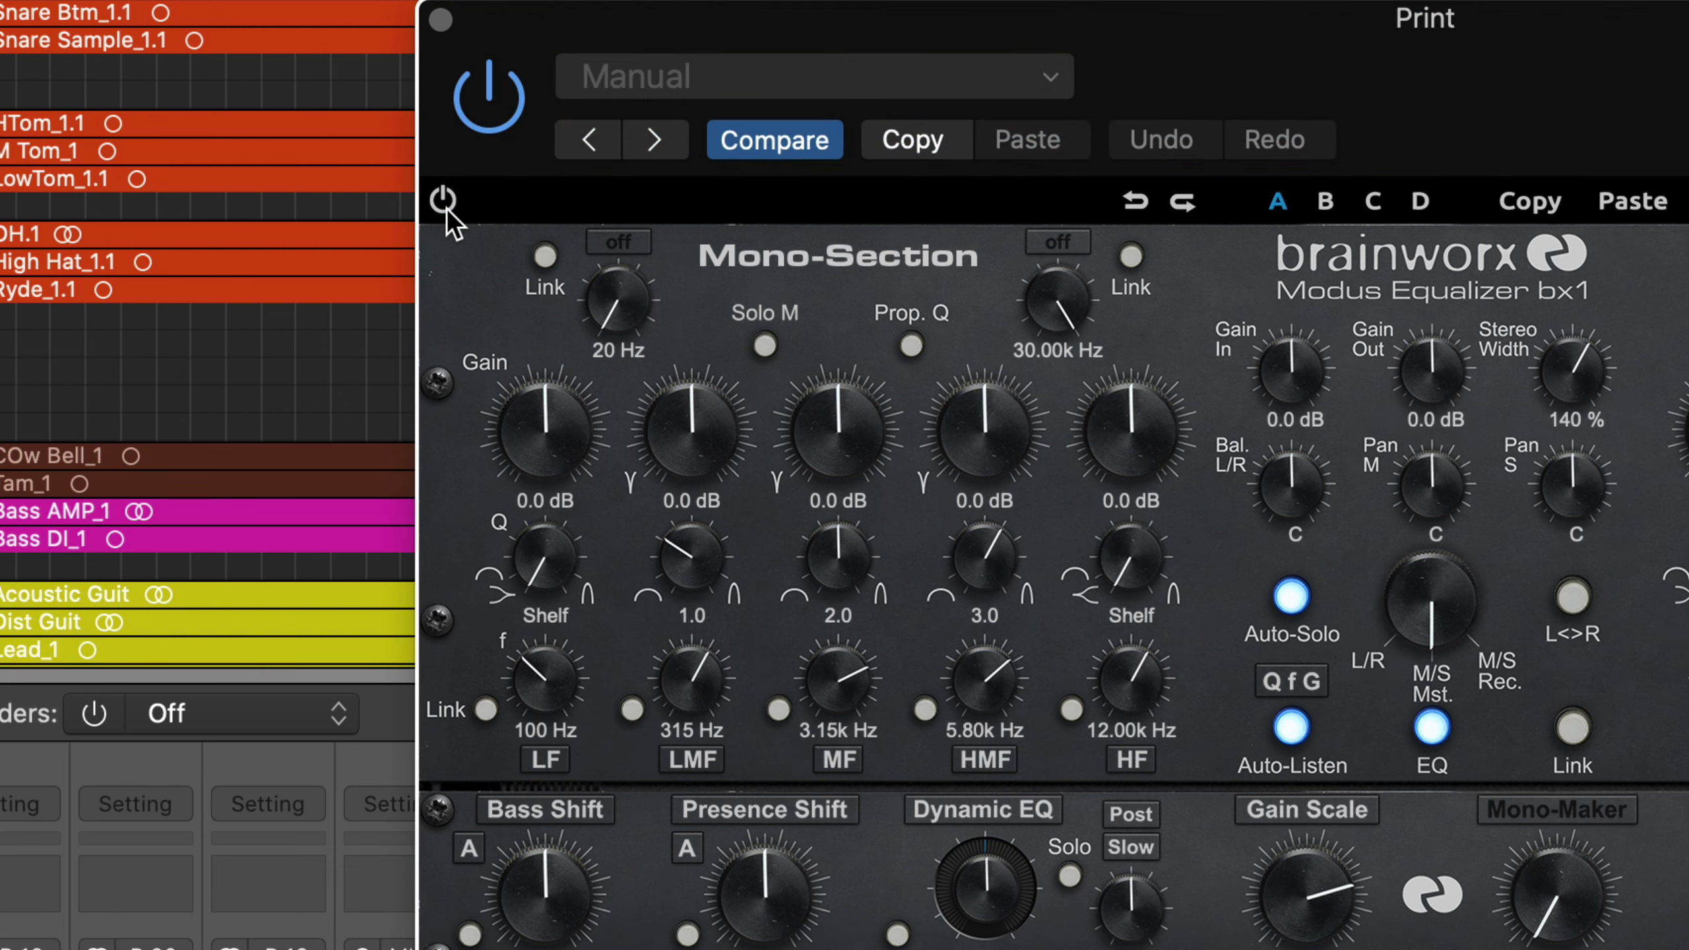
{"action": "left_click", "coordinate": [443, 200]}
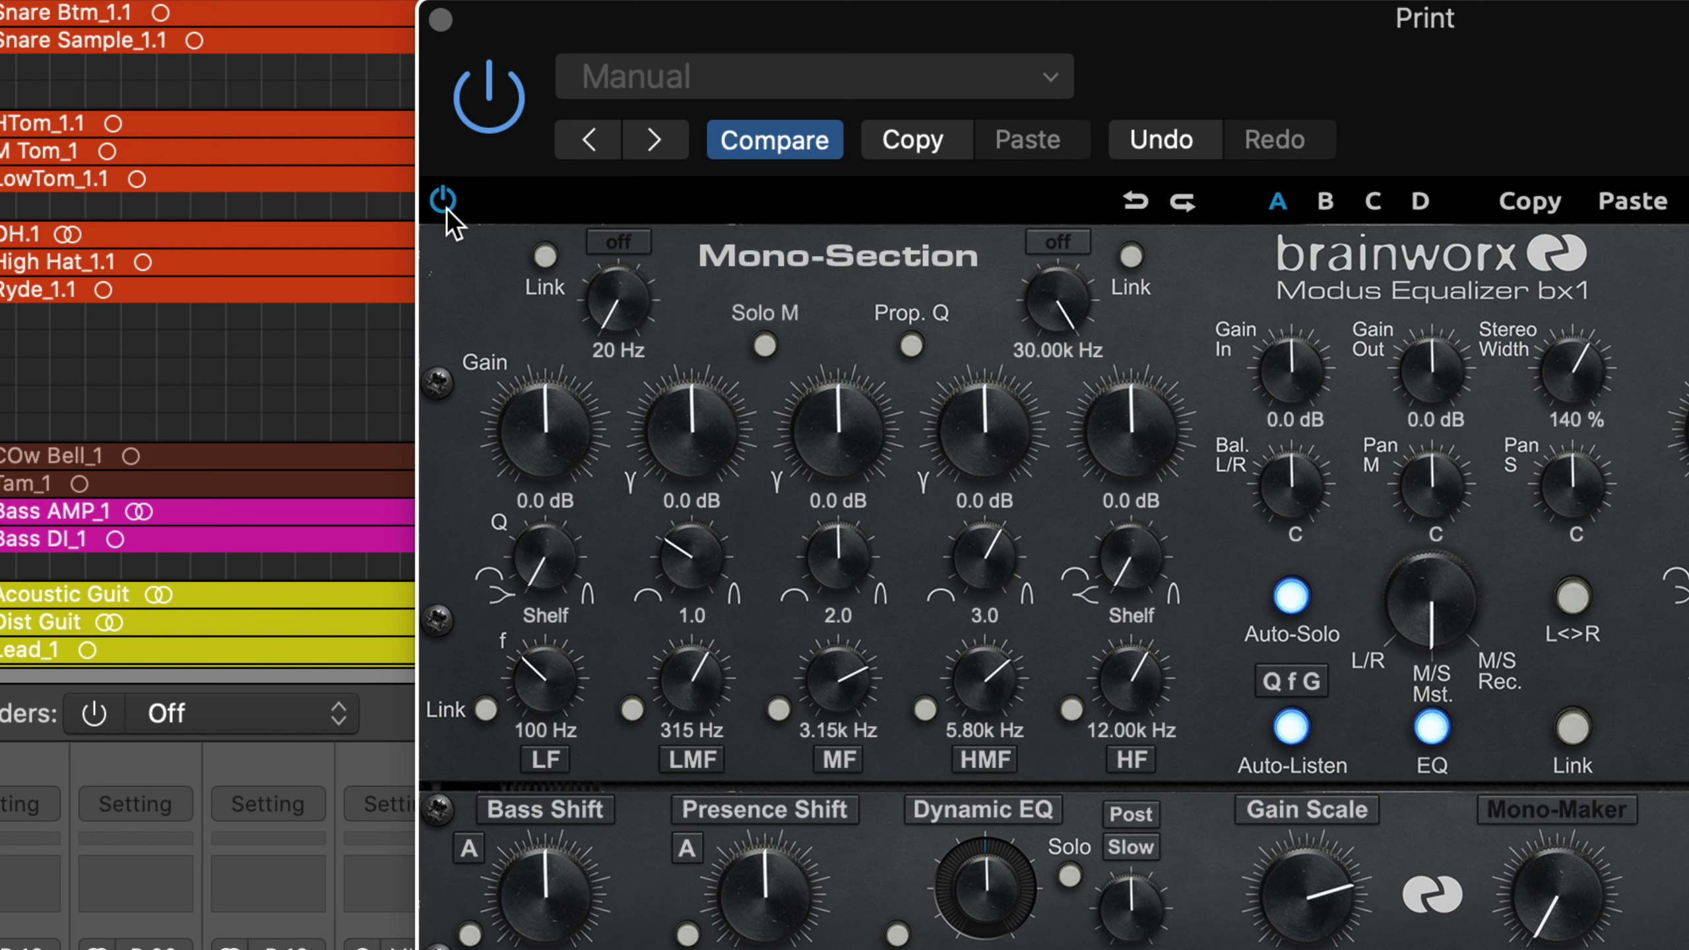
{"action": "left_click", "coordinate": [444, 200]}
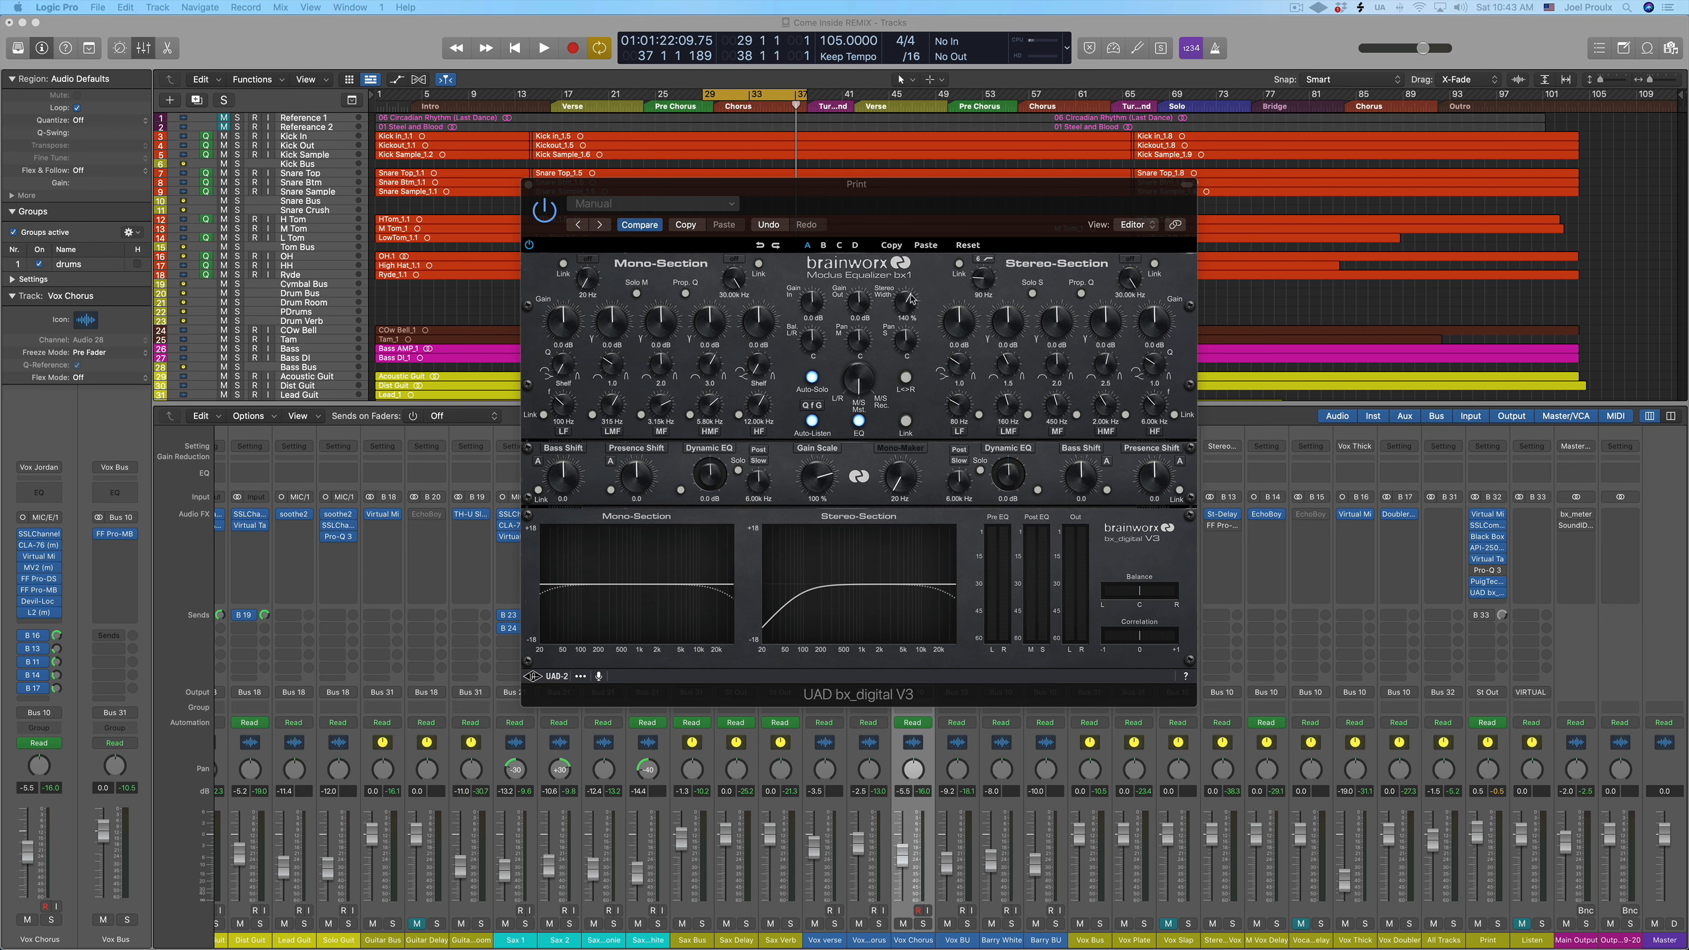
Lower the stereo width in bx_digital V3 to 100 % and raise it again
{"action": "left_click_drag", "start_coordinate": [910, 306], "coordinate": [903, 314]}
{"action": "mouse_move", "coordinate": [967, 174]}
{"action": "left_mouse_down"}
{"action": "mouse_move", "coordinate": [977, 140]}
{"action": "mouse_move", "coordinate": [966, 159]}
{"action": "left_mouse_up"}
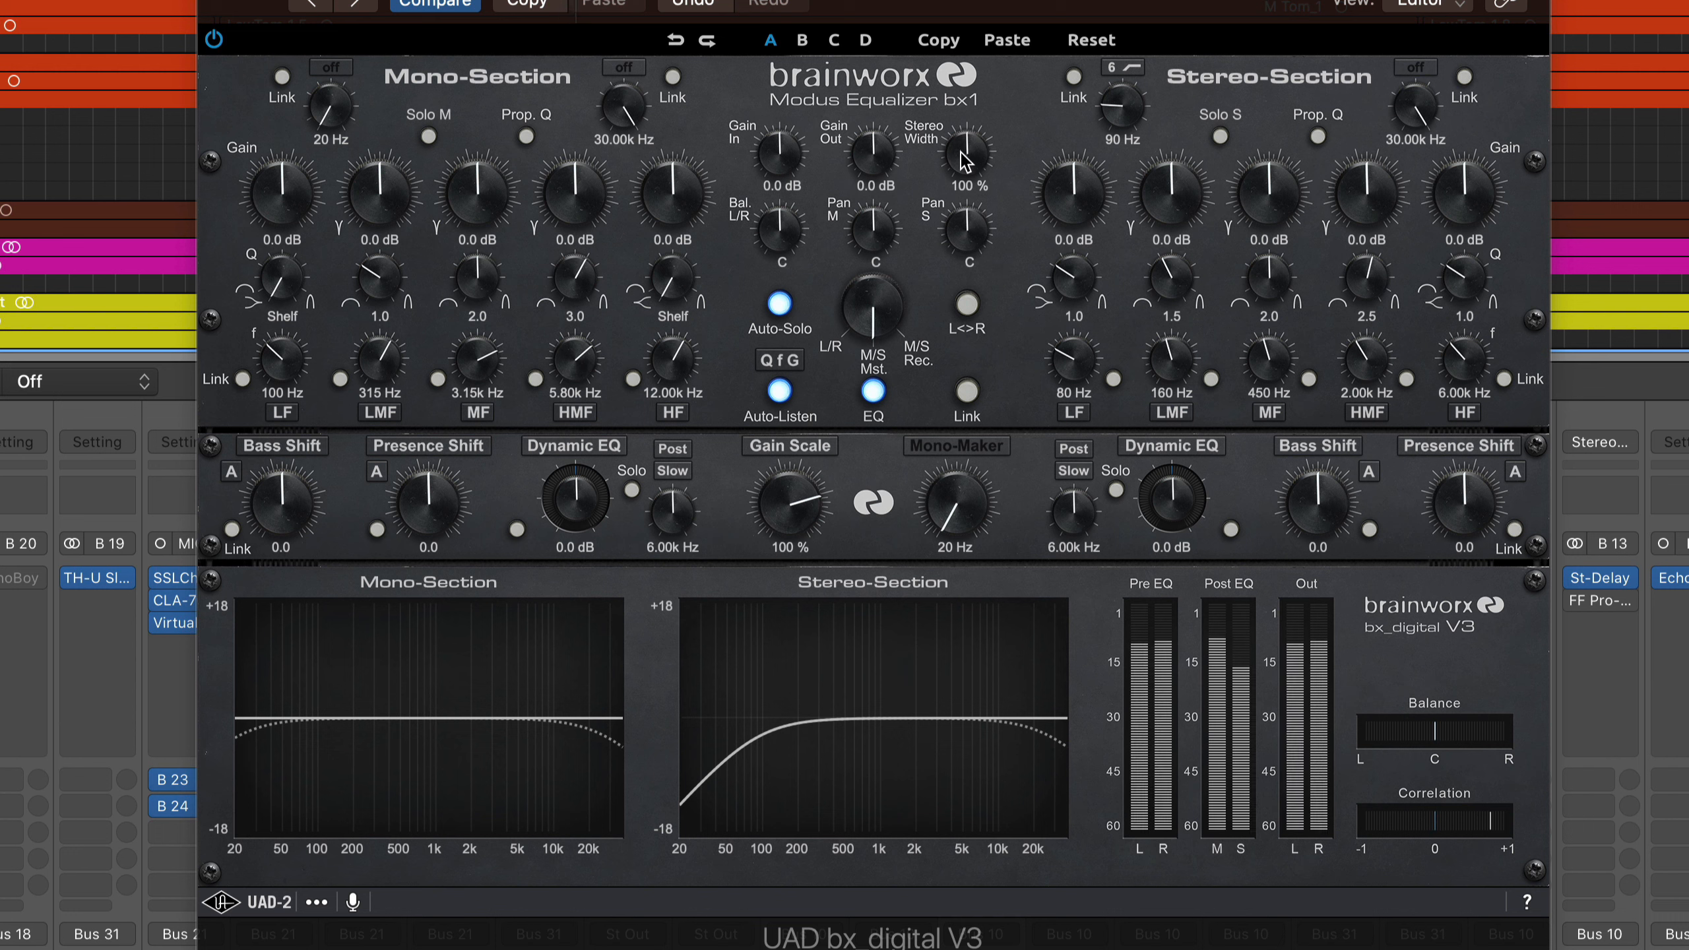
{"action": "mouse_move", "coordinate": [966, 162]}
{"action": "left_mouse_down"}
{"action": "mouse_move", "coordinate": [959, 52]}
{"action": "mouse_move", "coordinate": [959, 156]}
{"action": "mouse_move", "coordinate": [967, 96]}
{"action": "mouse_move", "coordinate": [963, 155]}
{"action": "mouse_move", "coordinate": [967, 140]}
{"action": "left_mouse_up"}
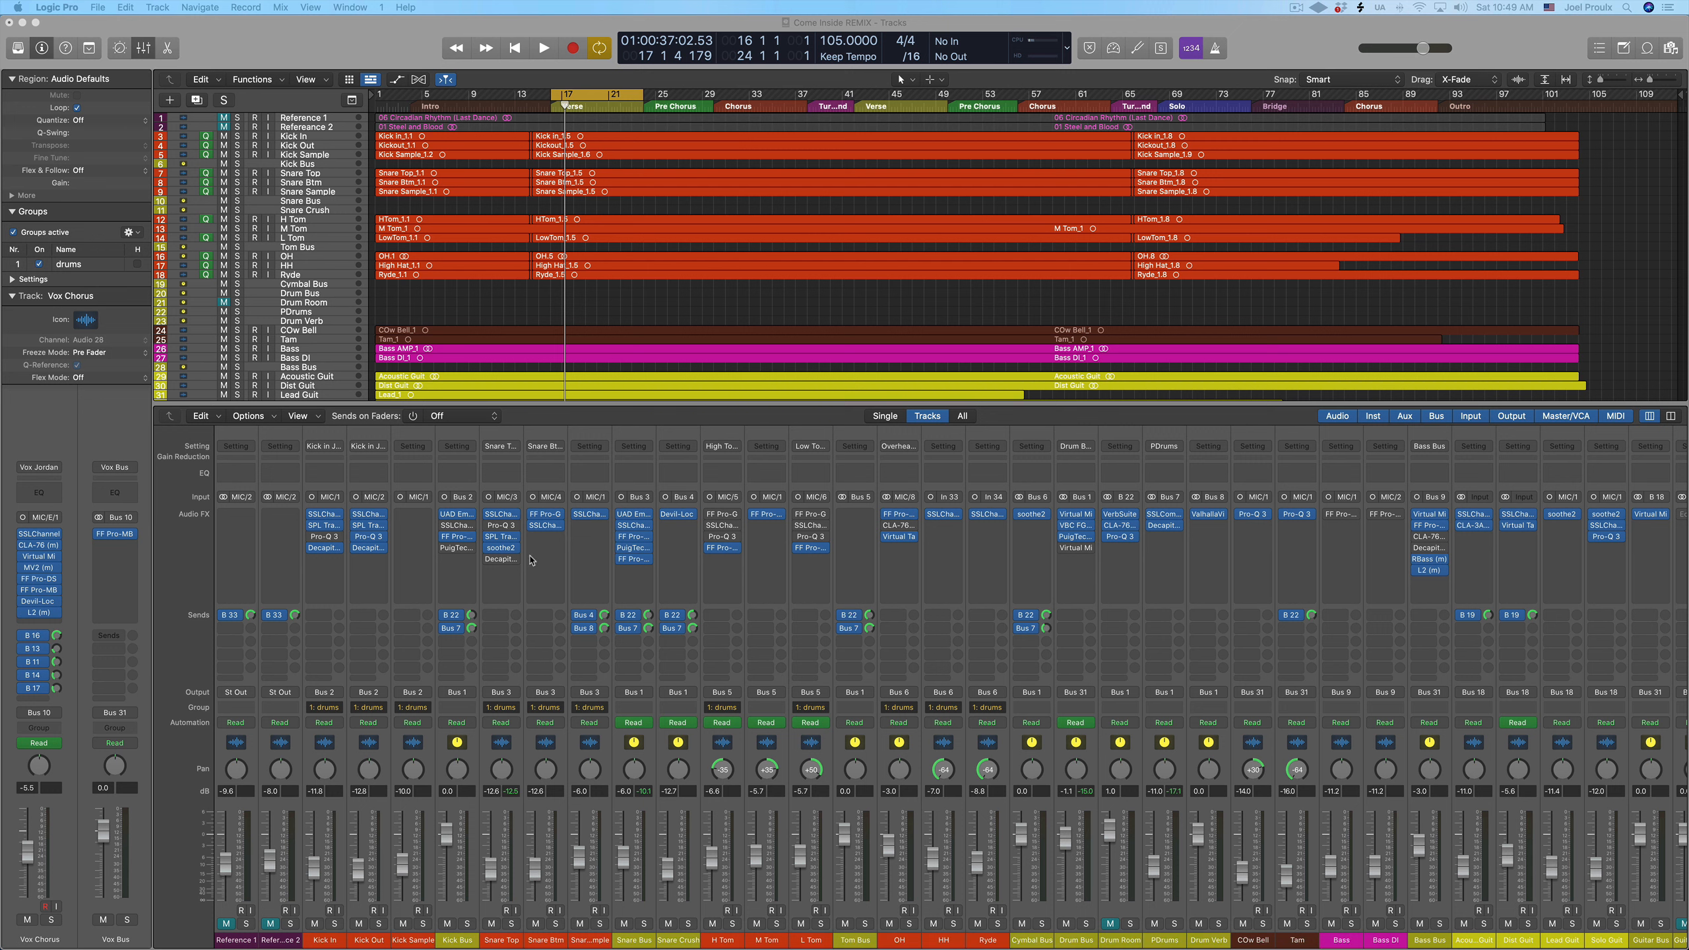
Open soothe2 on the Snare Top track and audition the verse, including its delta signal
{"action": "left_click", "coordinate": [502, 548]}
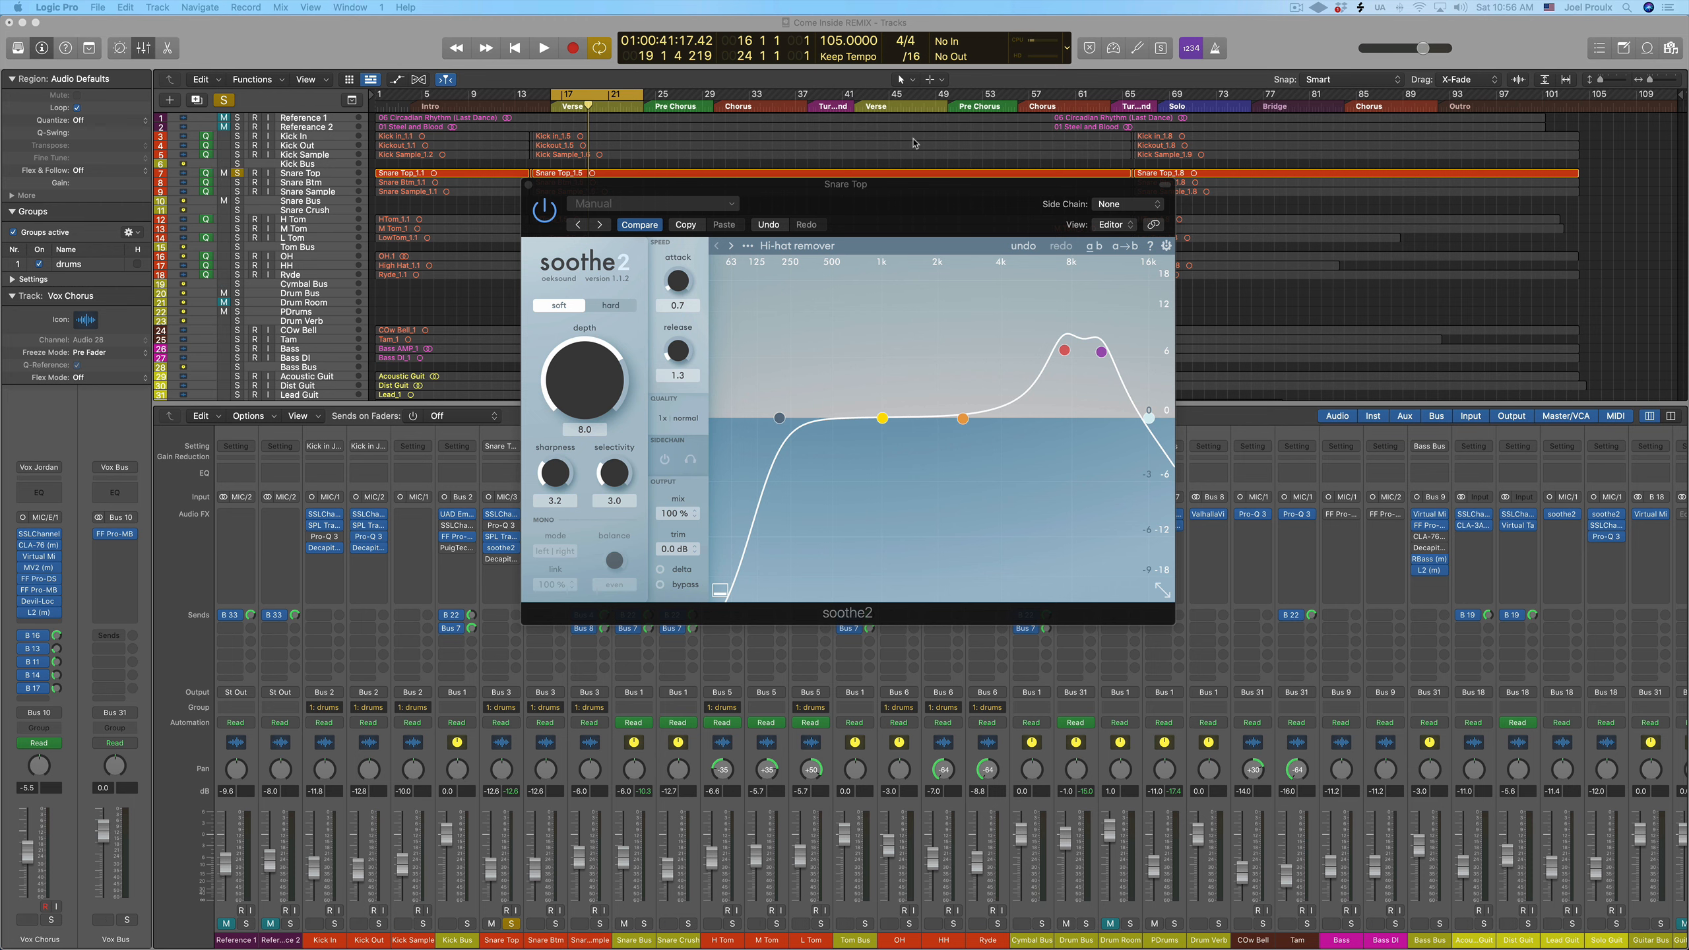
{"action": "left_click", "coordinate": [551, 109]}
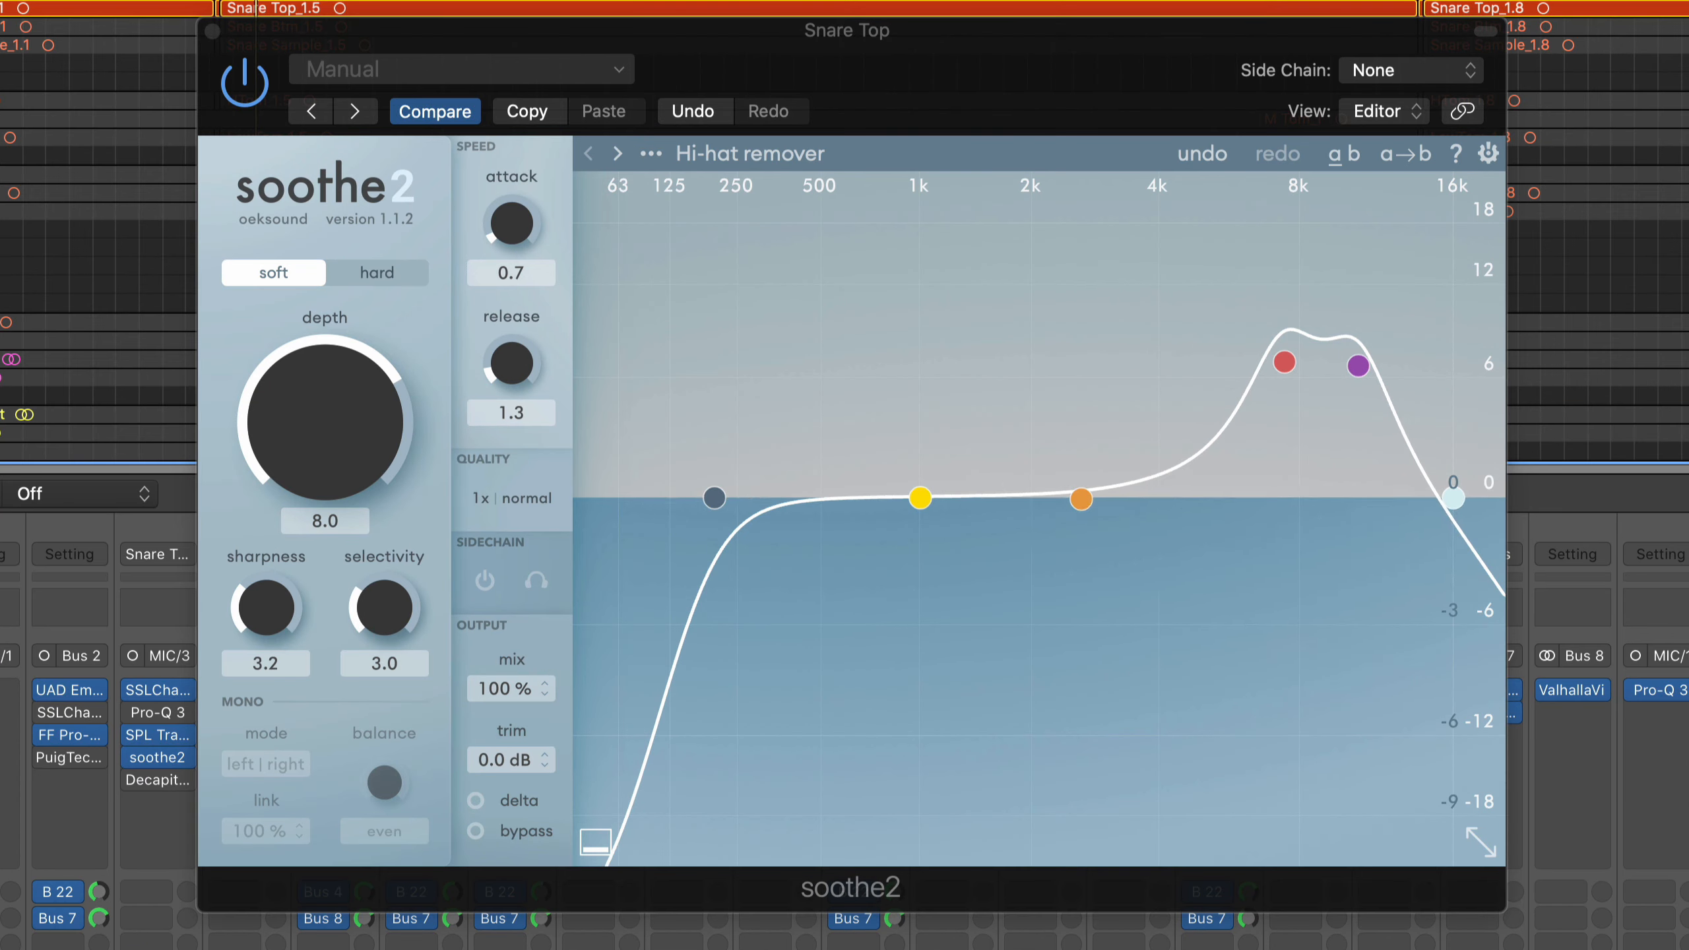
{"action": "key", "text": "space"}
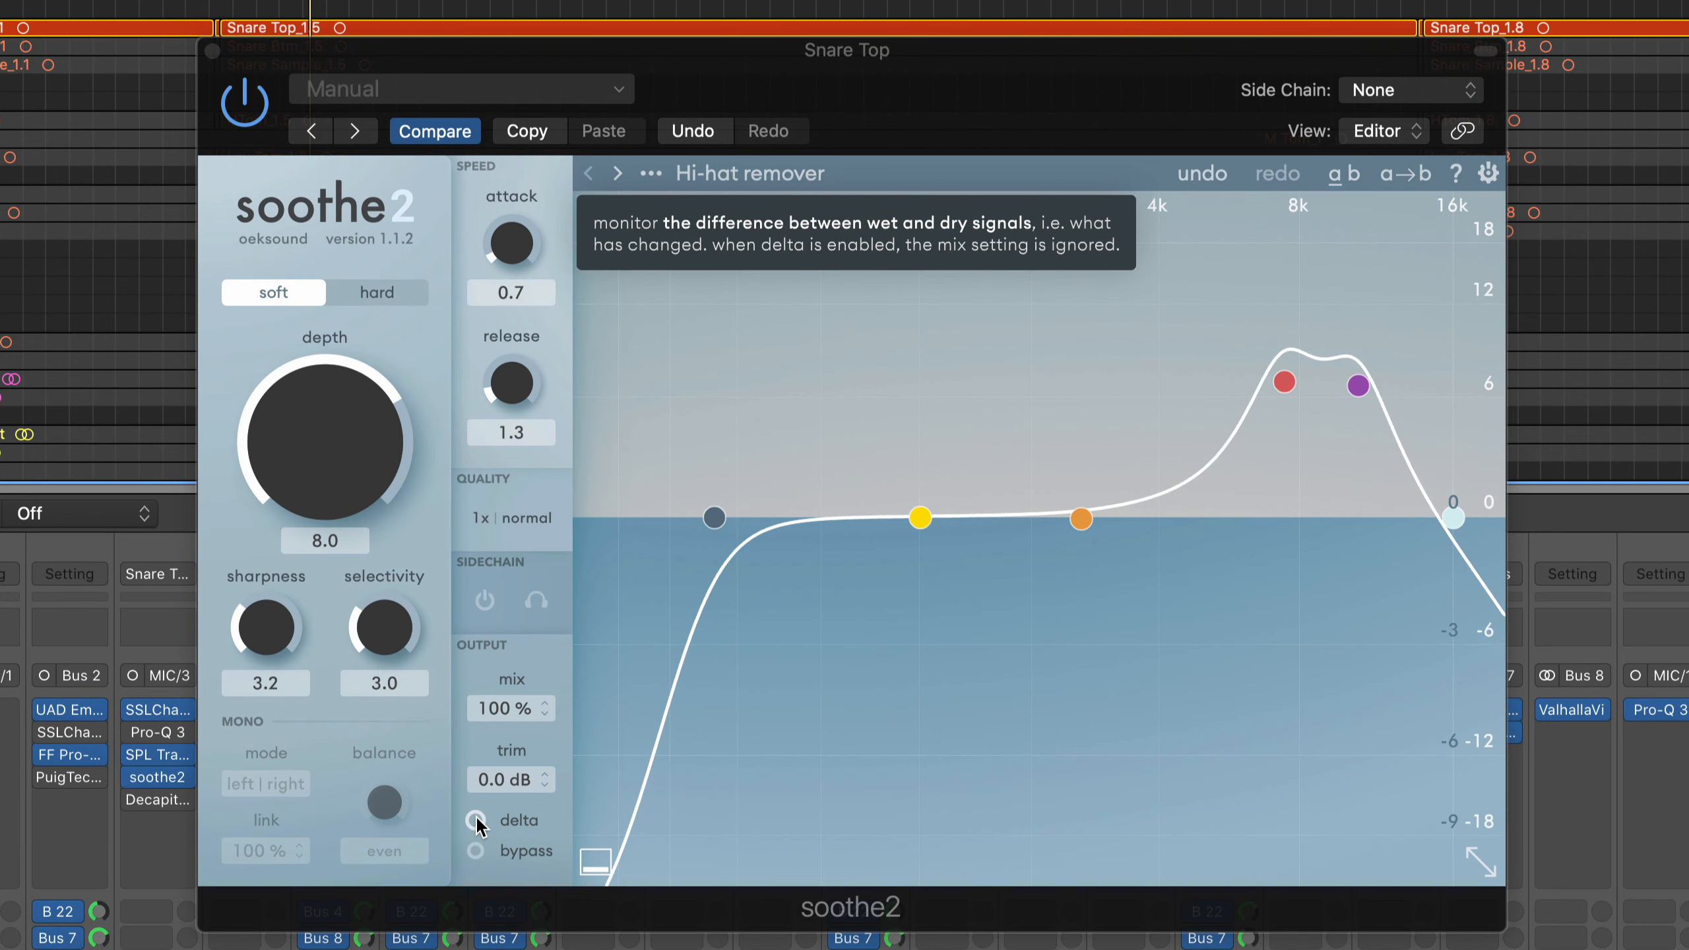
{"action": "left_click", "coordinate": [476, 820]}
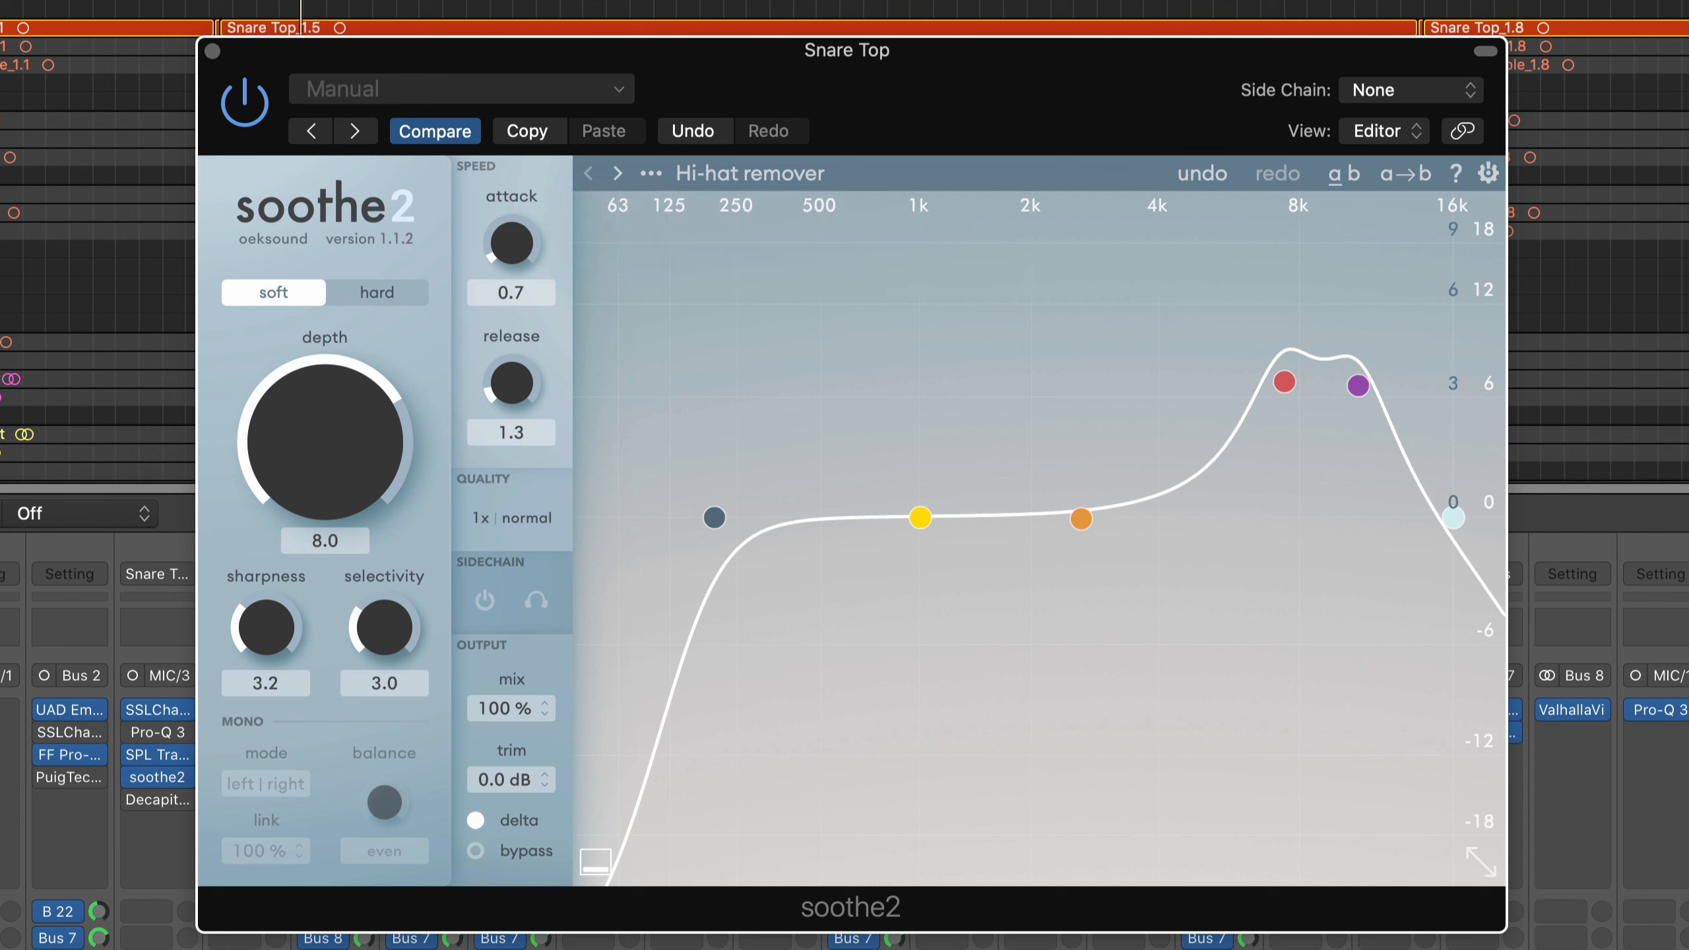
{"action": "key", "text": "space"}
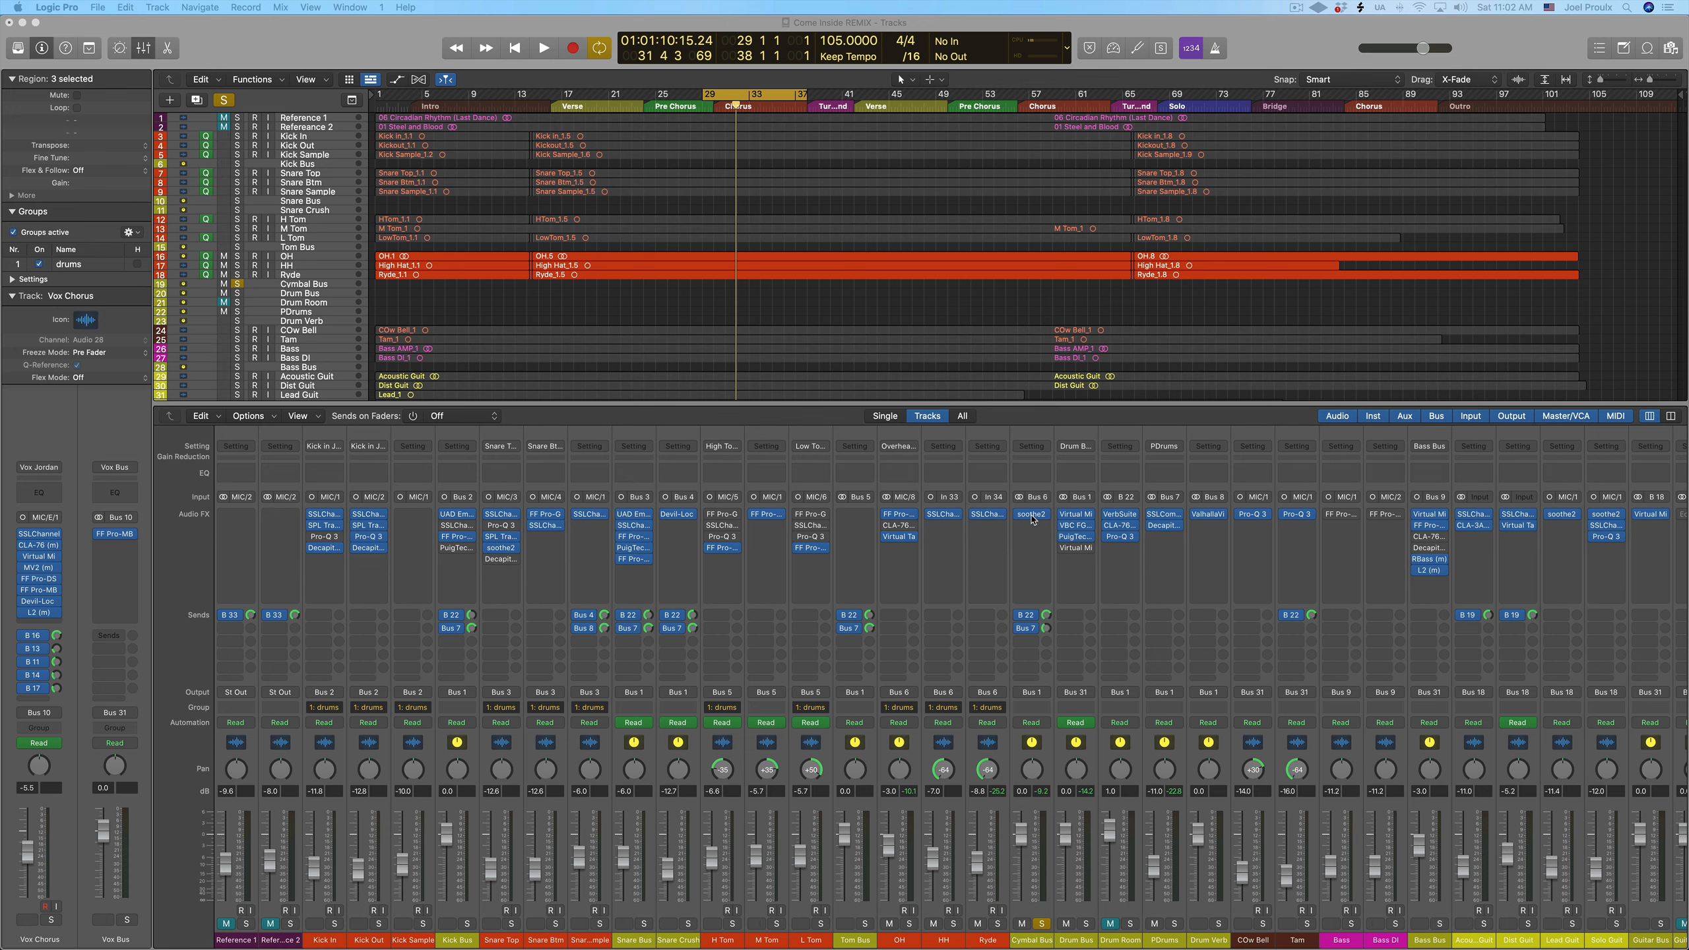
Open soothe2 on the Cymbal Bus and view its preset list, keeping the Cymbal smooth preset
{"action": "left_click", "coordinate": [1030, 513]}
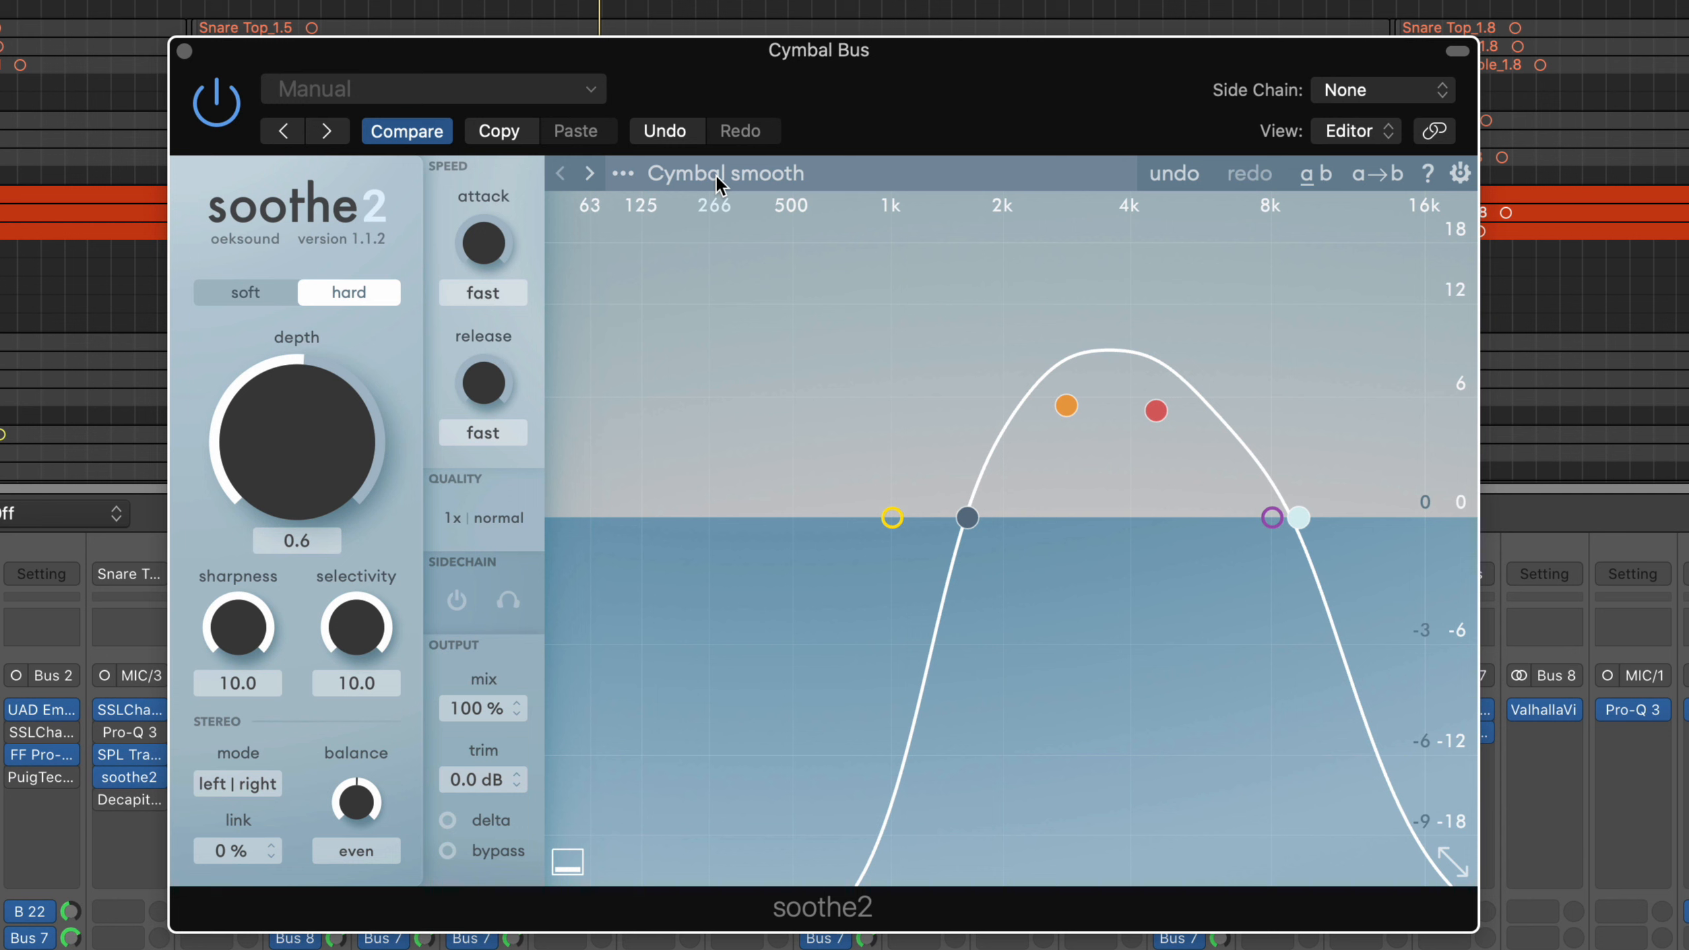
{"action": "left_click", "coordinate": [715, 174]}
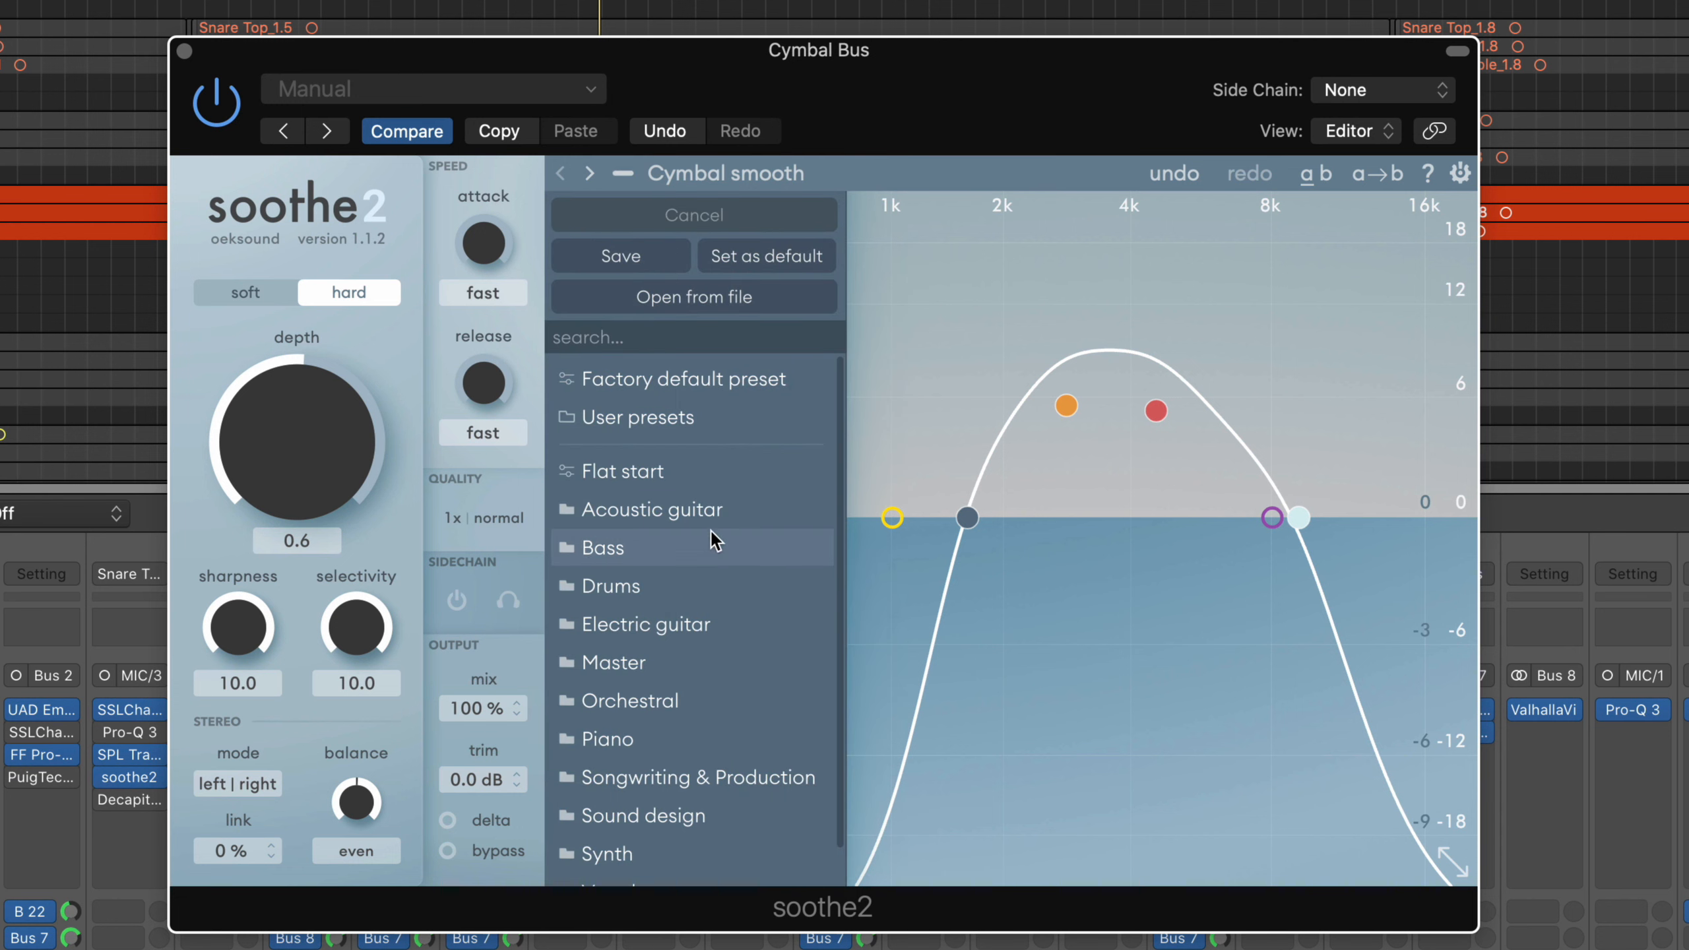
{"action": "left_click", "coordinate": [1076, 268]}
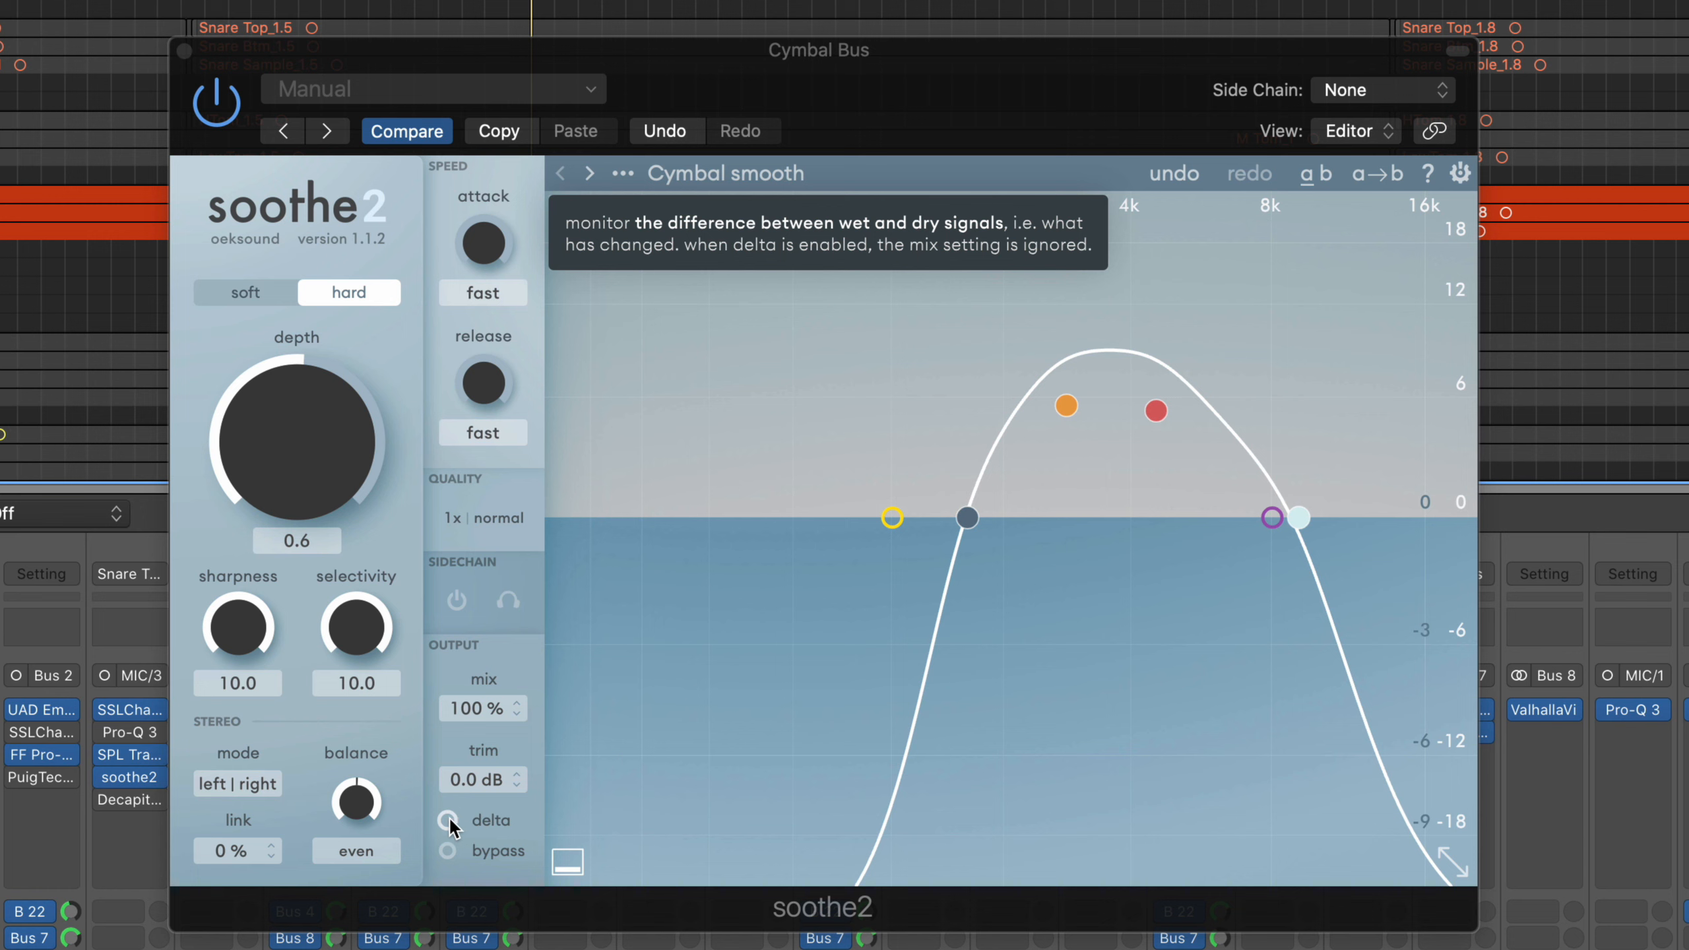
Audition the cymbals with soothe2's delta monitoring on, set the Cymbal Bus fader to 0.0 dB and turn delta off
{"action": "key", "text": "space"}
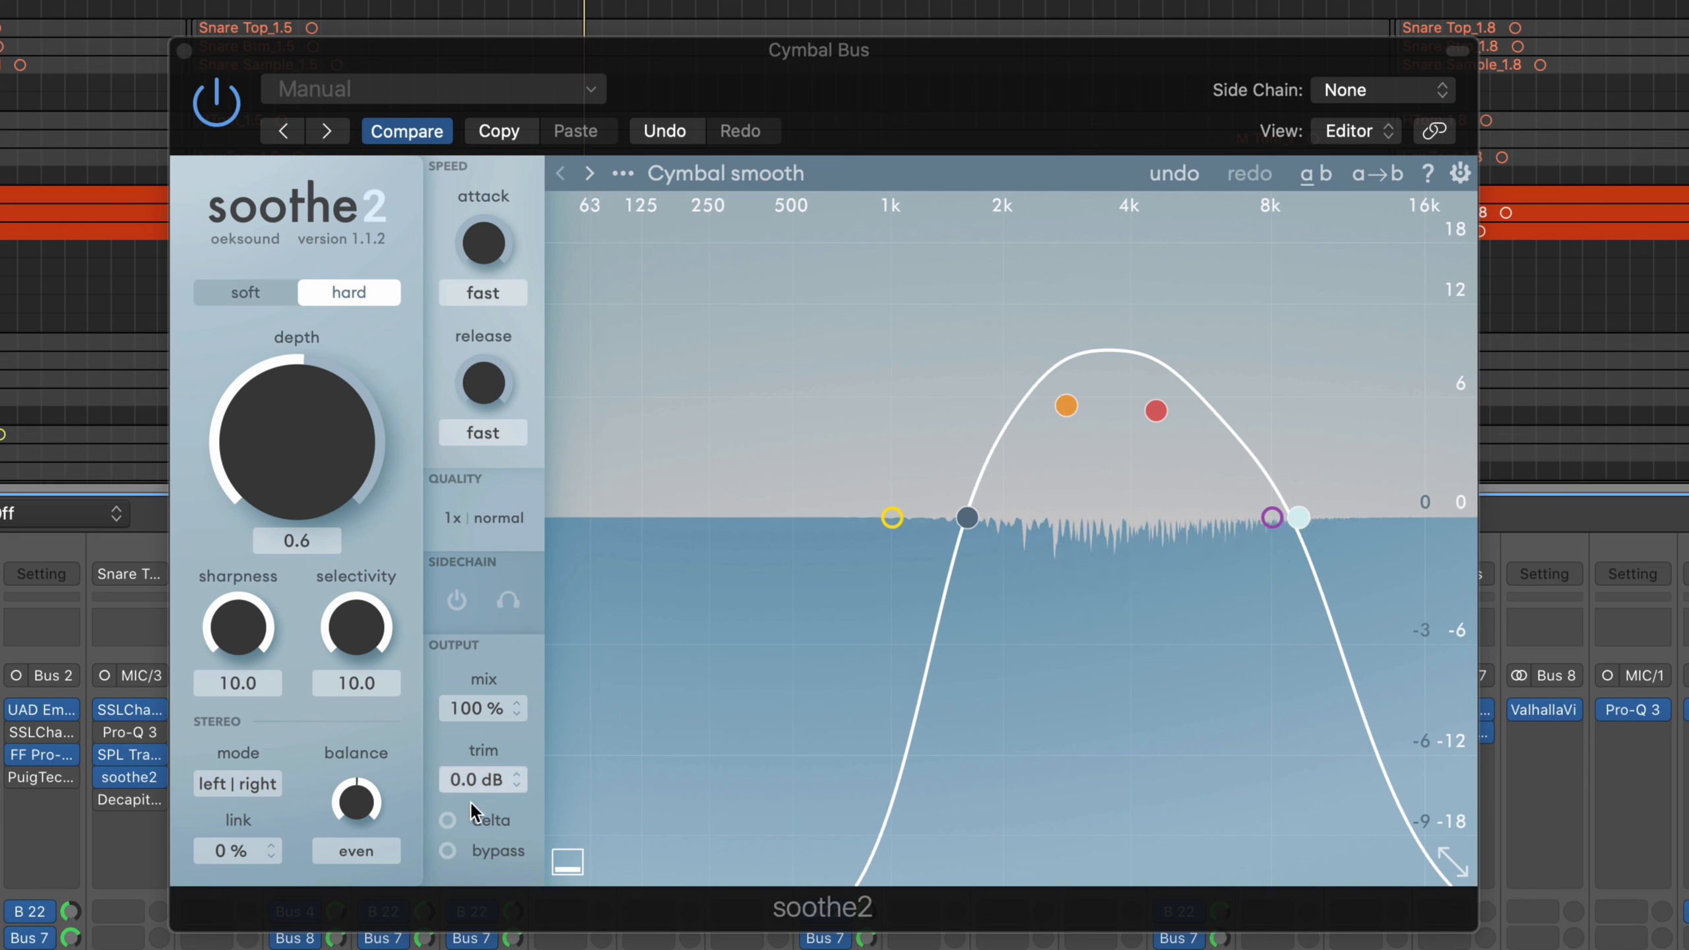
{"action": "left_click", "coordinate": [476, 821]}
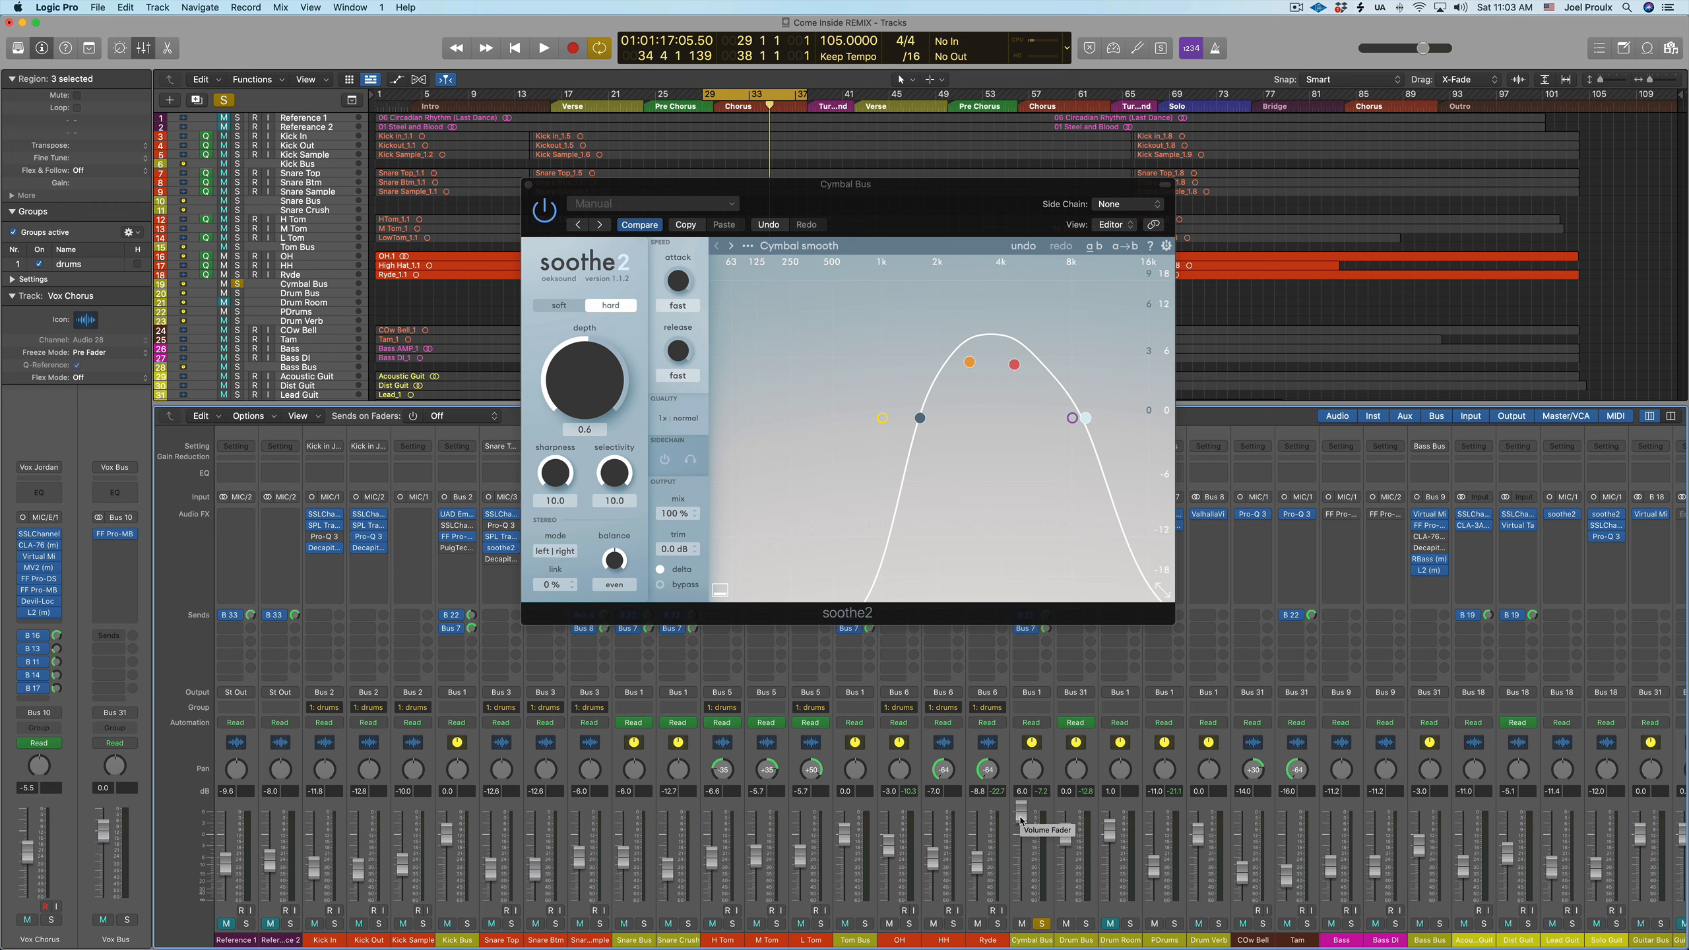
{"action": "left_click_drag", "start_coordinate": [1022, 821], "coordinate": [1021, 847]}
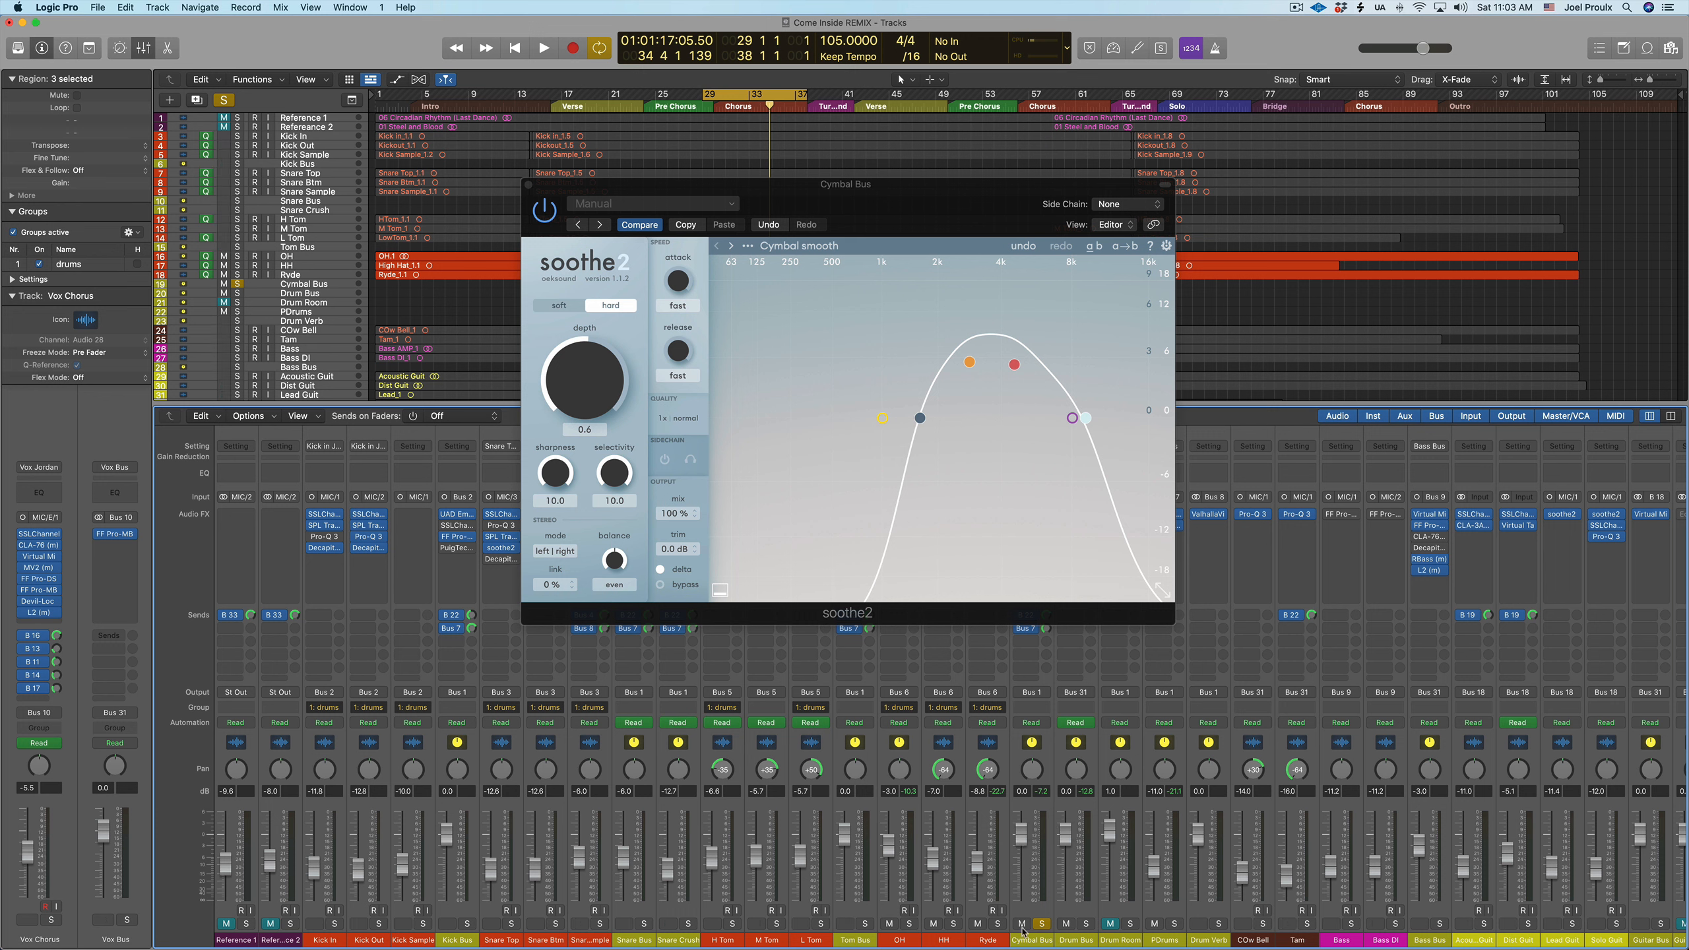
{"action": "left_click", "coordinate": [674, 571]}
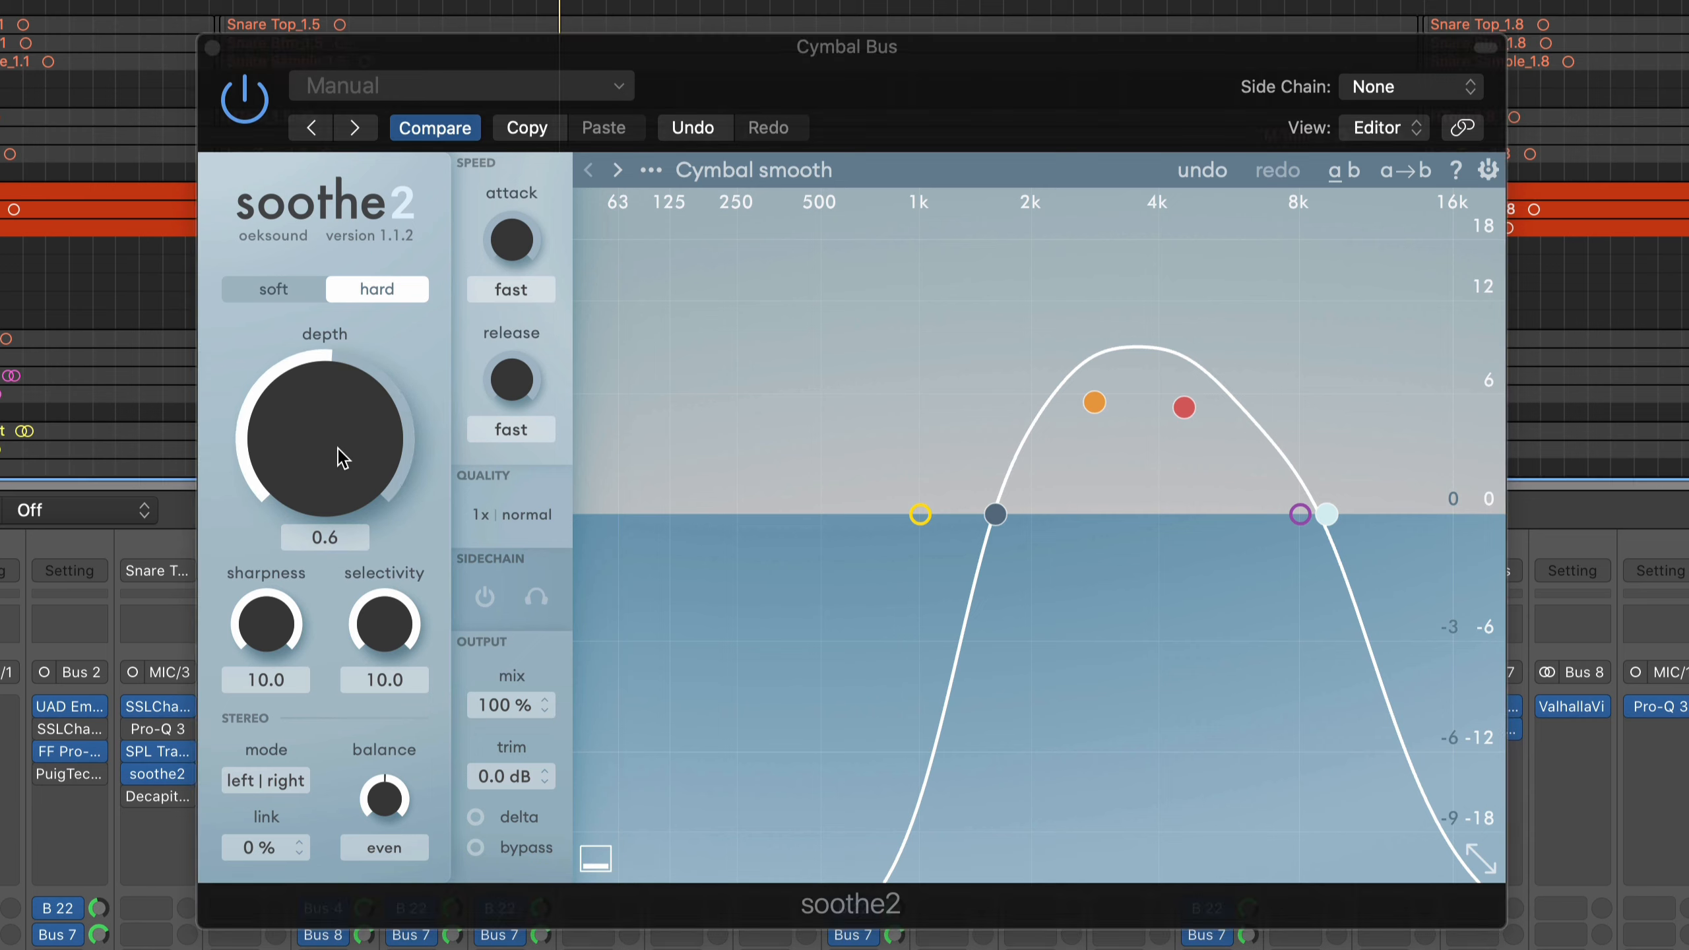
Raise soothe2's depth on the Cymbal Bus to 18.0 and bring it back down during playback
{"action": "left_click_drag", "start_coordinate": [342, 458], "coordinate": [350, 219]}
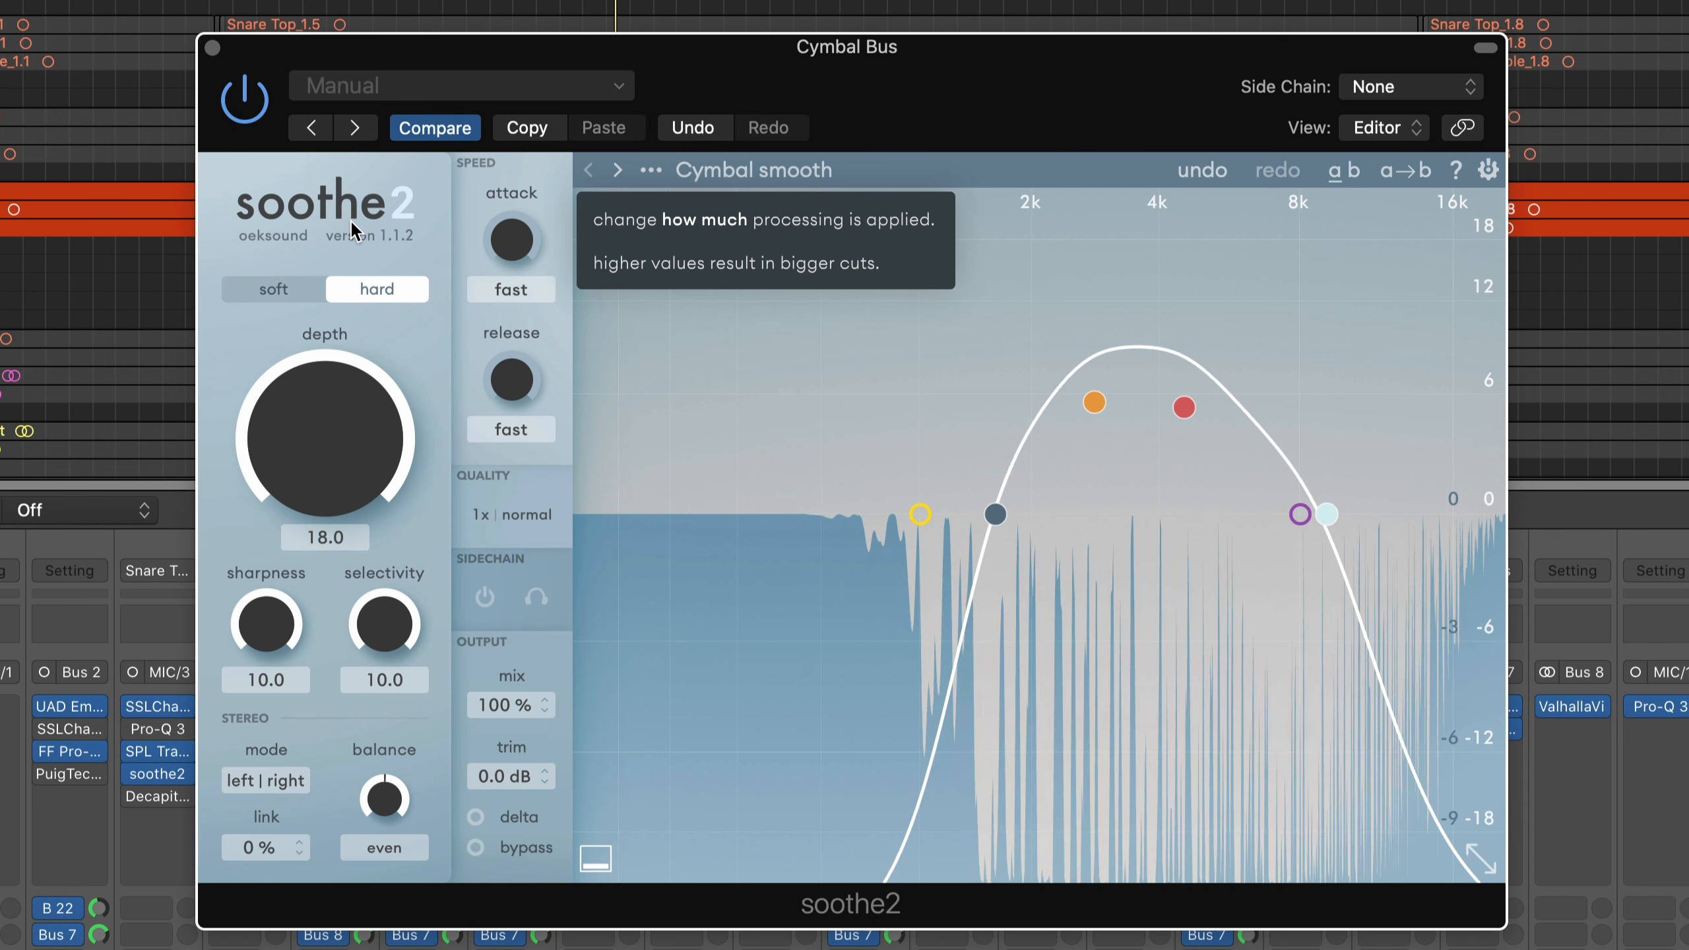
{"action": "left_click_drag", "start_coordinate": [347, 227], "coordinate": [341, 384]}
{"action": "left_click_drag", "start_coordinate": [343, 367], "coordinate": [358, 467]}
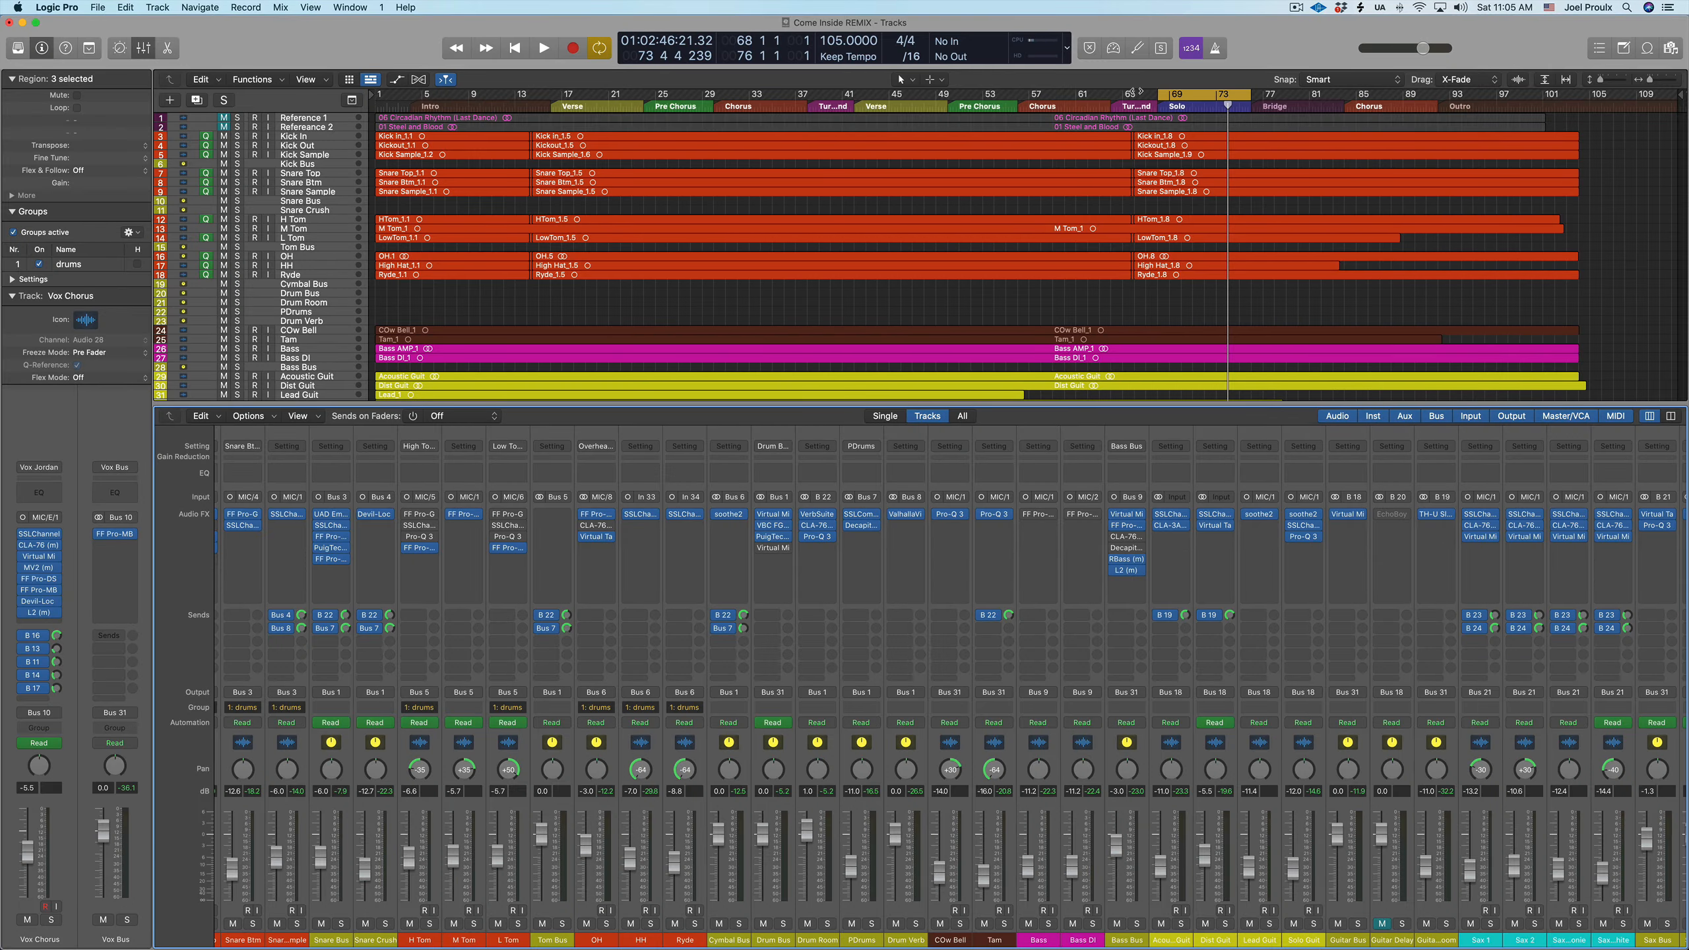
Play the Solo section from bar 68, soloing the Solo Guit track briefly to compare it with the full mix
{"action": "left_click", "coordinate": [1154, 106]}
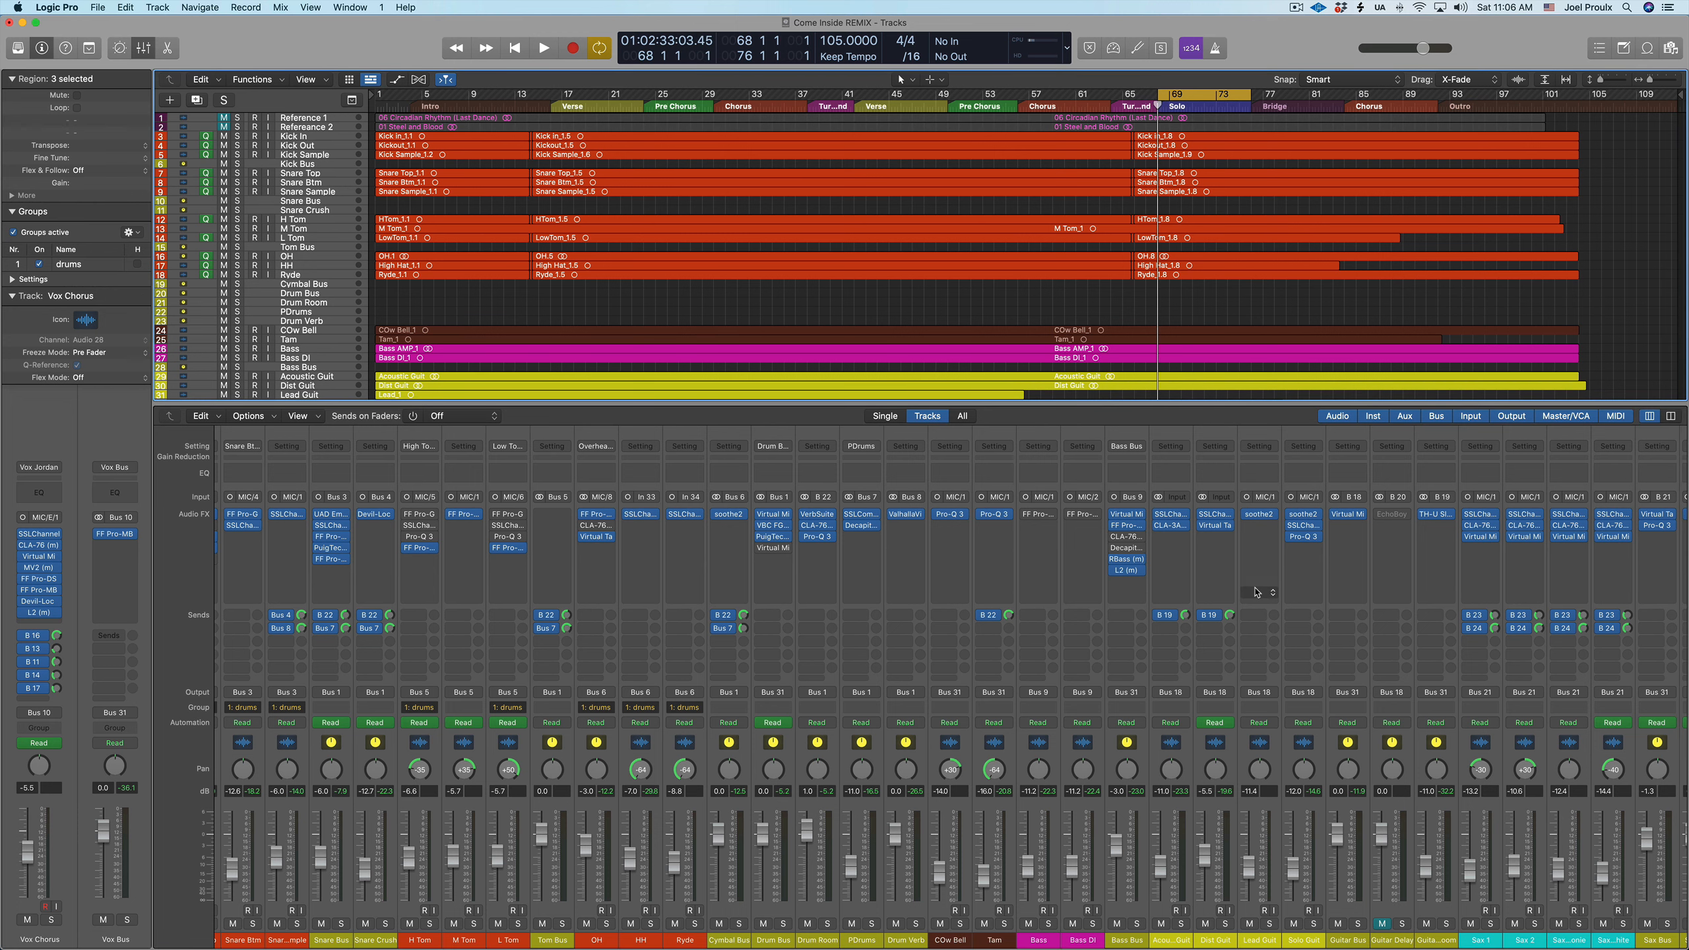
{"action": "scroll", "coordinate": [1256, 591], "scroll_direction": "right", "scroll_amount": 2}
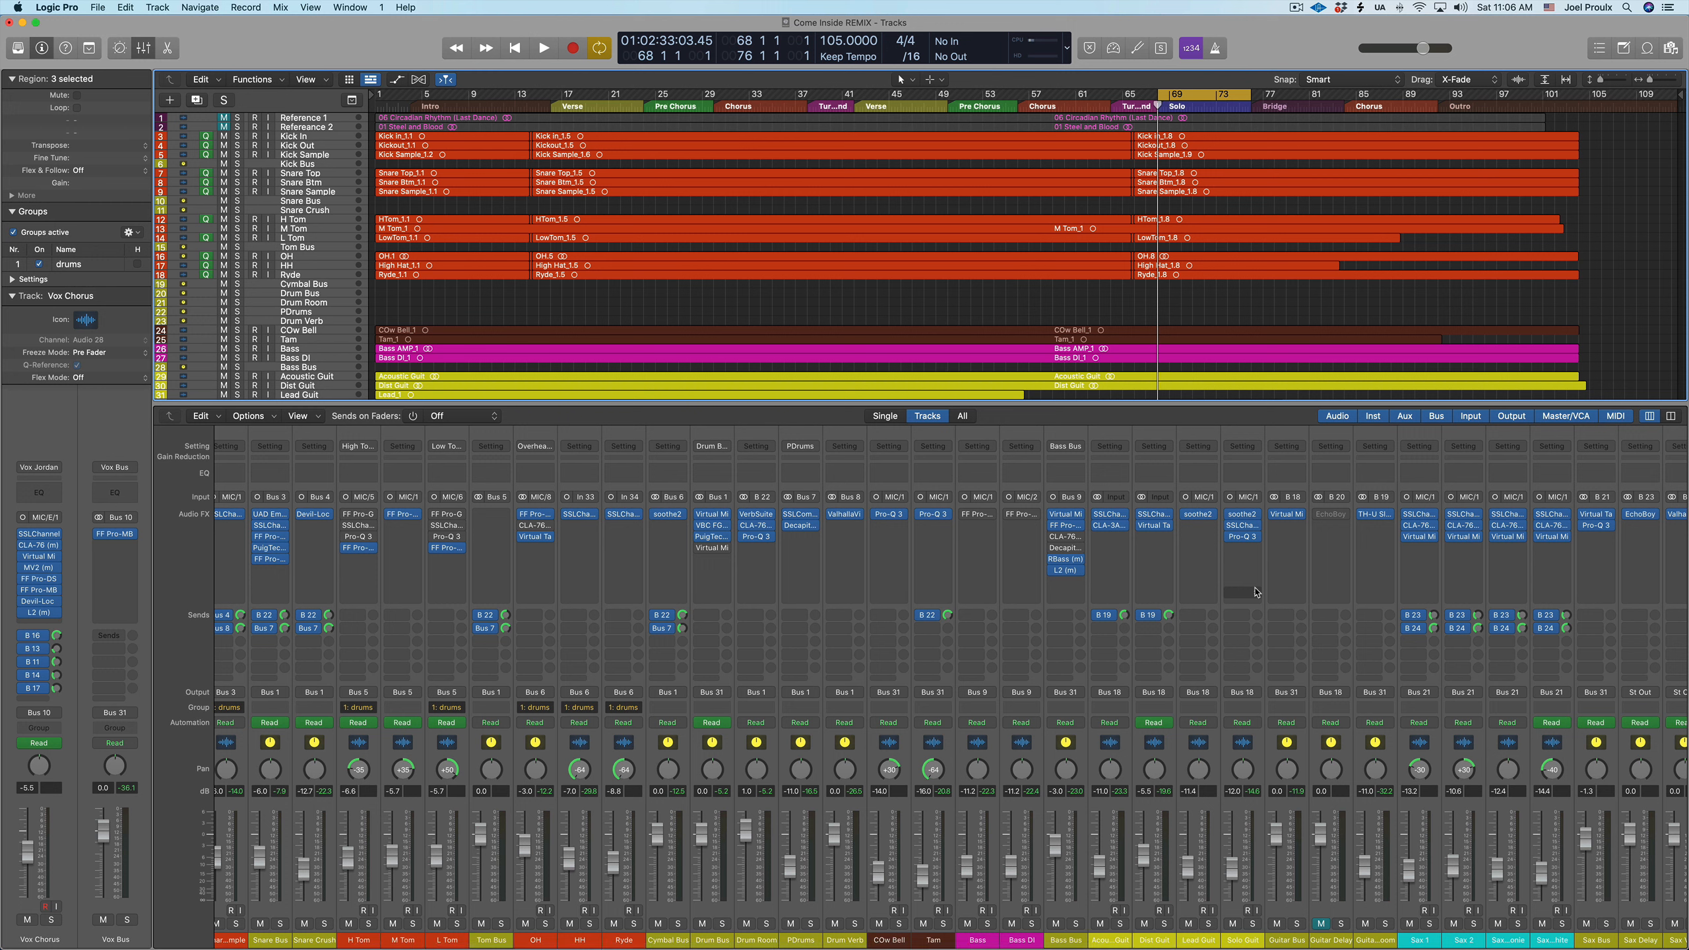
{"action": "key", "text": "space"}
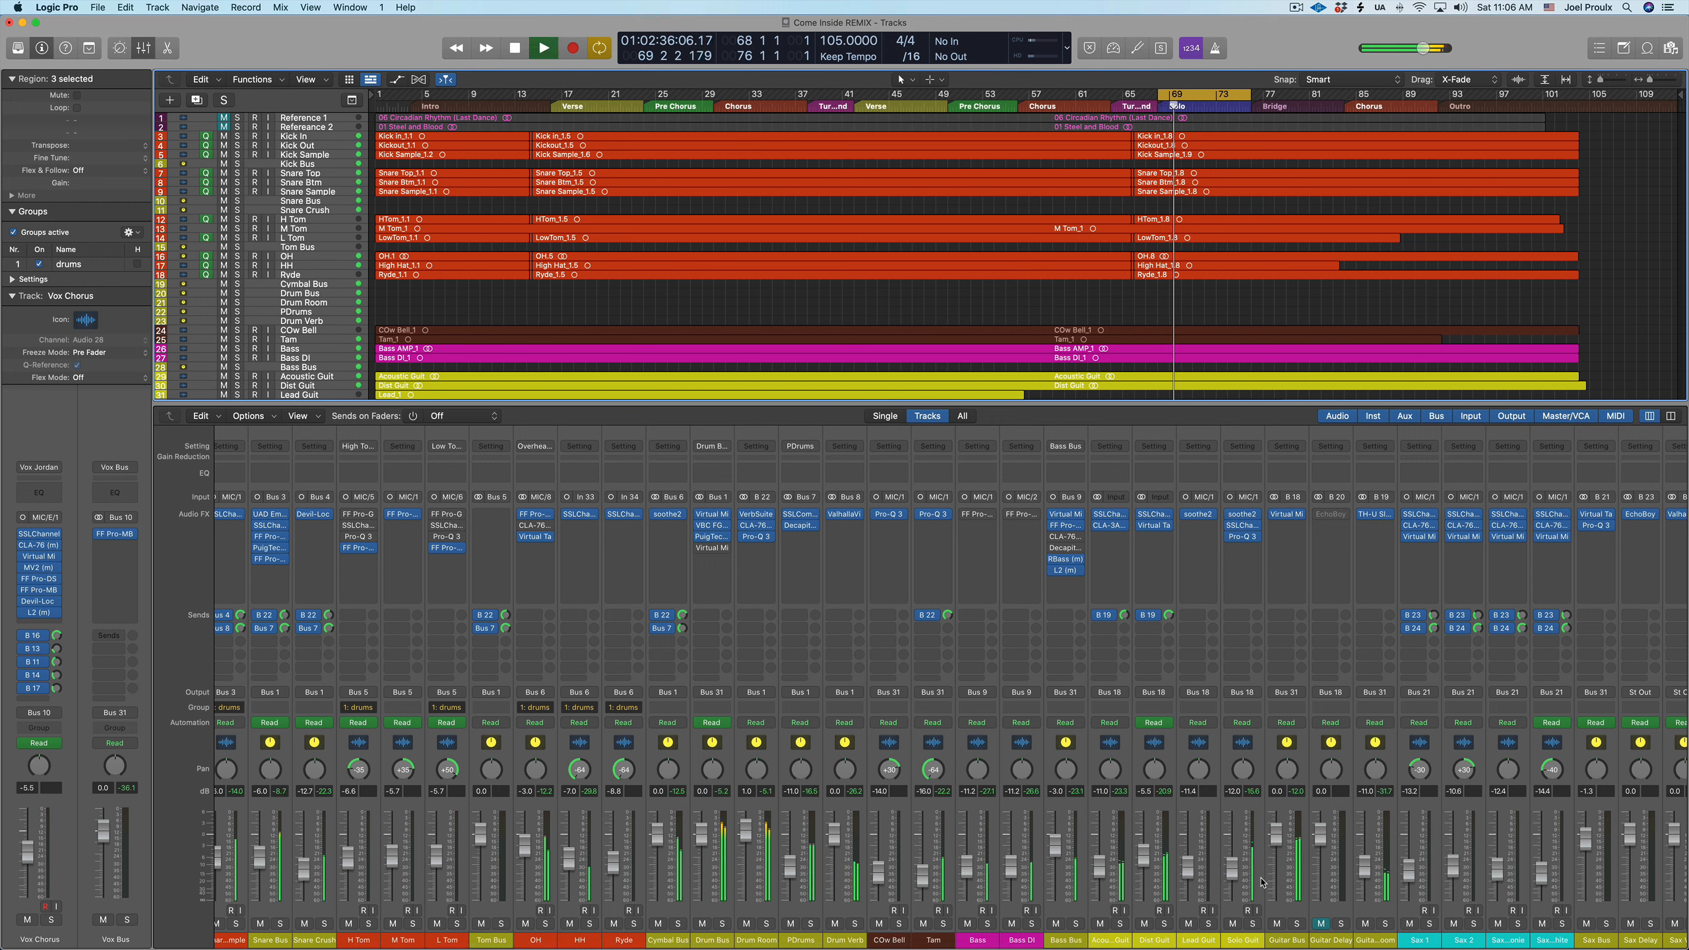
{"action": "left_click", "coordinate": [1254, 924]}
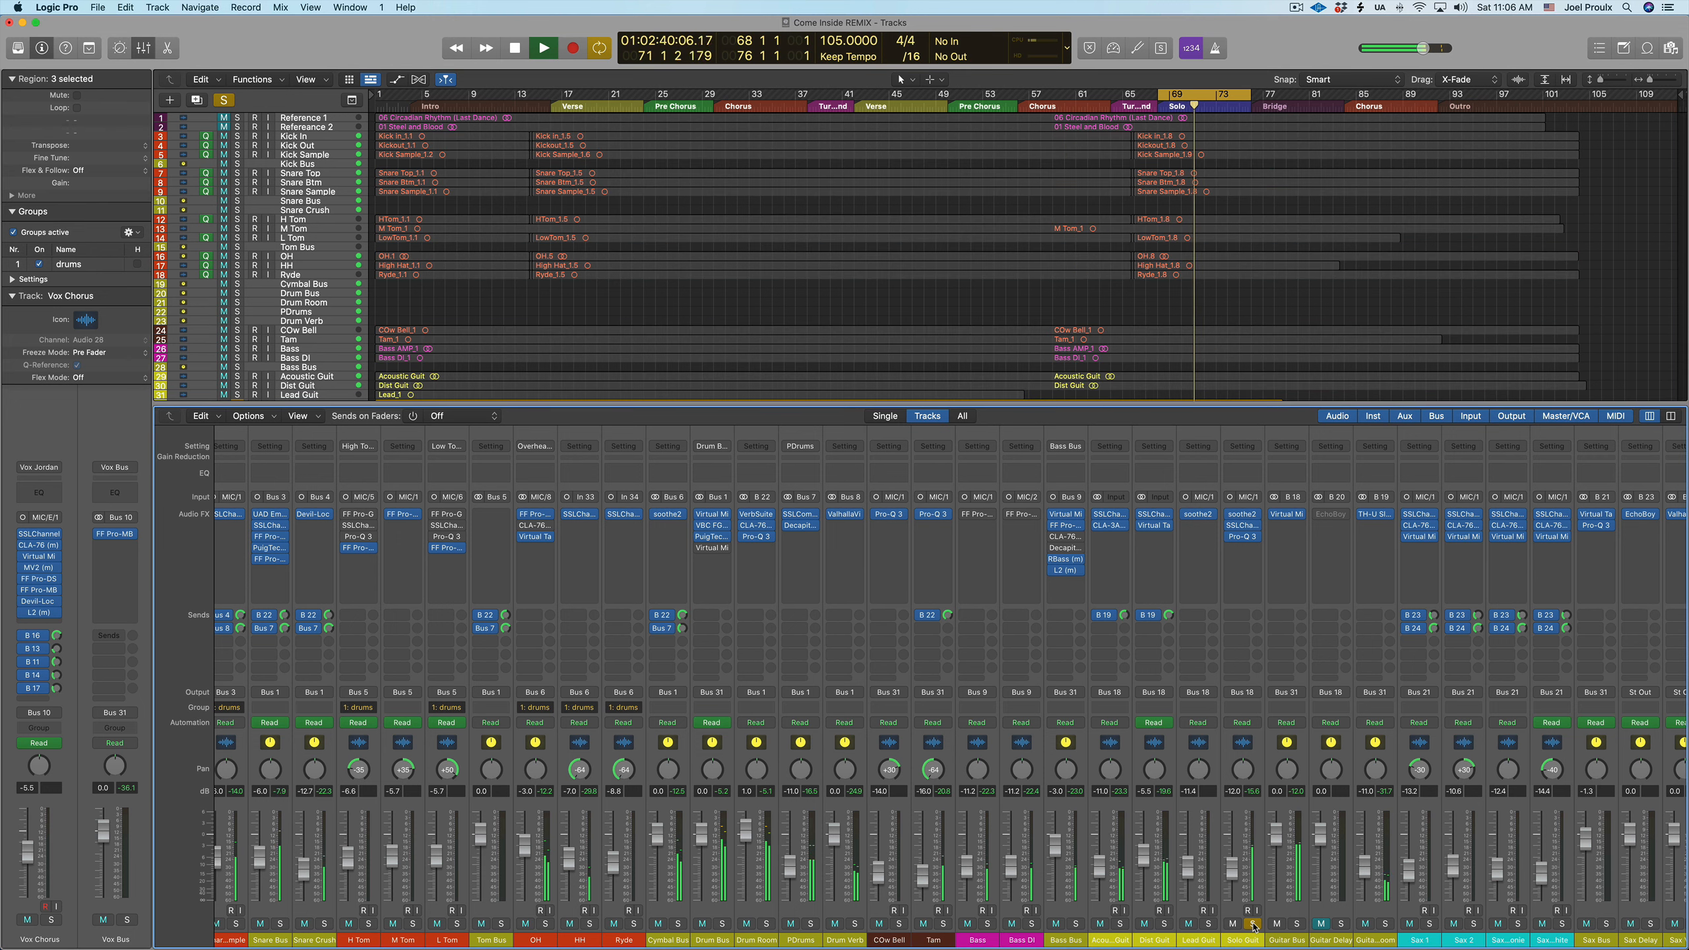
{"action": "left_click", "coordinate": [1253, 925]}
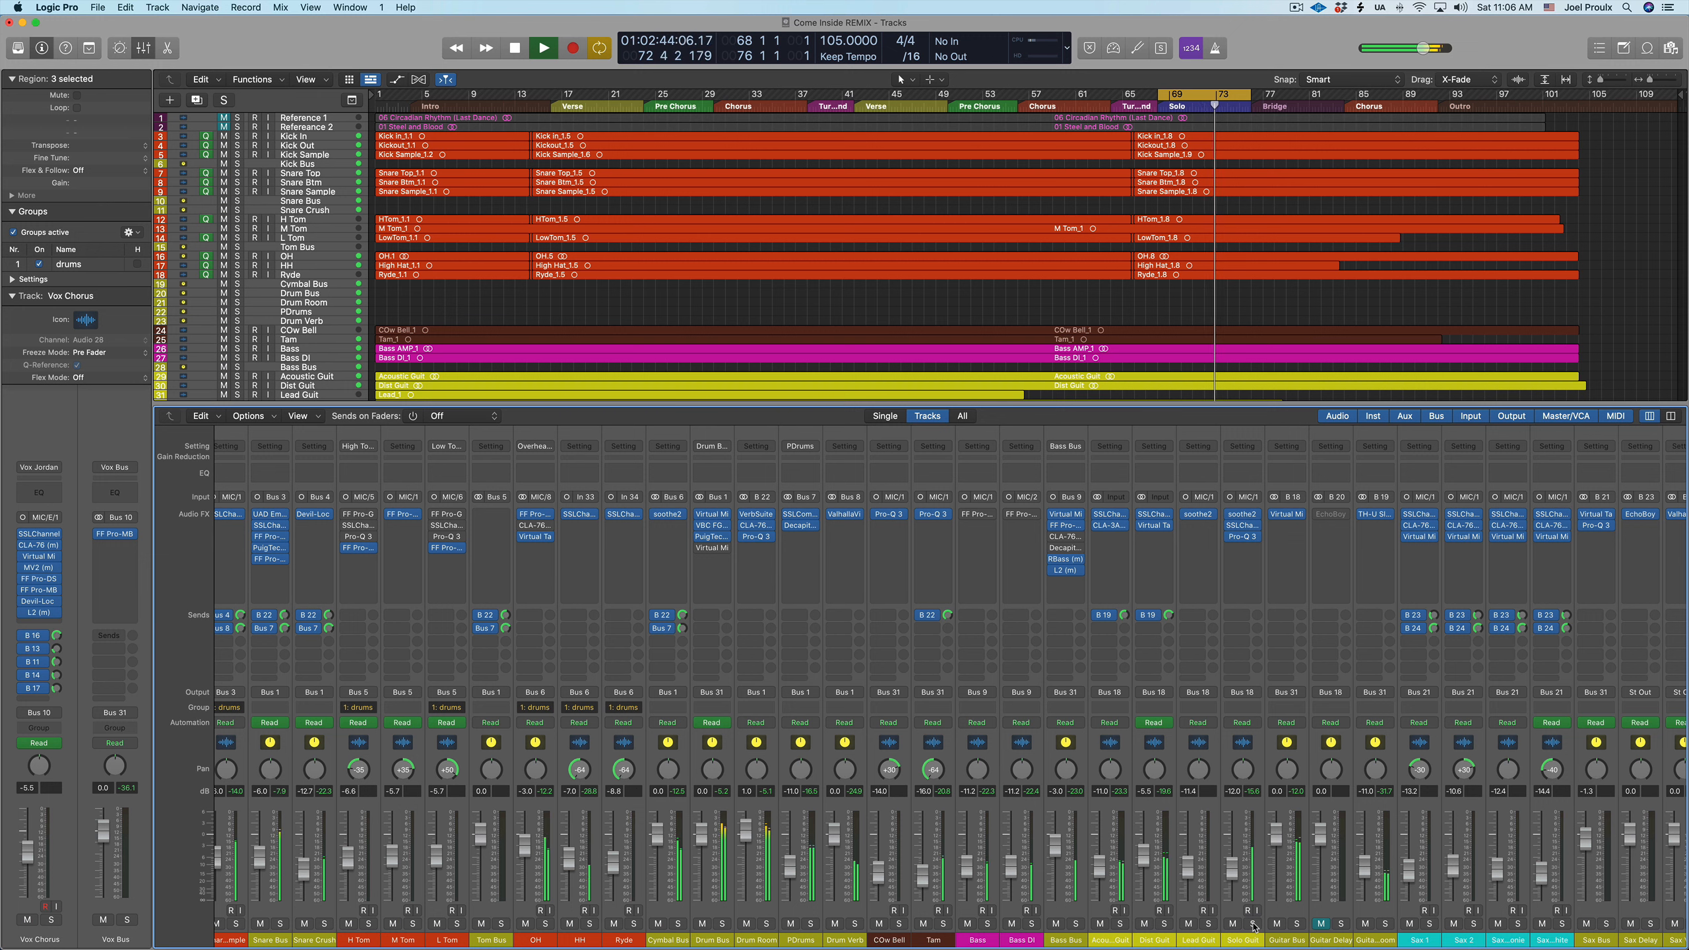
{"action": "key", "text": "space"}
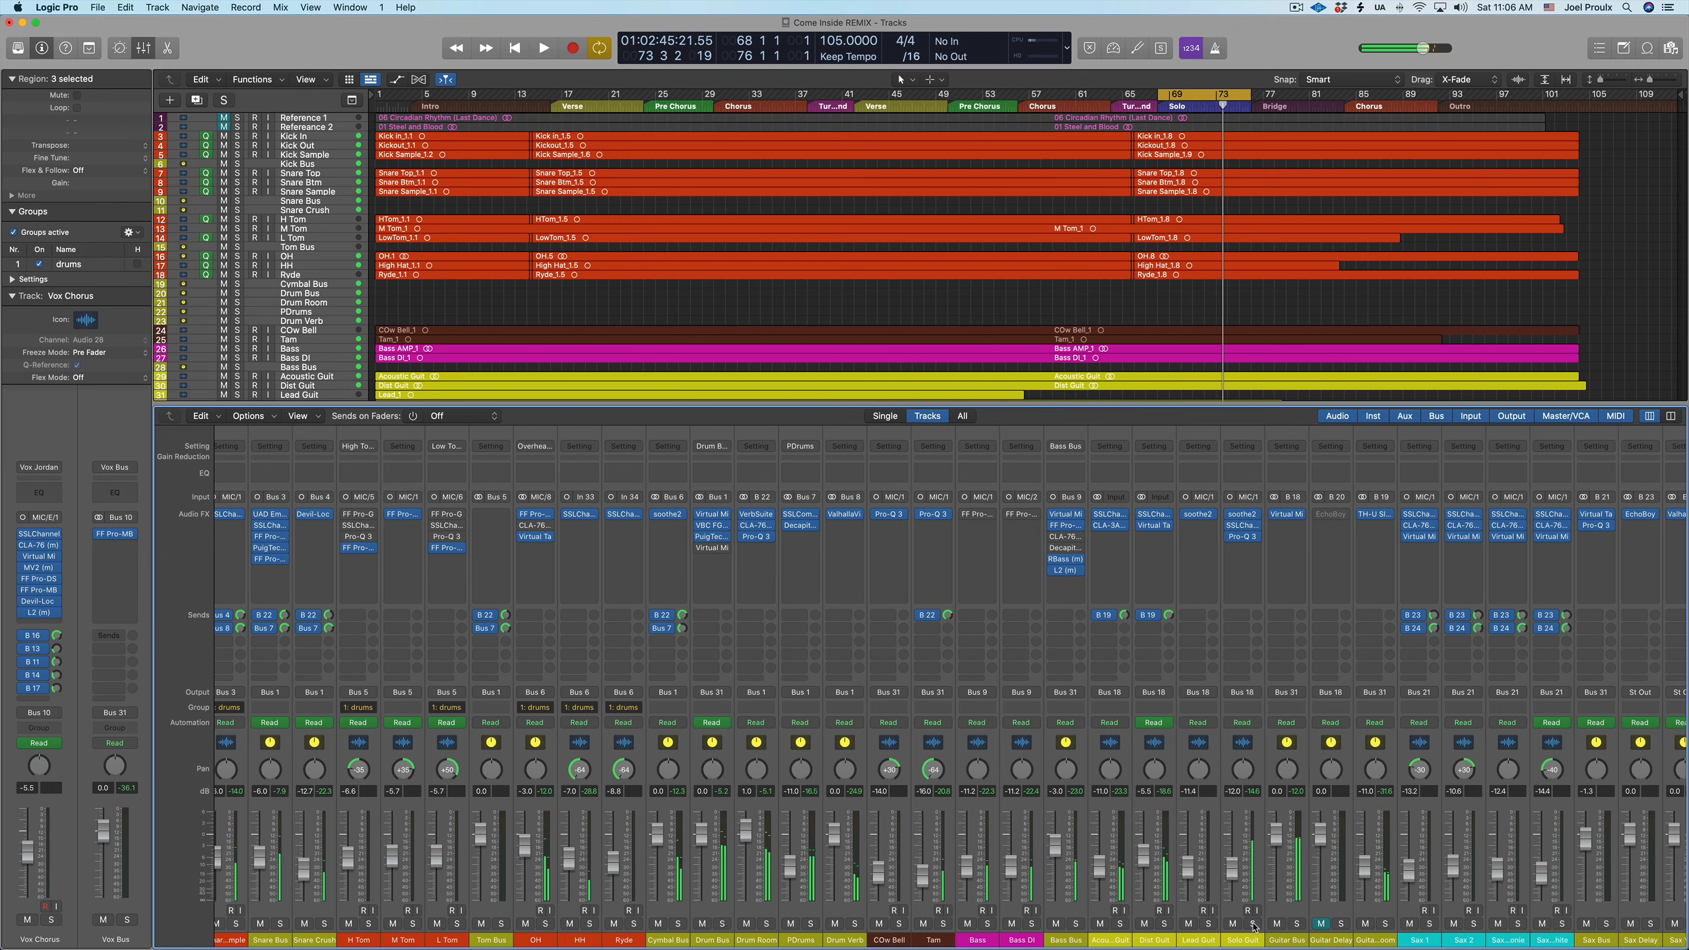
Open soothe2 on the Solo Guit track and solo that track
{"action": "left_click", "coordinate": [1243, 515]}
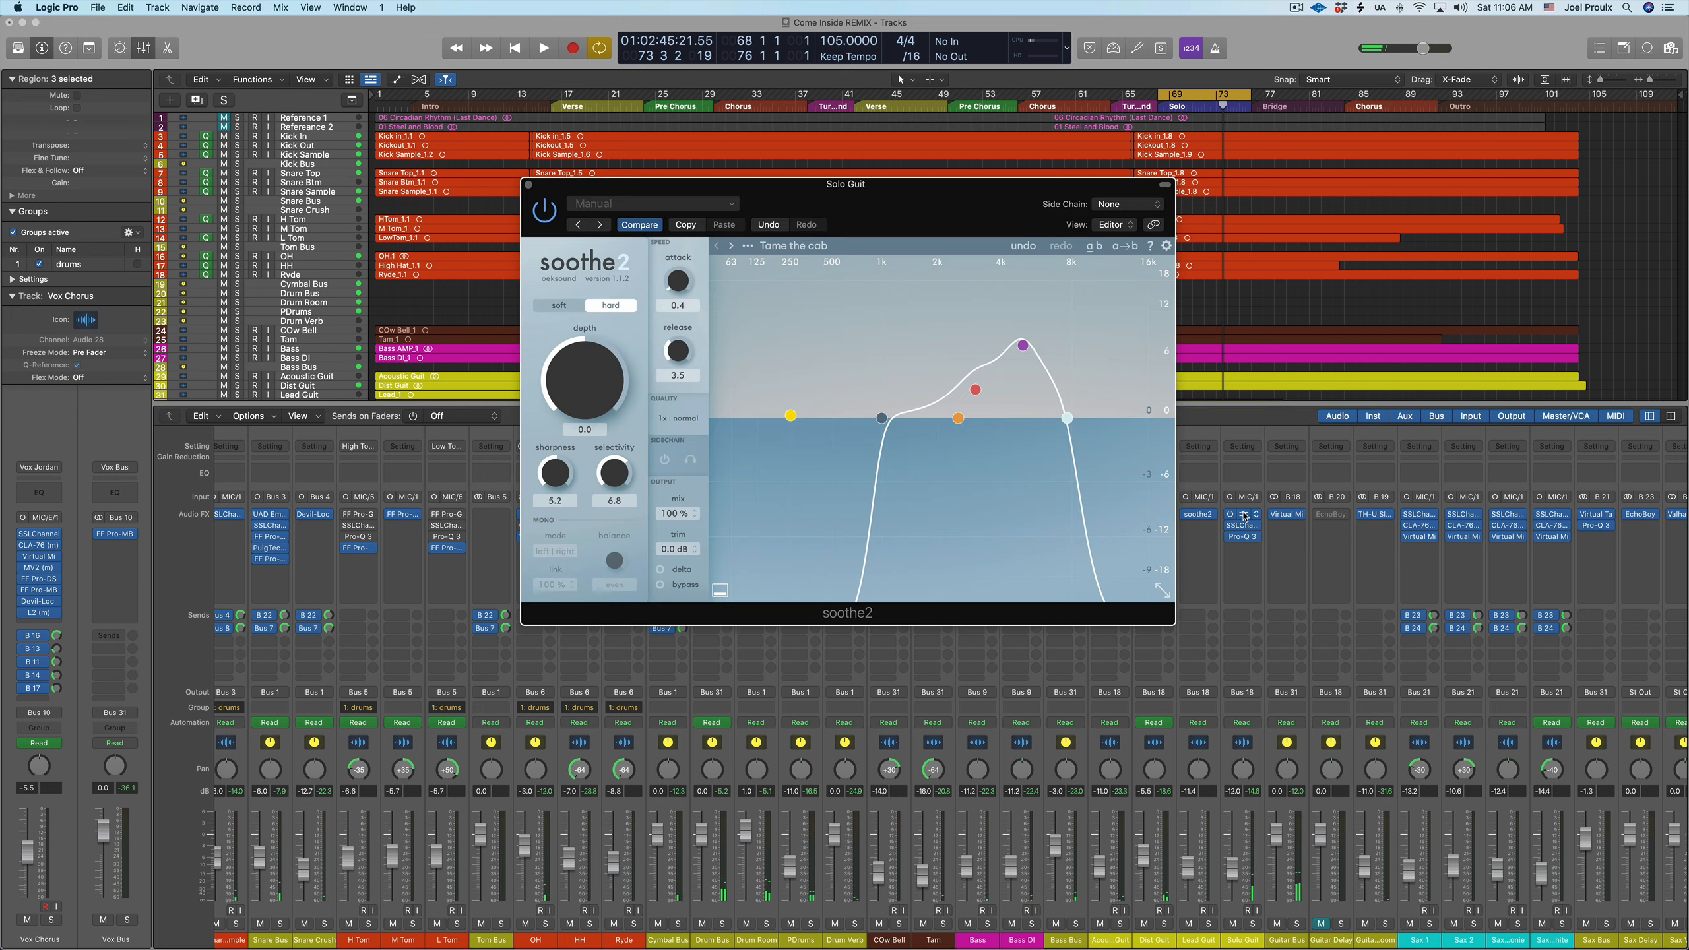
{"action": "left_click", "coordinate": [1234, 927]}
{"action": "left_click", "coordinate": [1253, 925]}
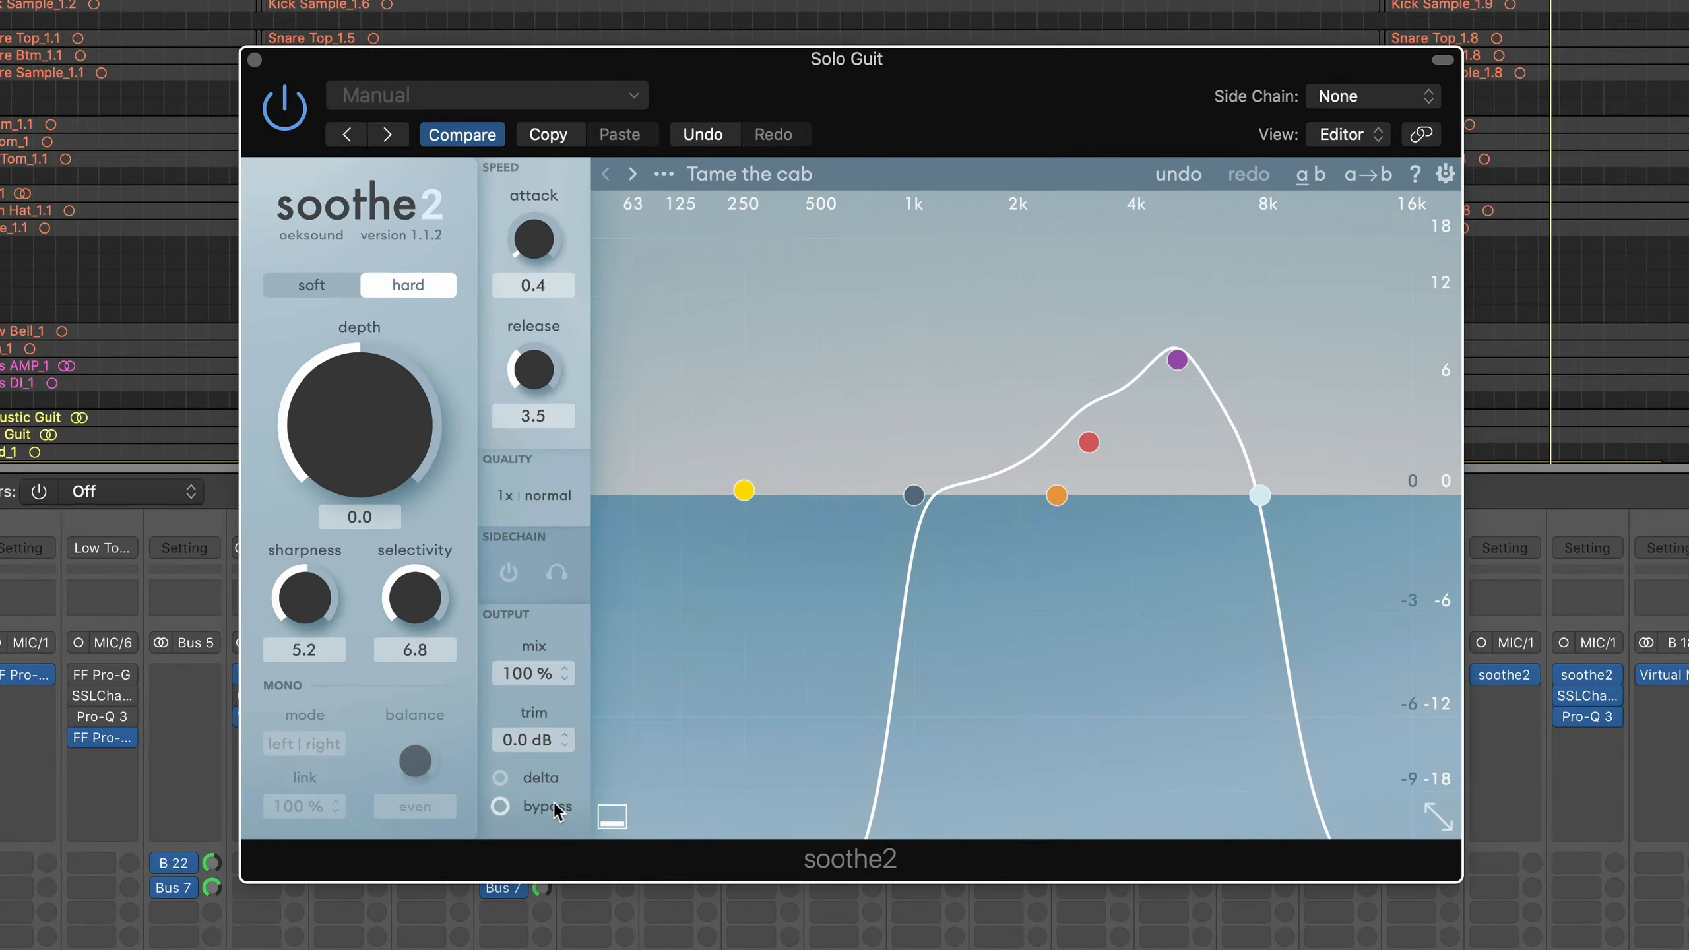
Play the guitar solo with soothe2 bypassed and active, and monitor its delta signal
{"action": "left_click", "coordinate": [690, 583]}
{"action": "key", "text": "space"}
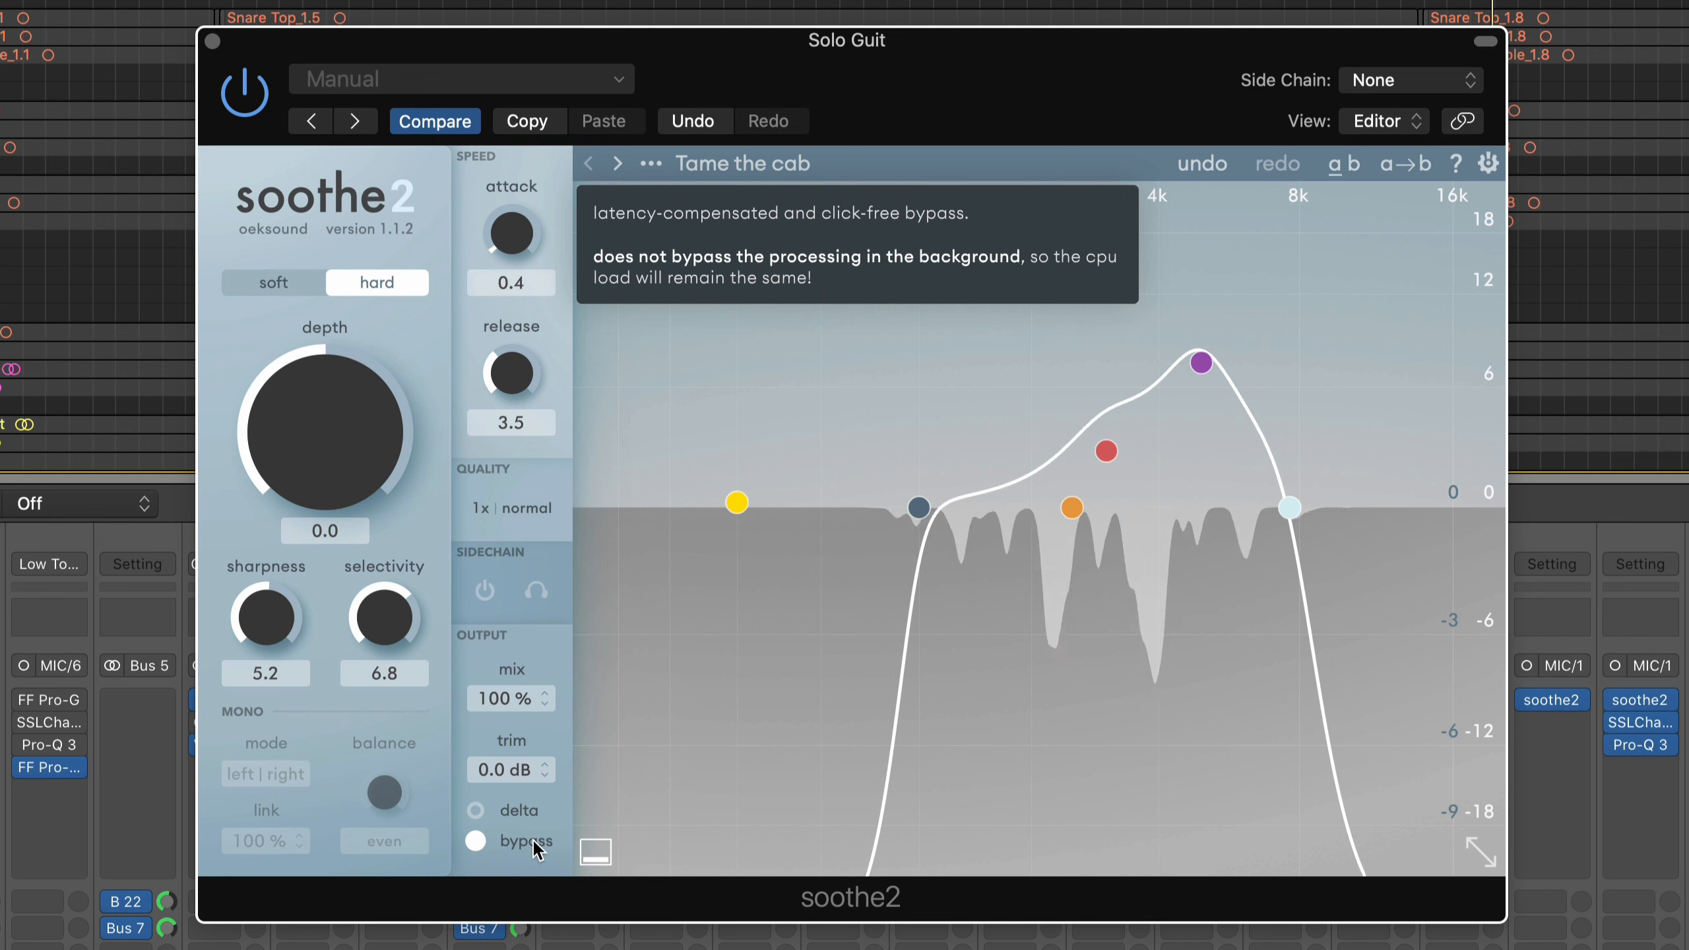
{"action": "left_click", "coordinate": [533, 840]}
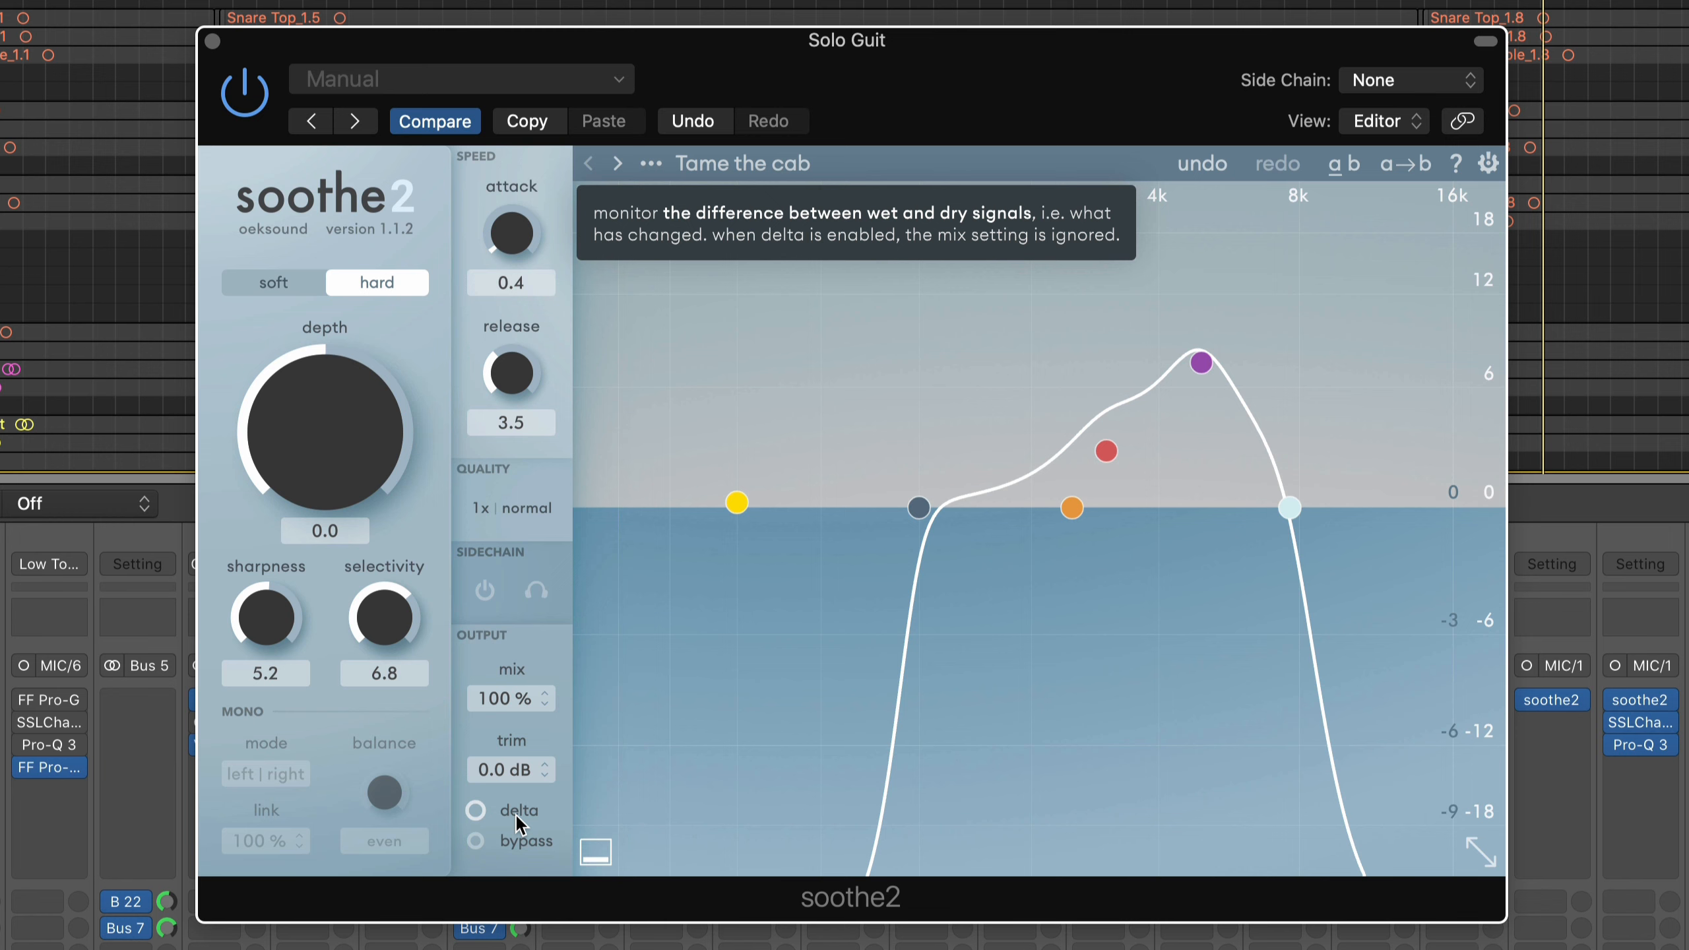
{"action": "left_click", "coordinate": [515, 812]}
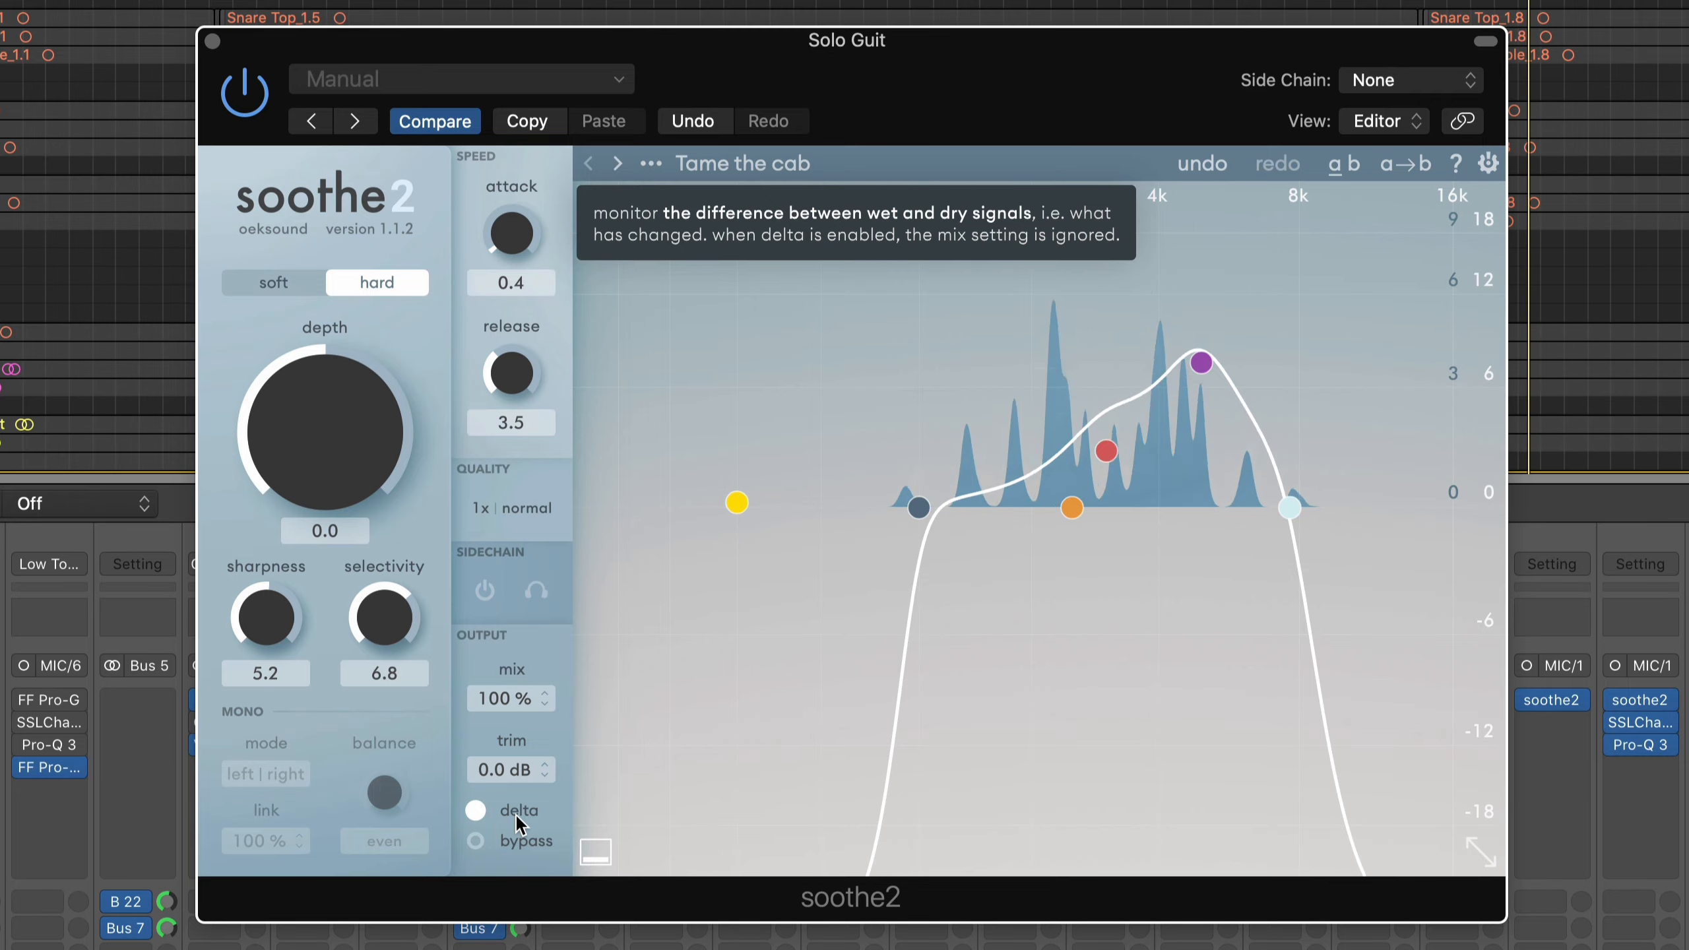
Turn off soothe2's delta monitoring, close the plug-in and unsolo the Solo Guit track
{"action": "left_click", "coordinate": [515, 812]}
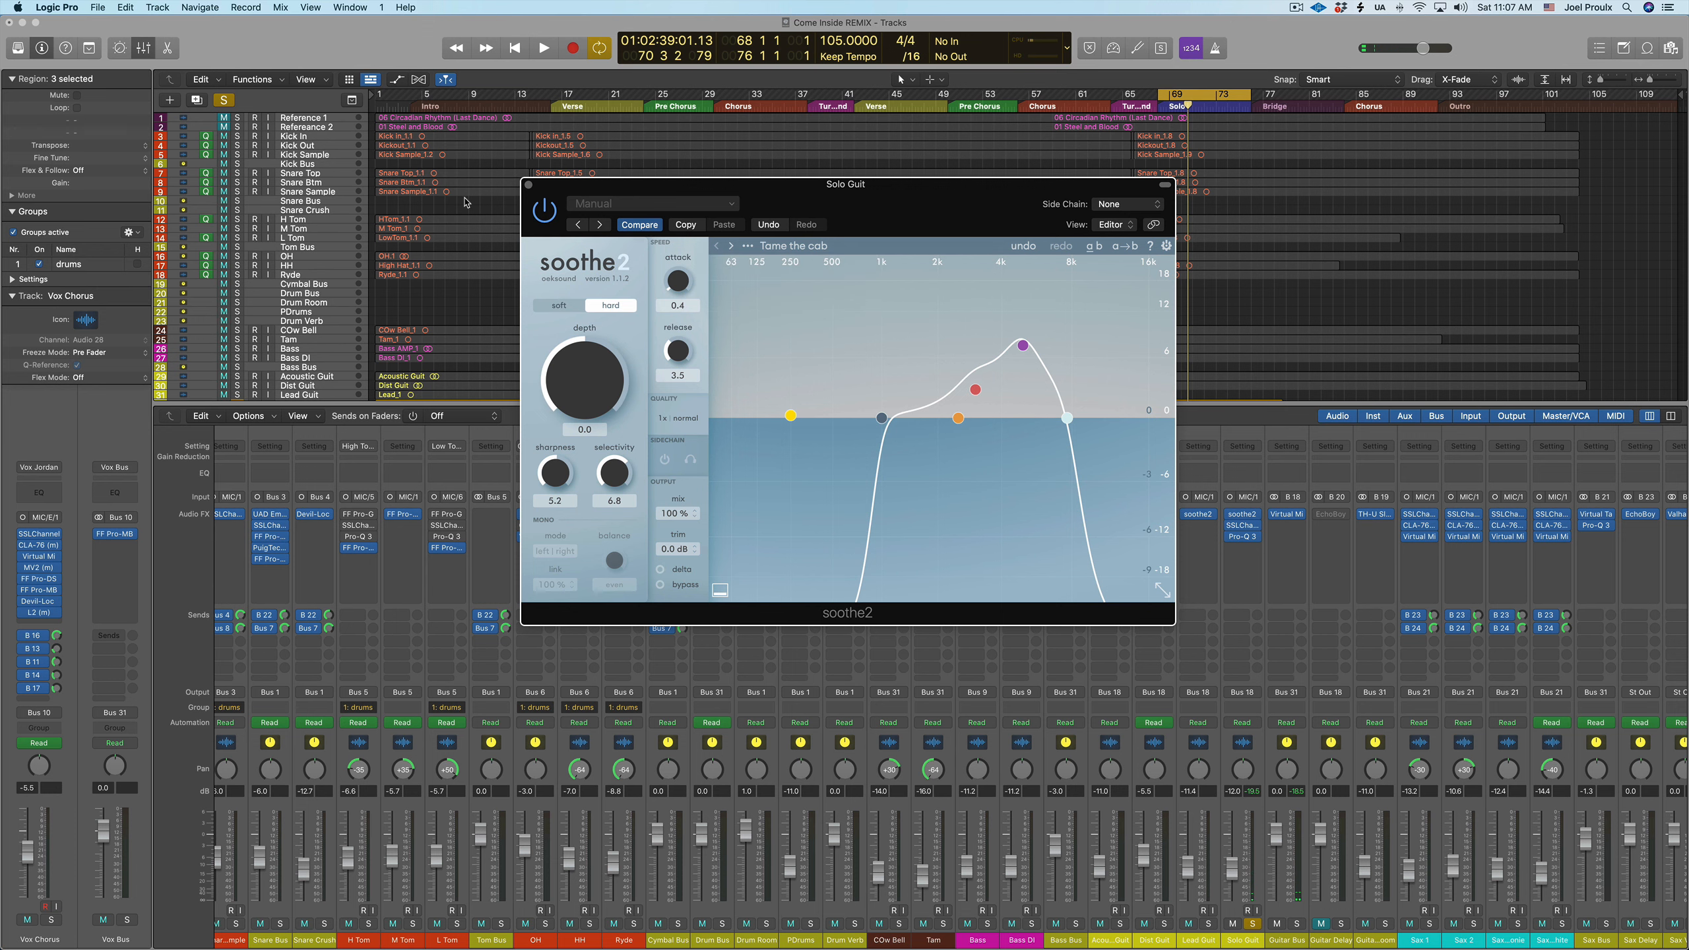
{"action": "left_click", "coordinate": [529, 184]}
{"action": "left_click", "coordinate": [1254, 923]}
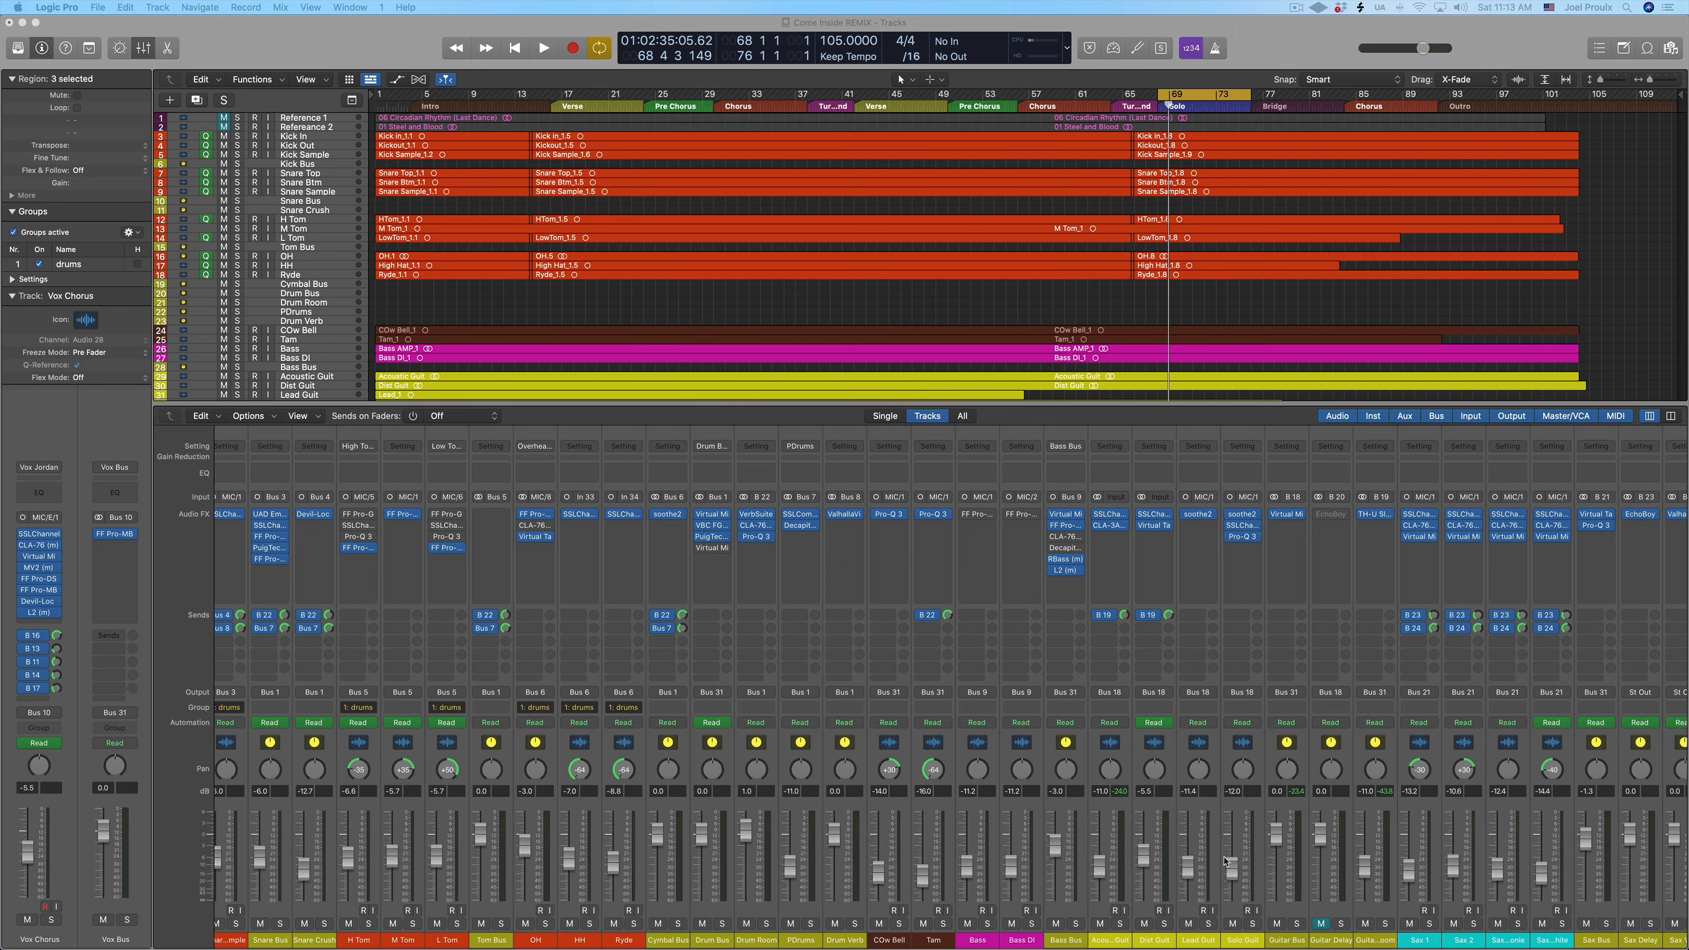
Move the cycle range to the first Chorus, bars 30 to 38, and open the Virtual Mix Rack on Vox Chorus
{"action": "scroll", "coordinate": [1128, 873], "scroll_direction": "right", "scroll_amount": 10}
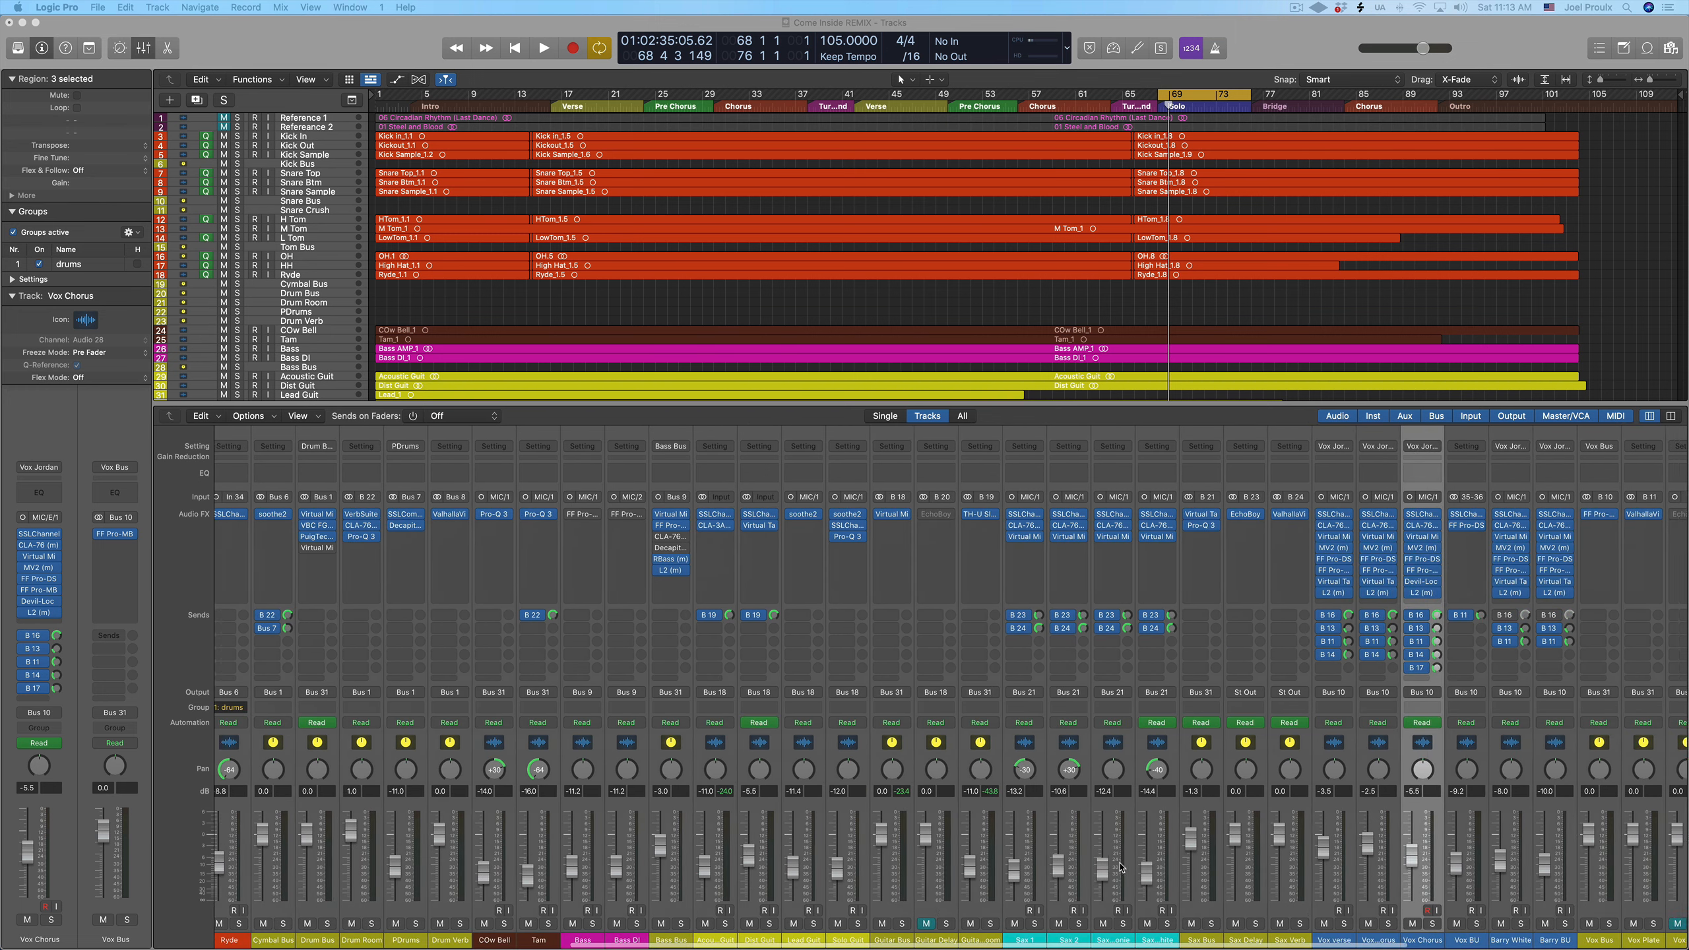
{"action": "scroll", "coordinate": [1121, 867], "scroll_direction": "right", "scroll_amount": 3}
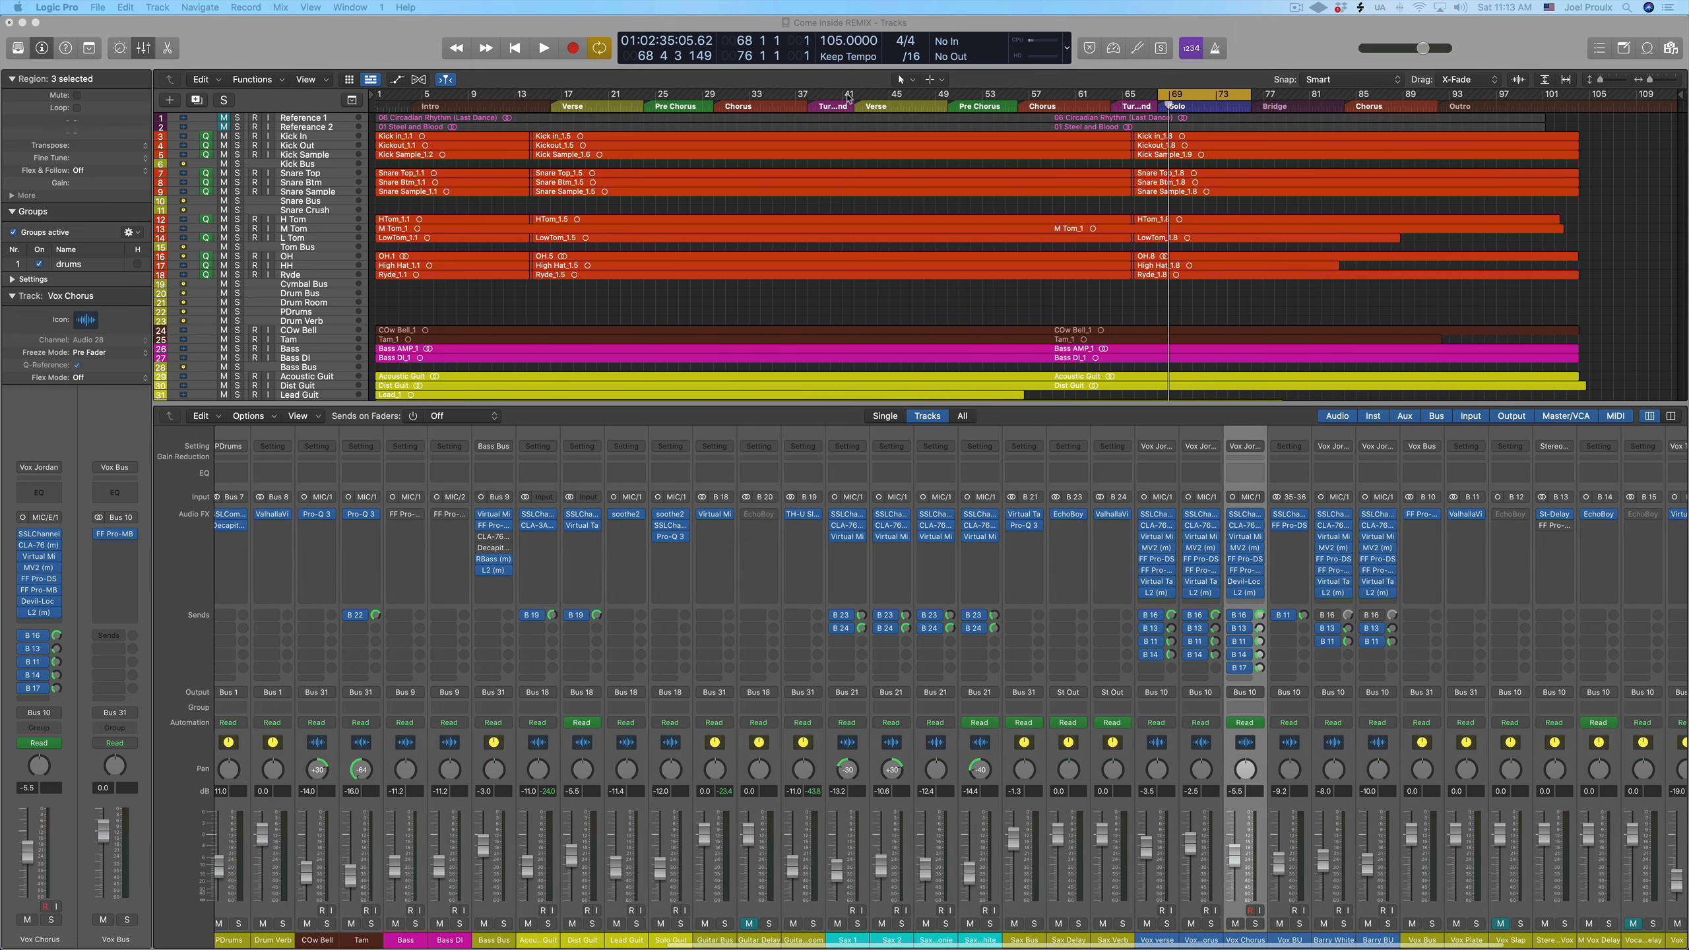
{"action": "left_click_drag", "start_coordinate": [719, 96], "coordinate": [811, 96]}
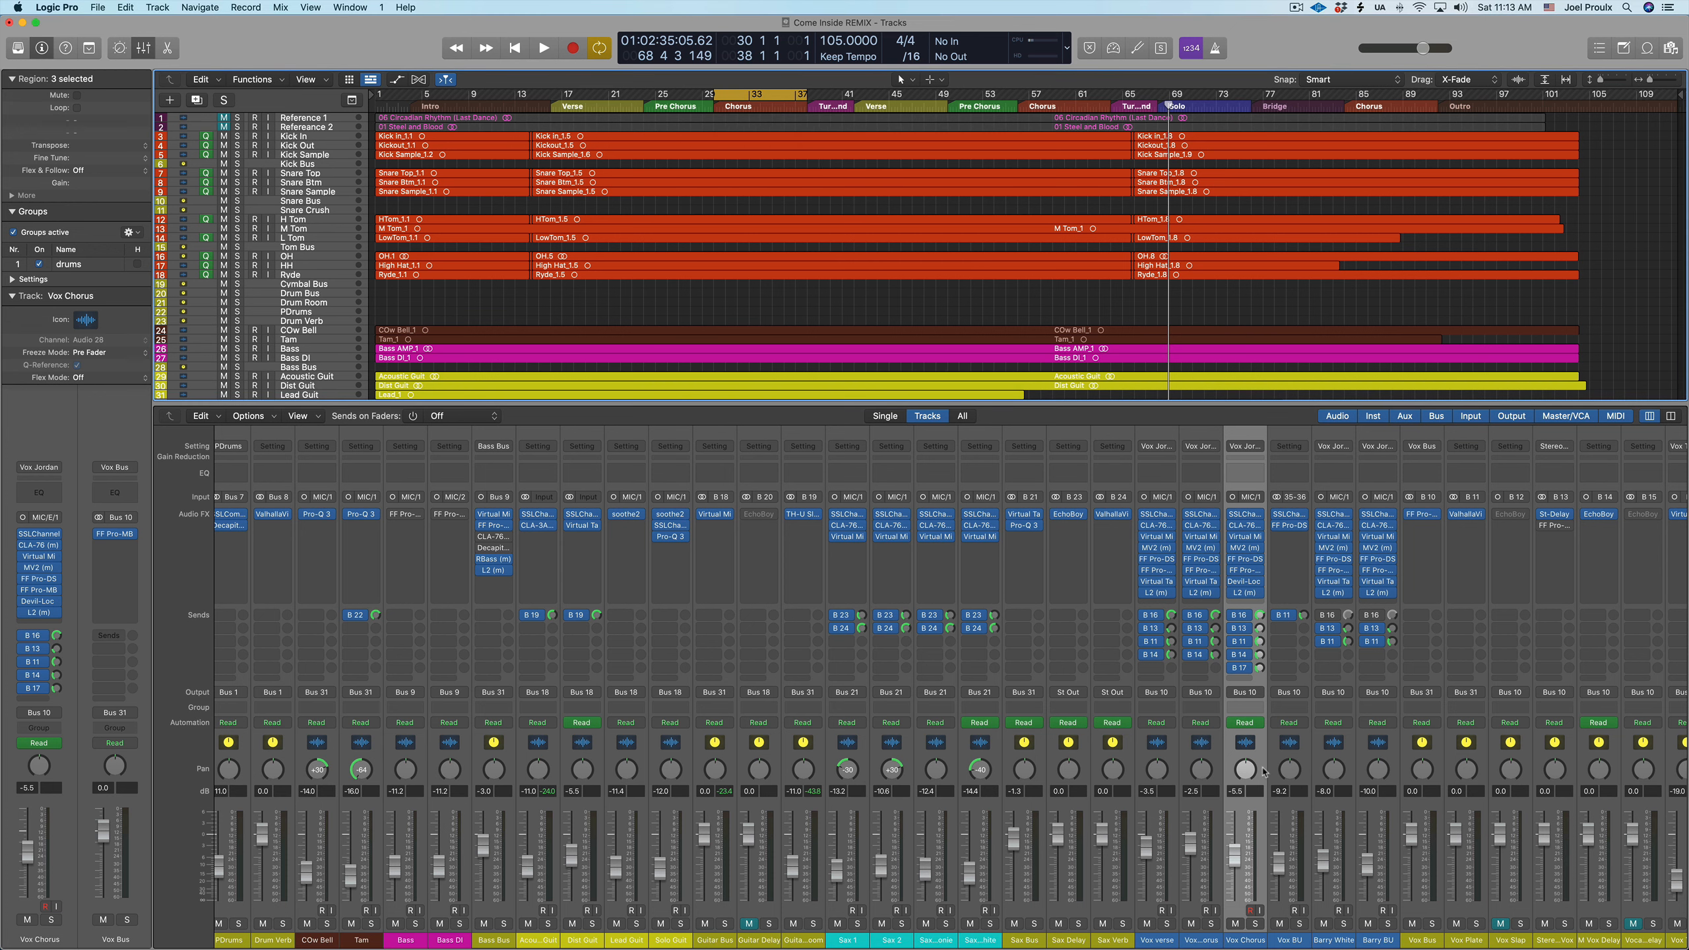
{"action": "left_click", "coordinate": [1248, 538]}
{"action": "left_click", "coordinate": [1248, 539]}
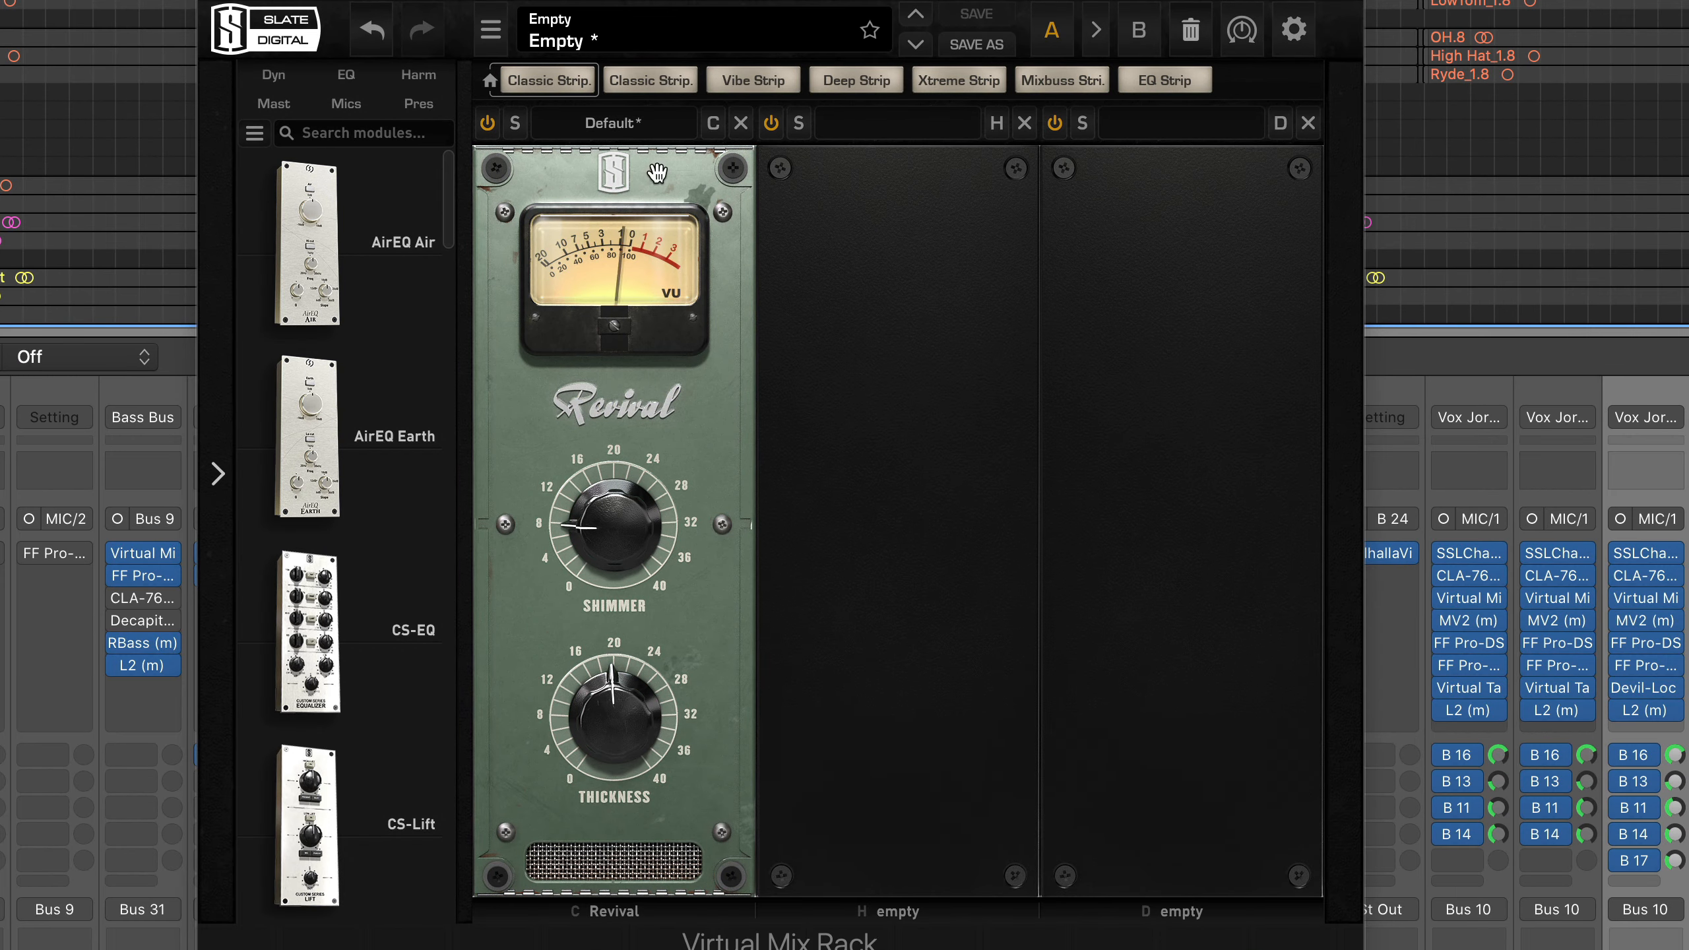
Exaggerate Revival's Shimmer and Thickness in turn on Vox Chorus during playback, returning each to its original setting
{"action": "mouse_move", "coordinate": [610, 570]}
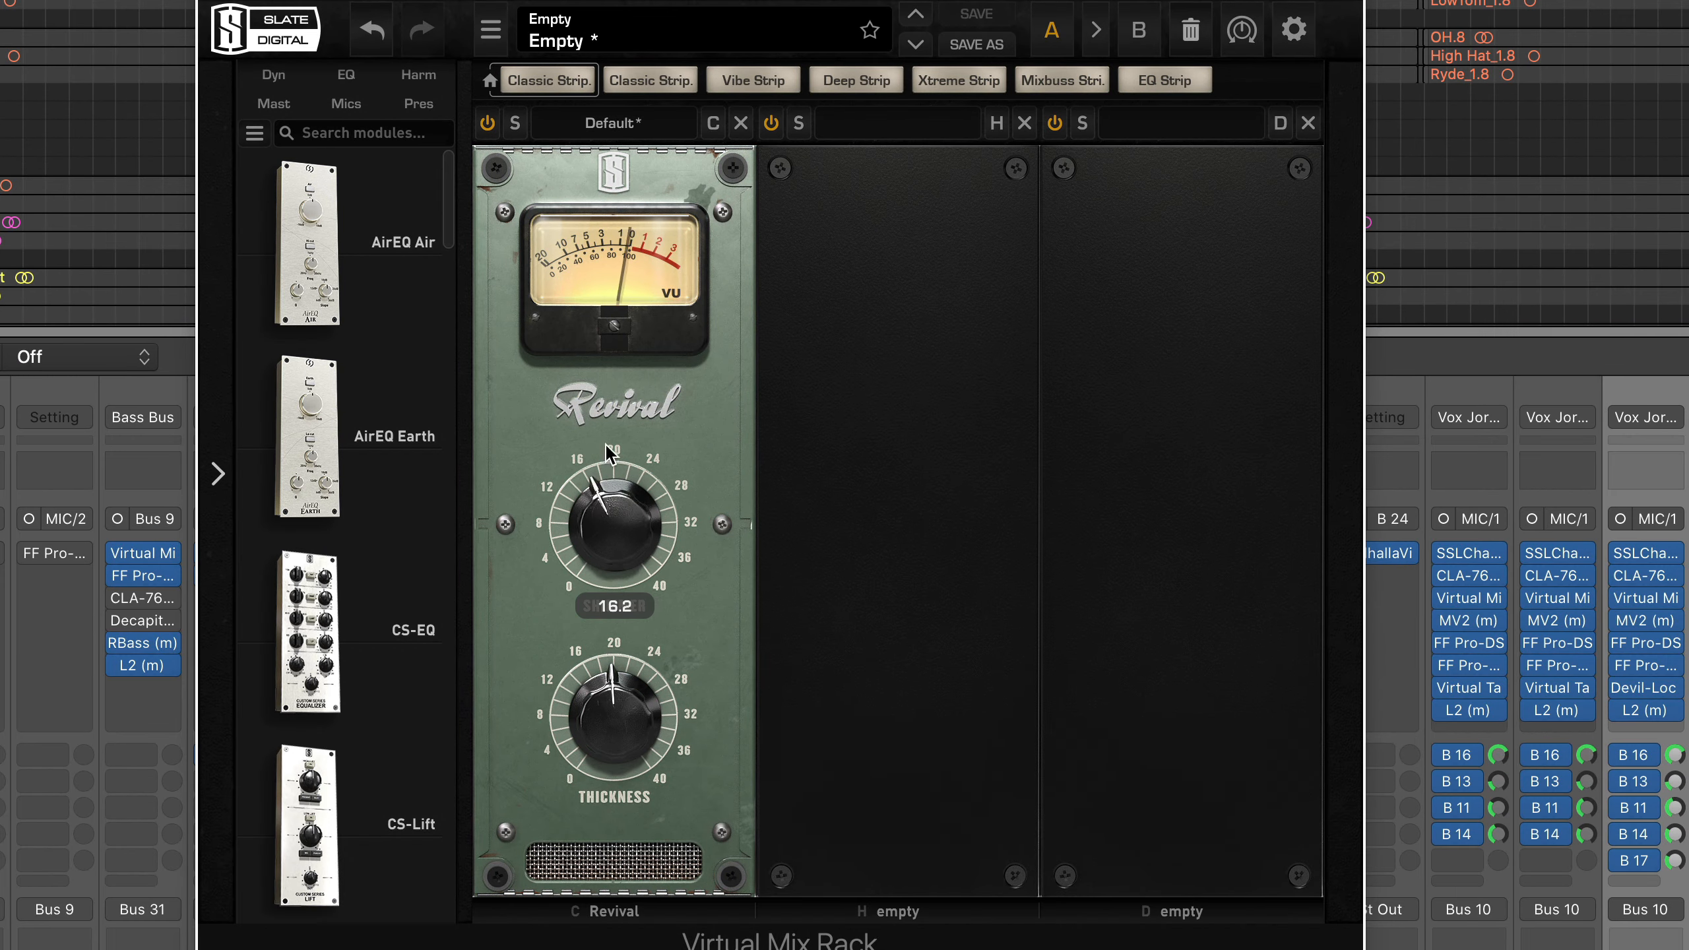
{"action": "left_click_drag", "start_coordinate": [611, 570], "coordinate": [633, 290]}
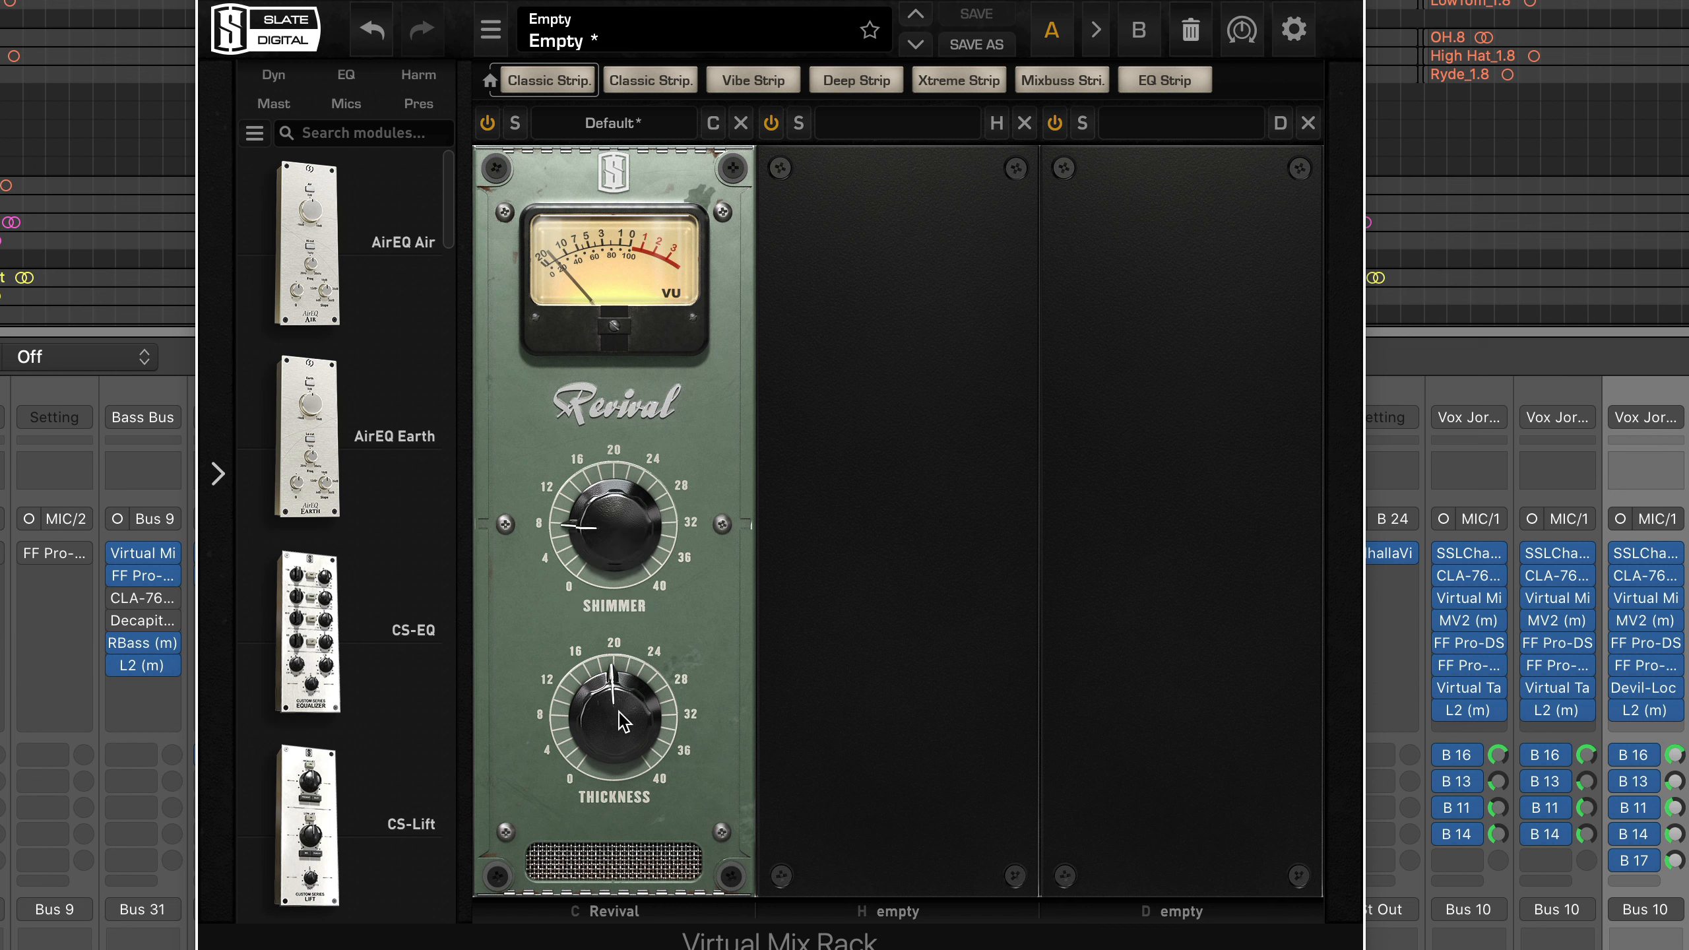
{"action": "mouse_move", "coordinate": [622, 721]}
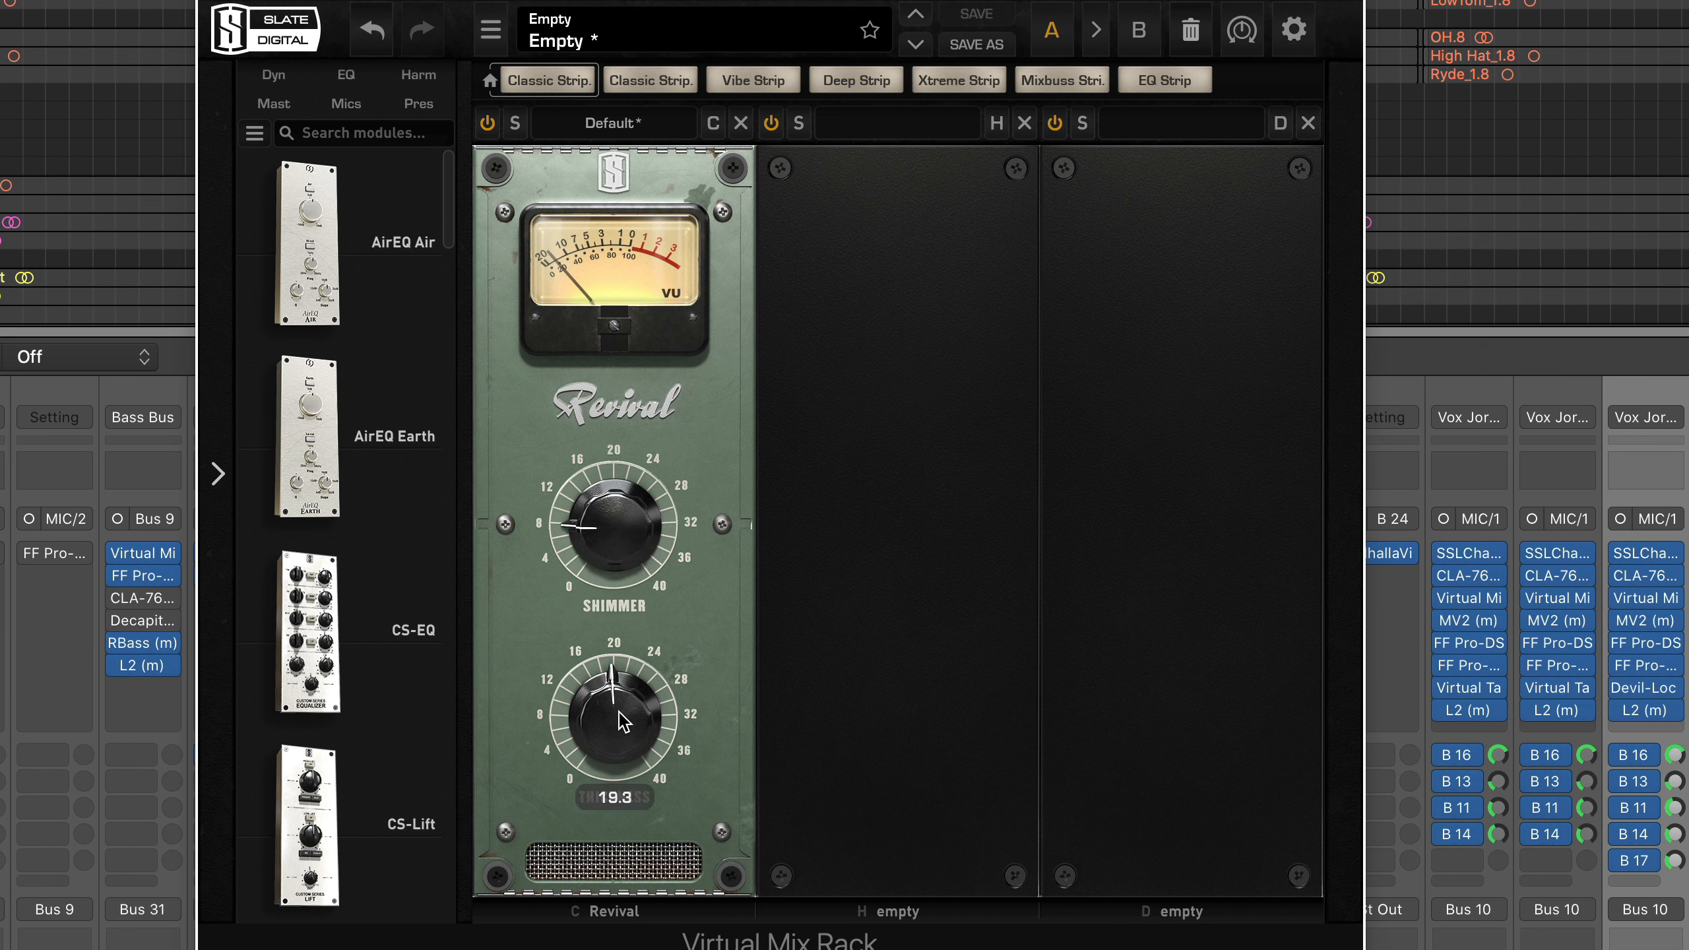
{"action": "left_click_drag", "start_coordinate": [618, 713], "coordinate": [619, 789]}
{"action": "left_click_drag", "start_coordinate": [585, 948], "coordinate": [793, 76]}
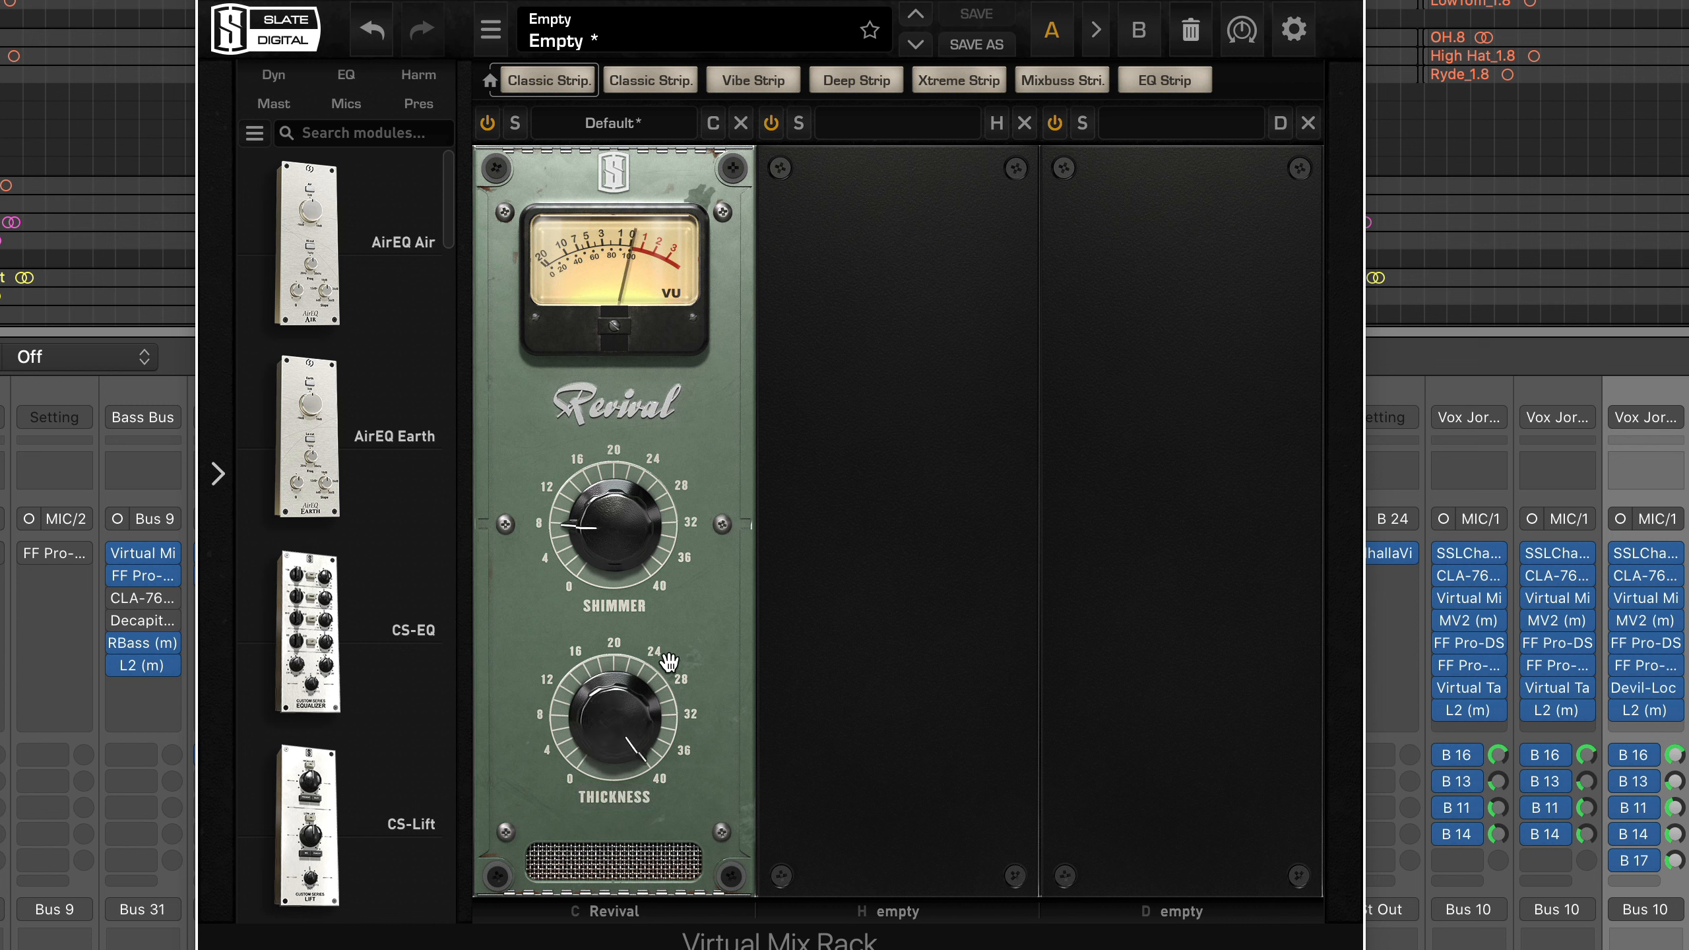
{"action": "left_click_drag", "start_coordinate": [669, 661], "coordinate": [659, 526]}
{"action": "left_click_drag", "start_coordinate": [608, 730], "coordinate": [608, 845]}
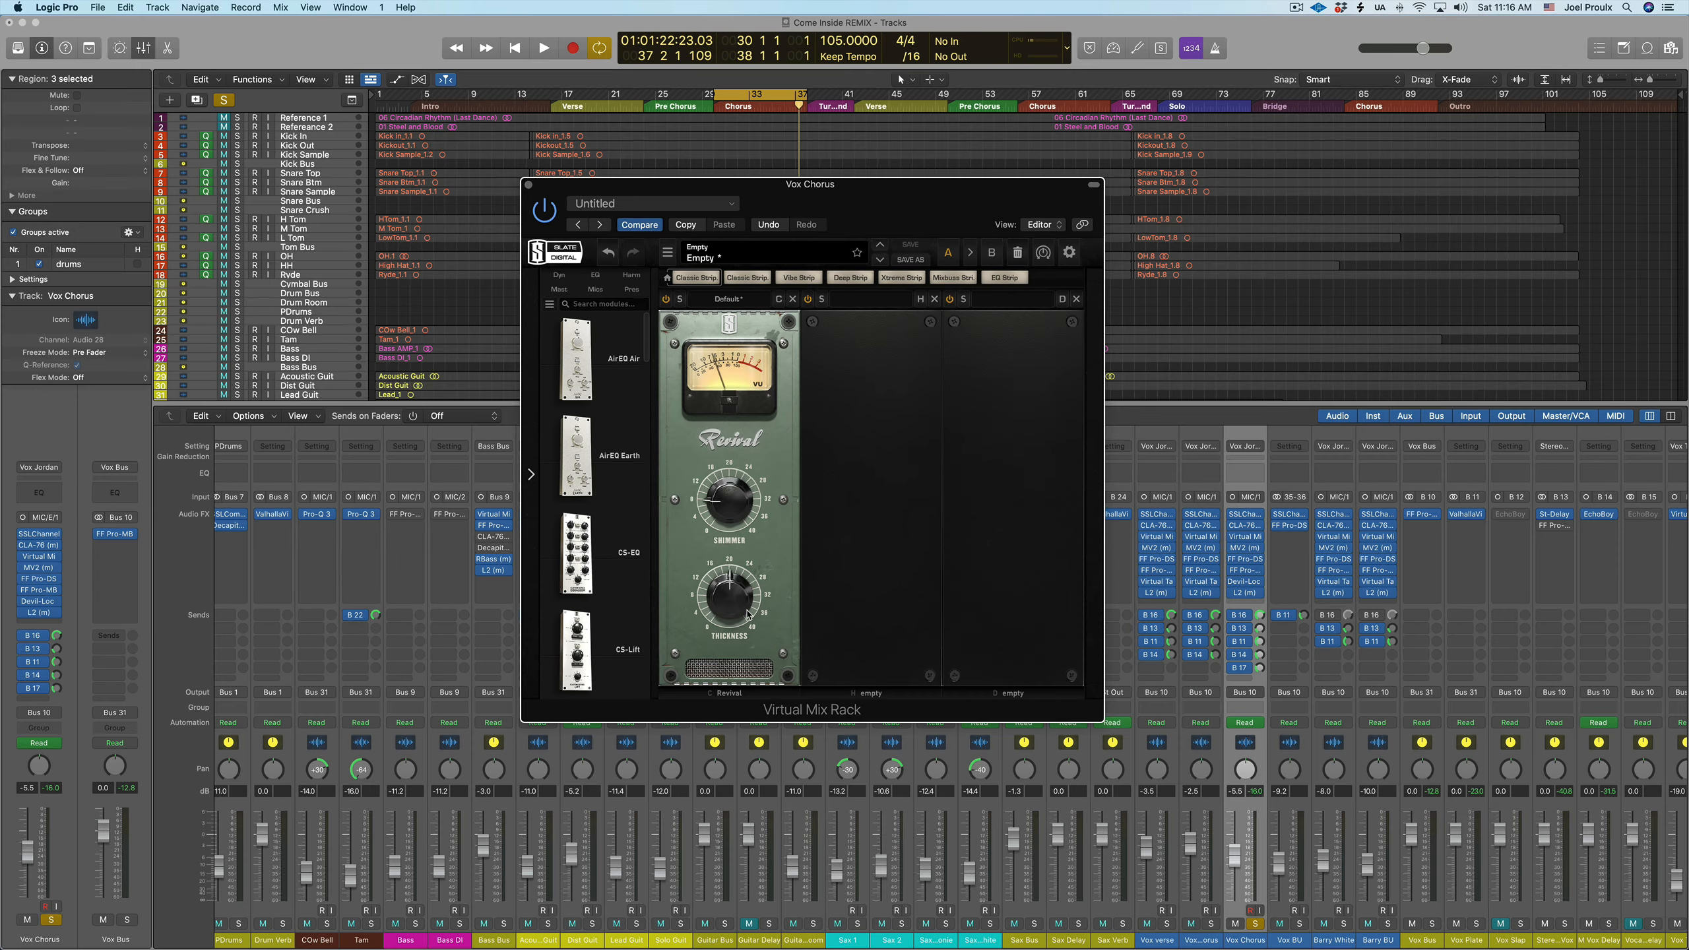
Close the Vox Chorus plug-in and switch the solo from Vox Chorus to the Vox Thick bus
{"action": "mouse_move", "coordinate": [746, 610]}
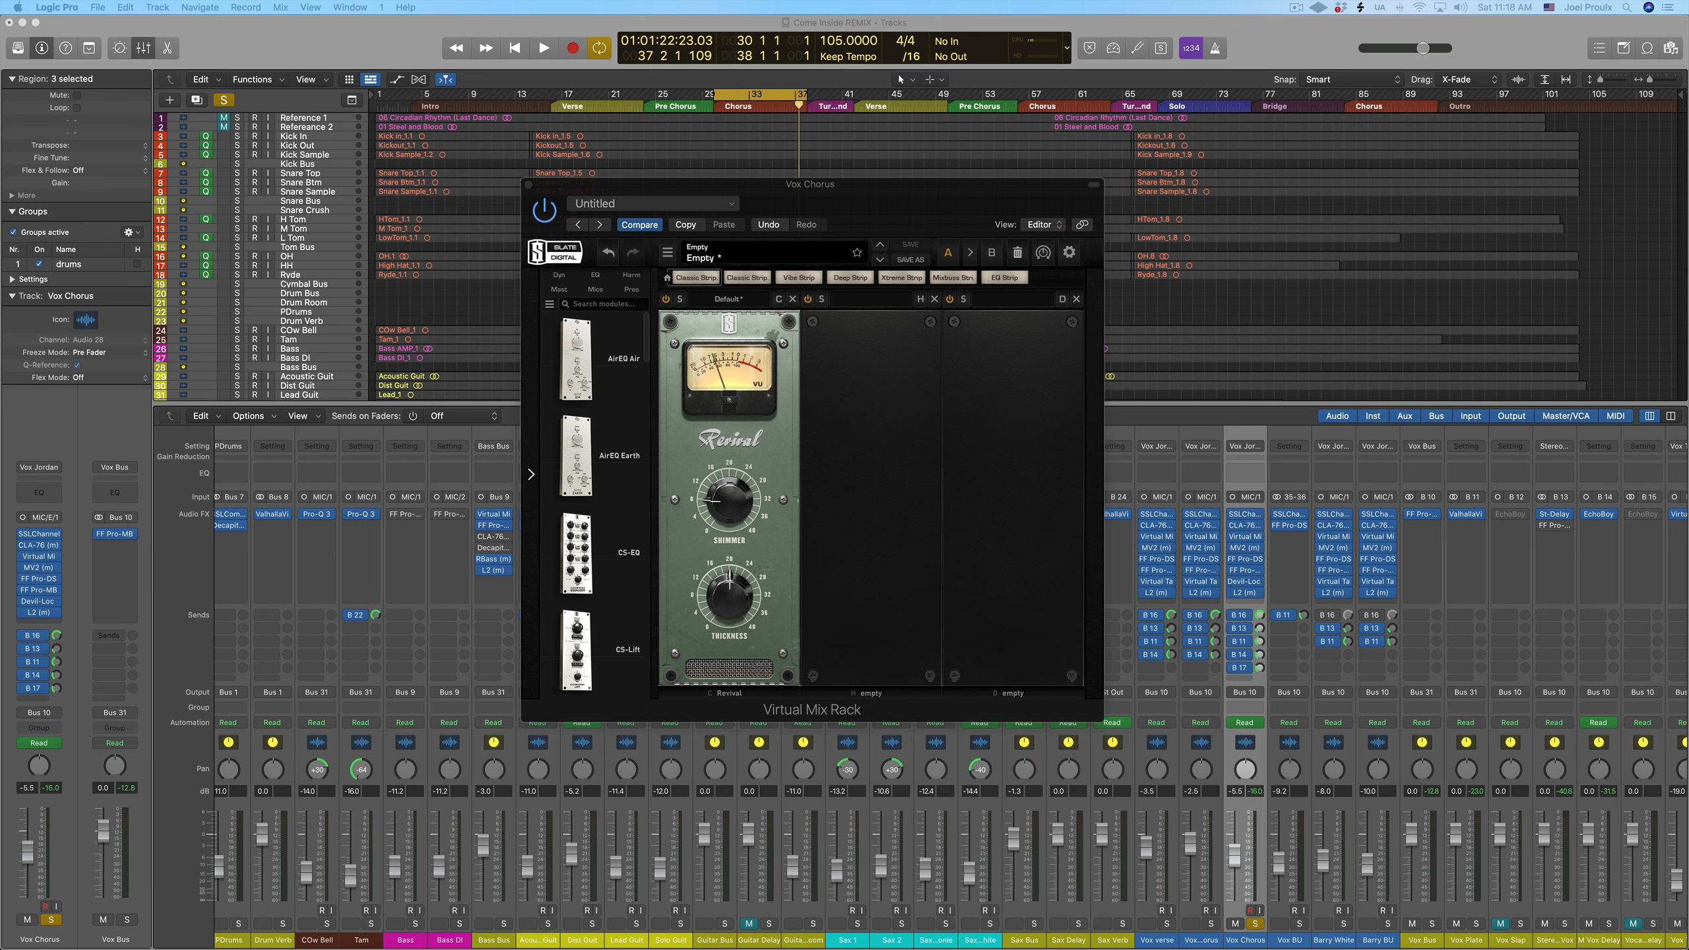
{"action": "left_click", "coordinate": [528, 185]}
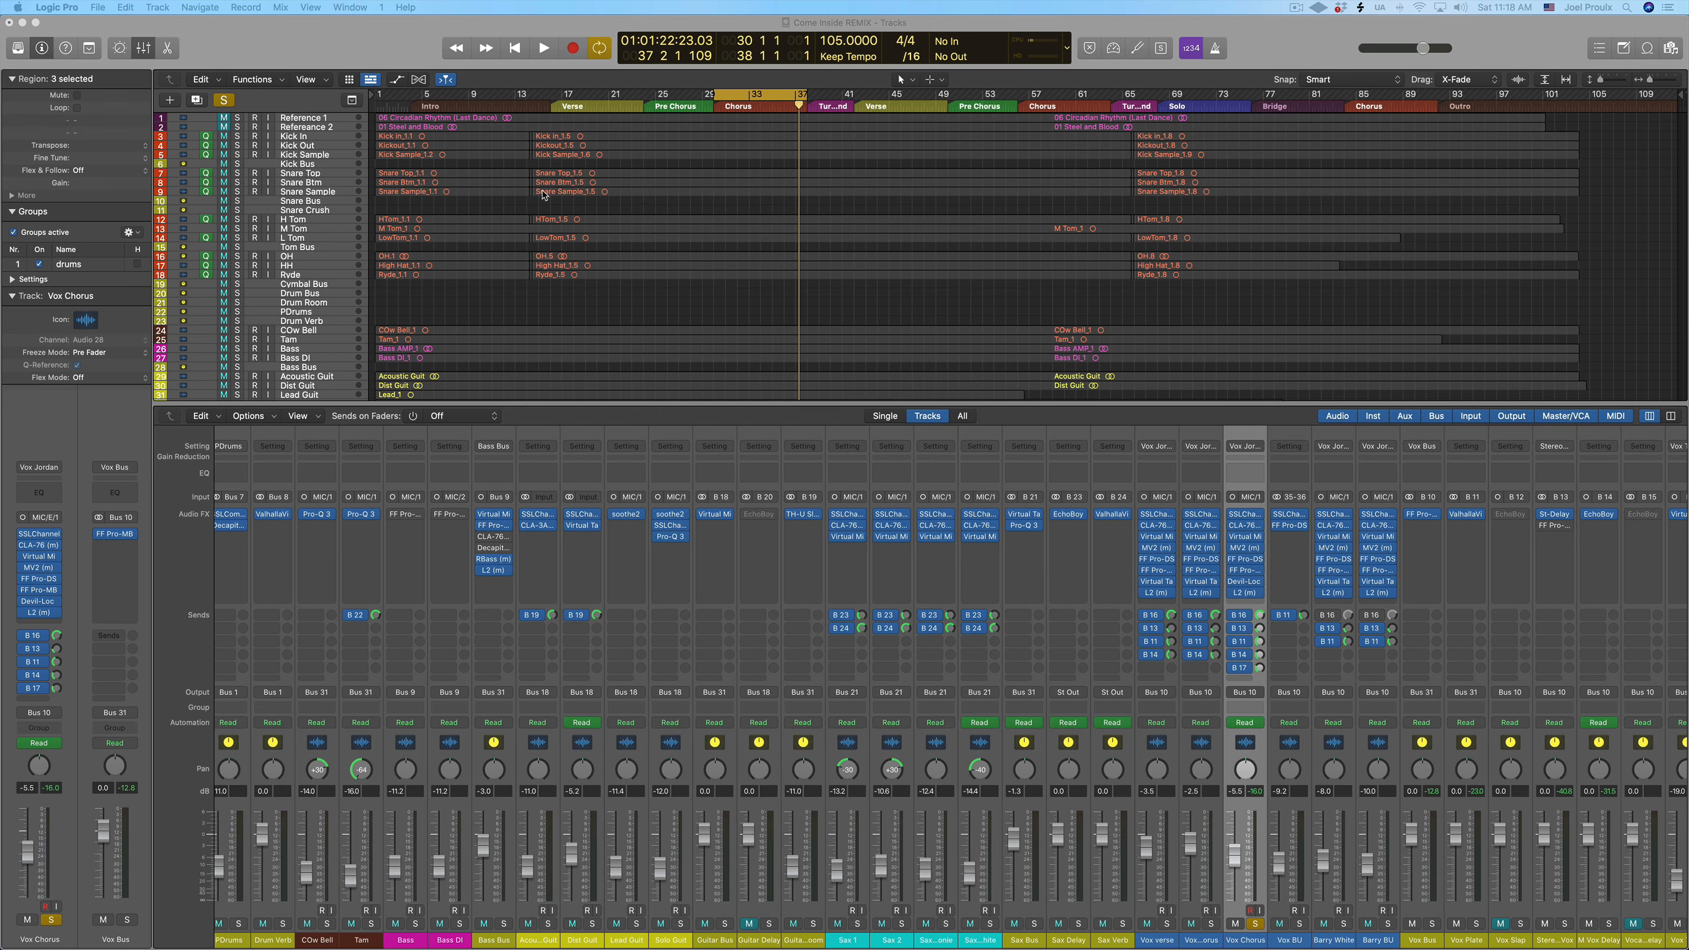
{"action": "scroll", "coordinate": [1157, 899], "scroll_direction": "right", "scroll_amount": 4}
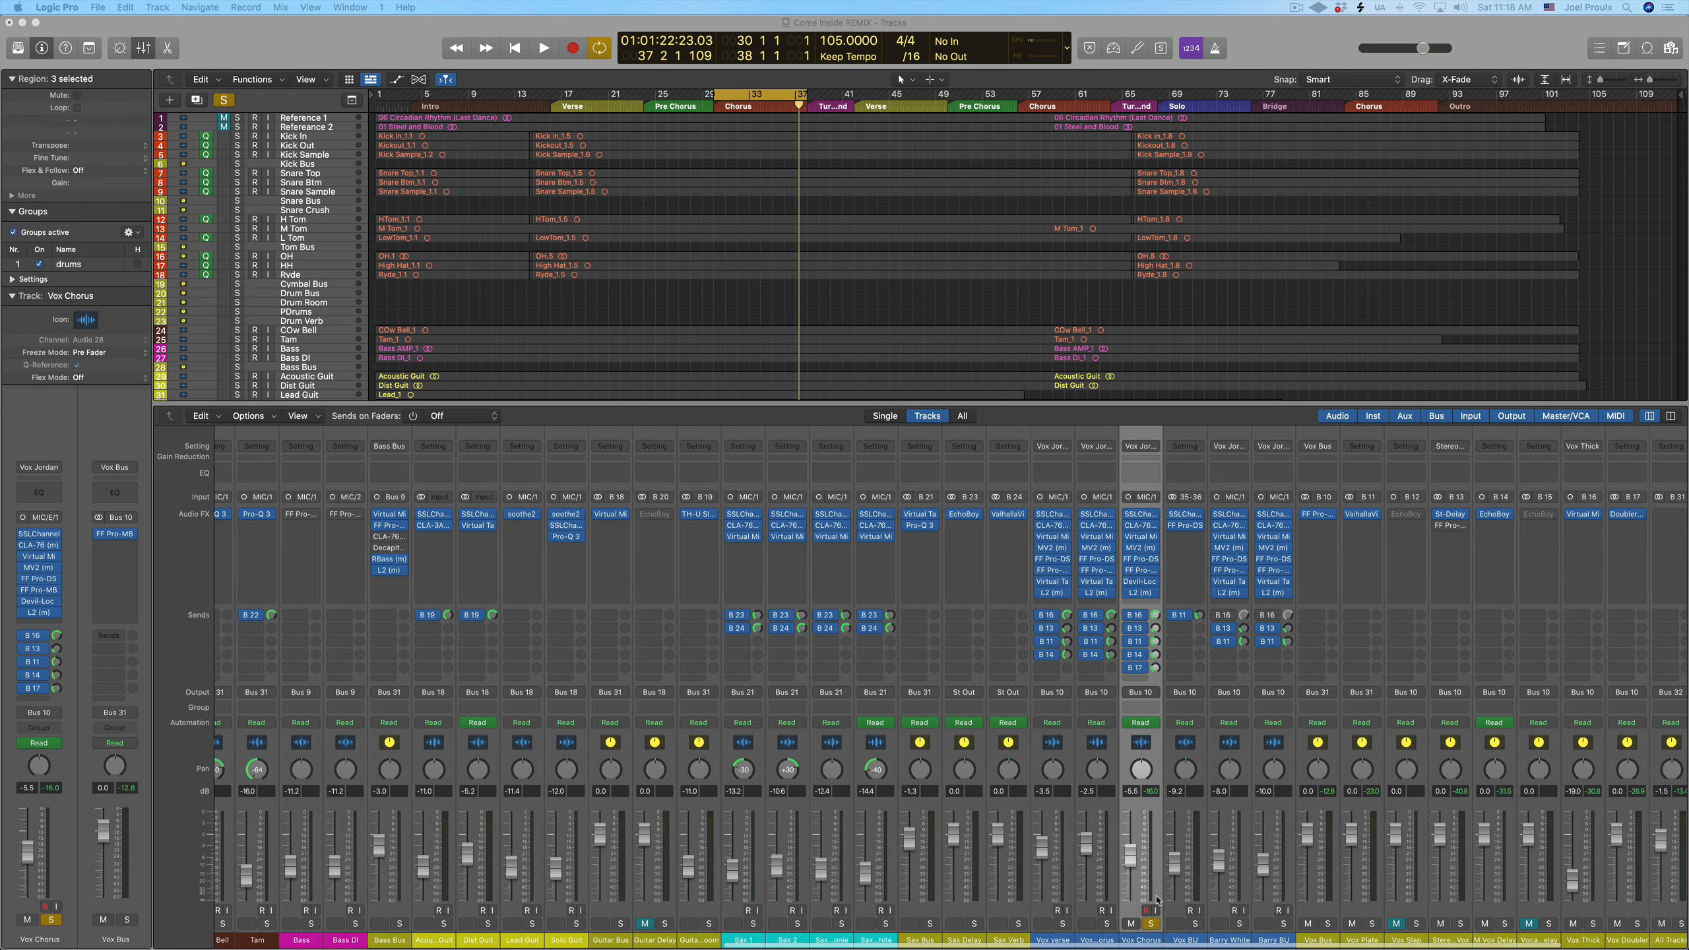
{"action": "left_click", "coordinate": [1151, 923]}
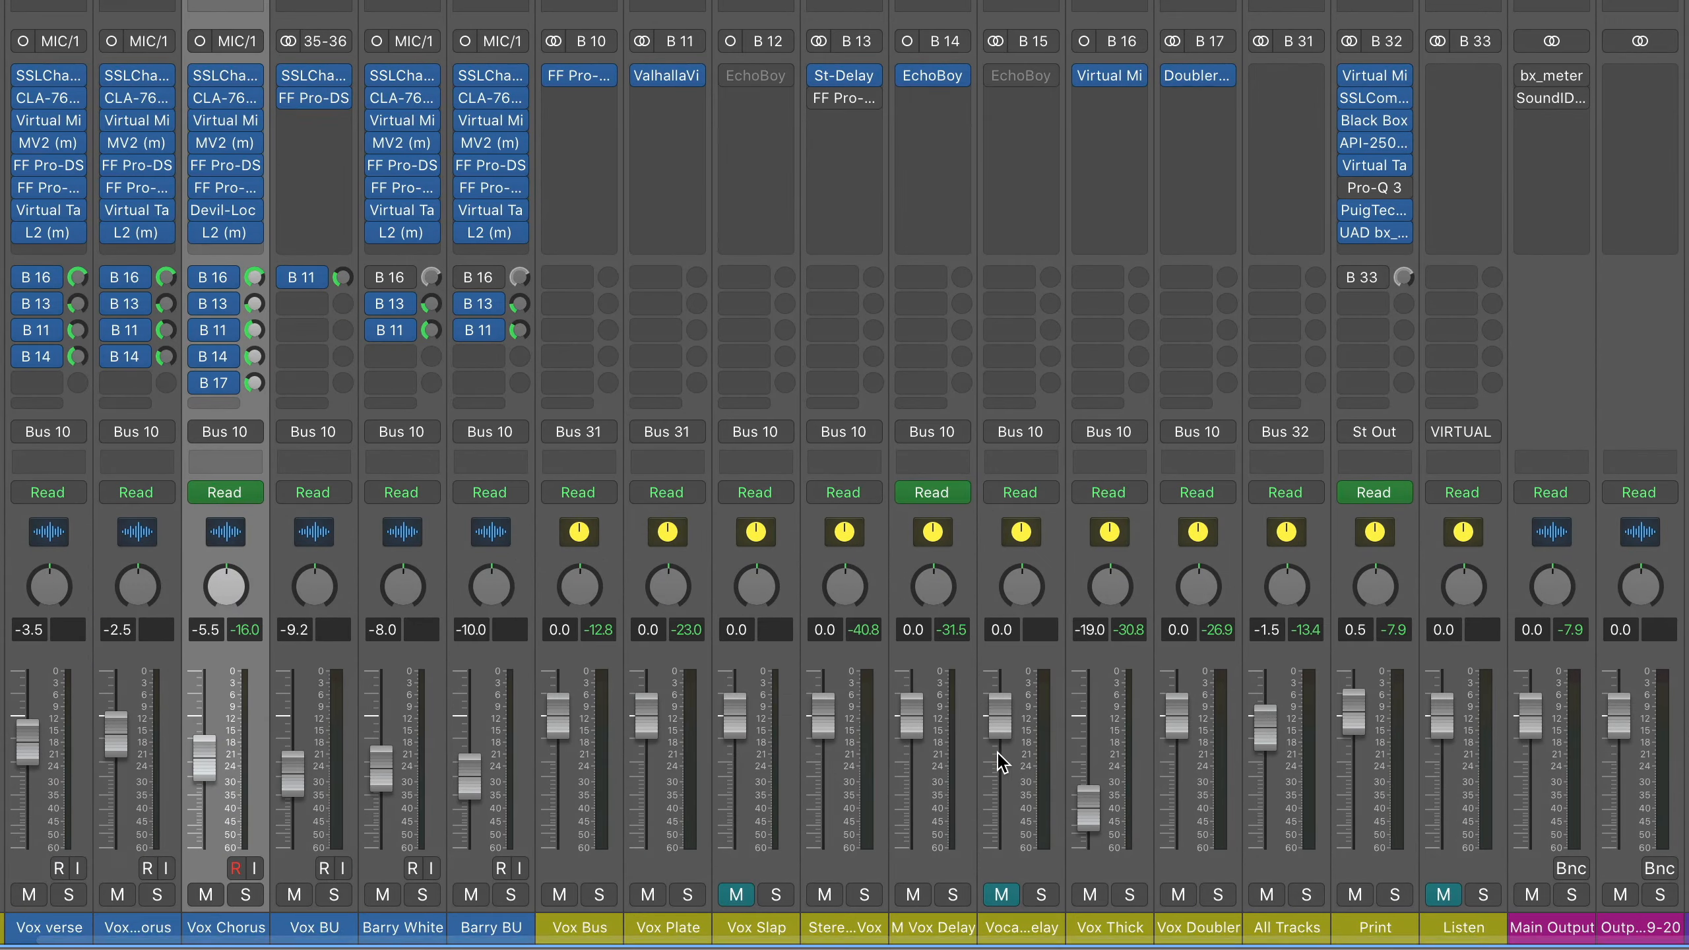
{"action": "left_click", "coordinate": [1130, 898]}
{"action": "left_click", "coordinate": [1133, 935]}
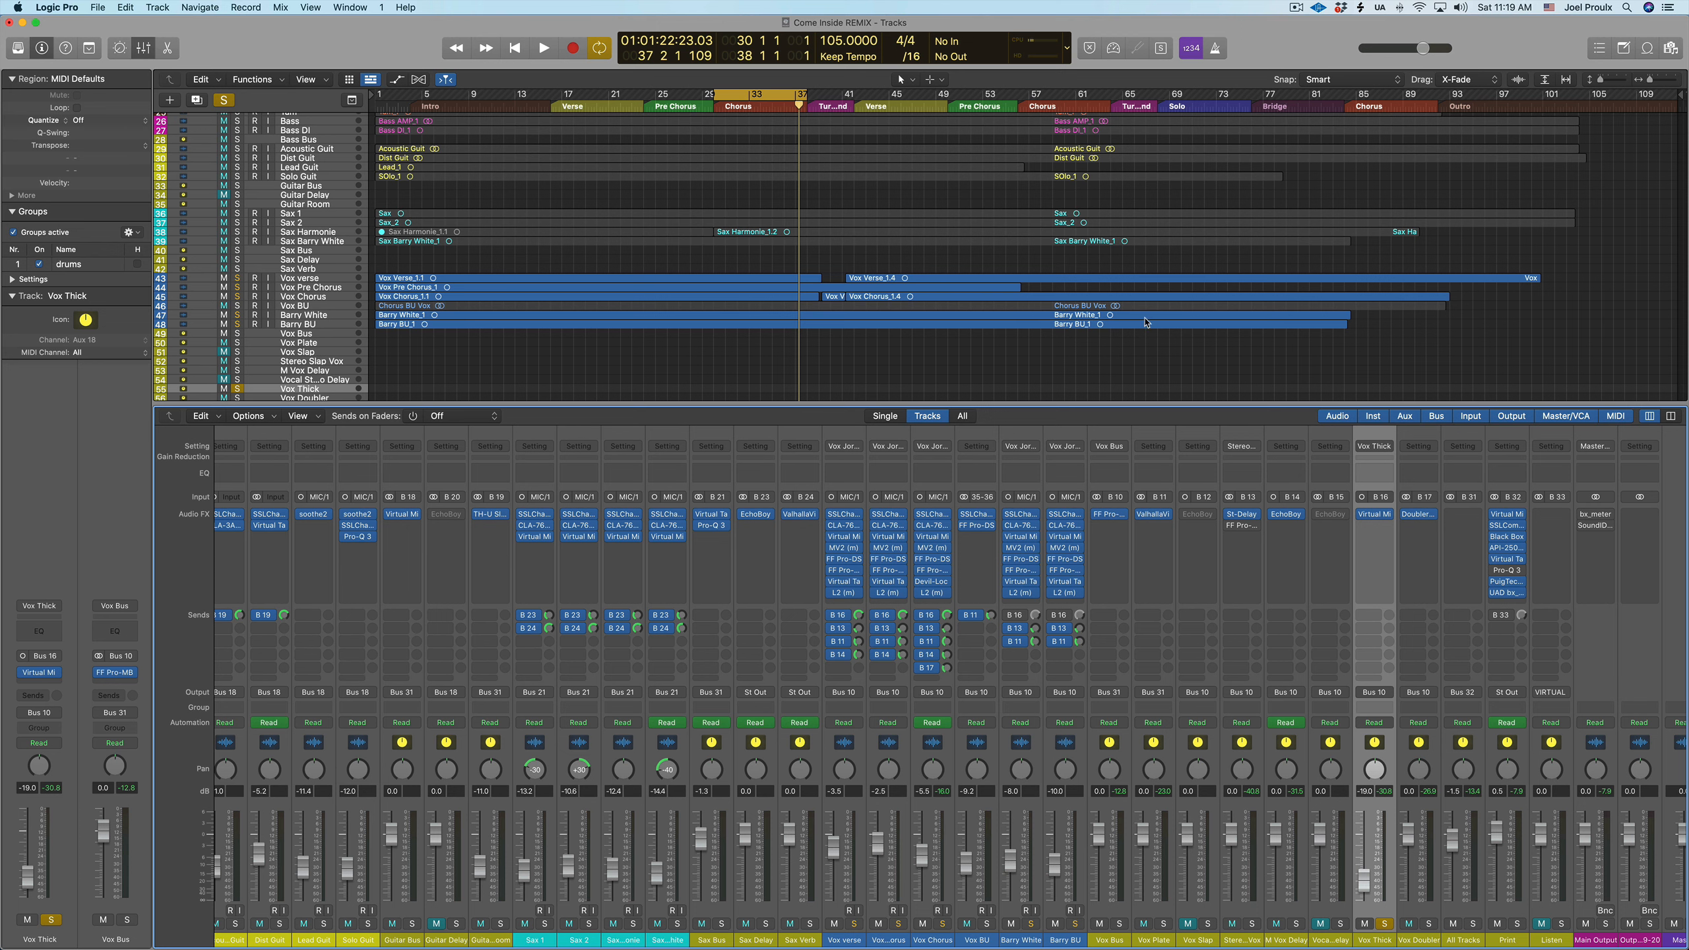
Open the Virtual Mix Rack on the Print channel and audition Revival's Shimmer on the full mix
{"action": "left_click", "coordinate": [1506, 521]}
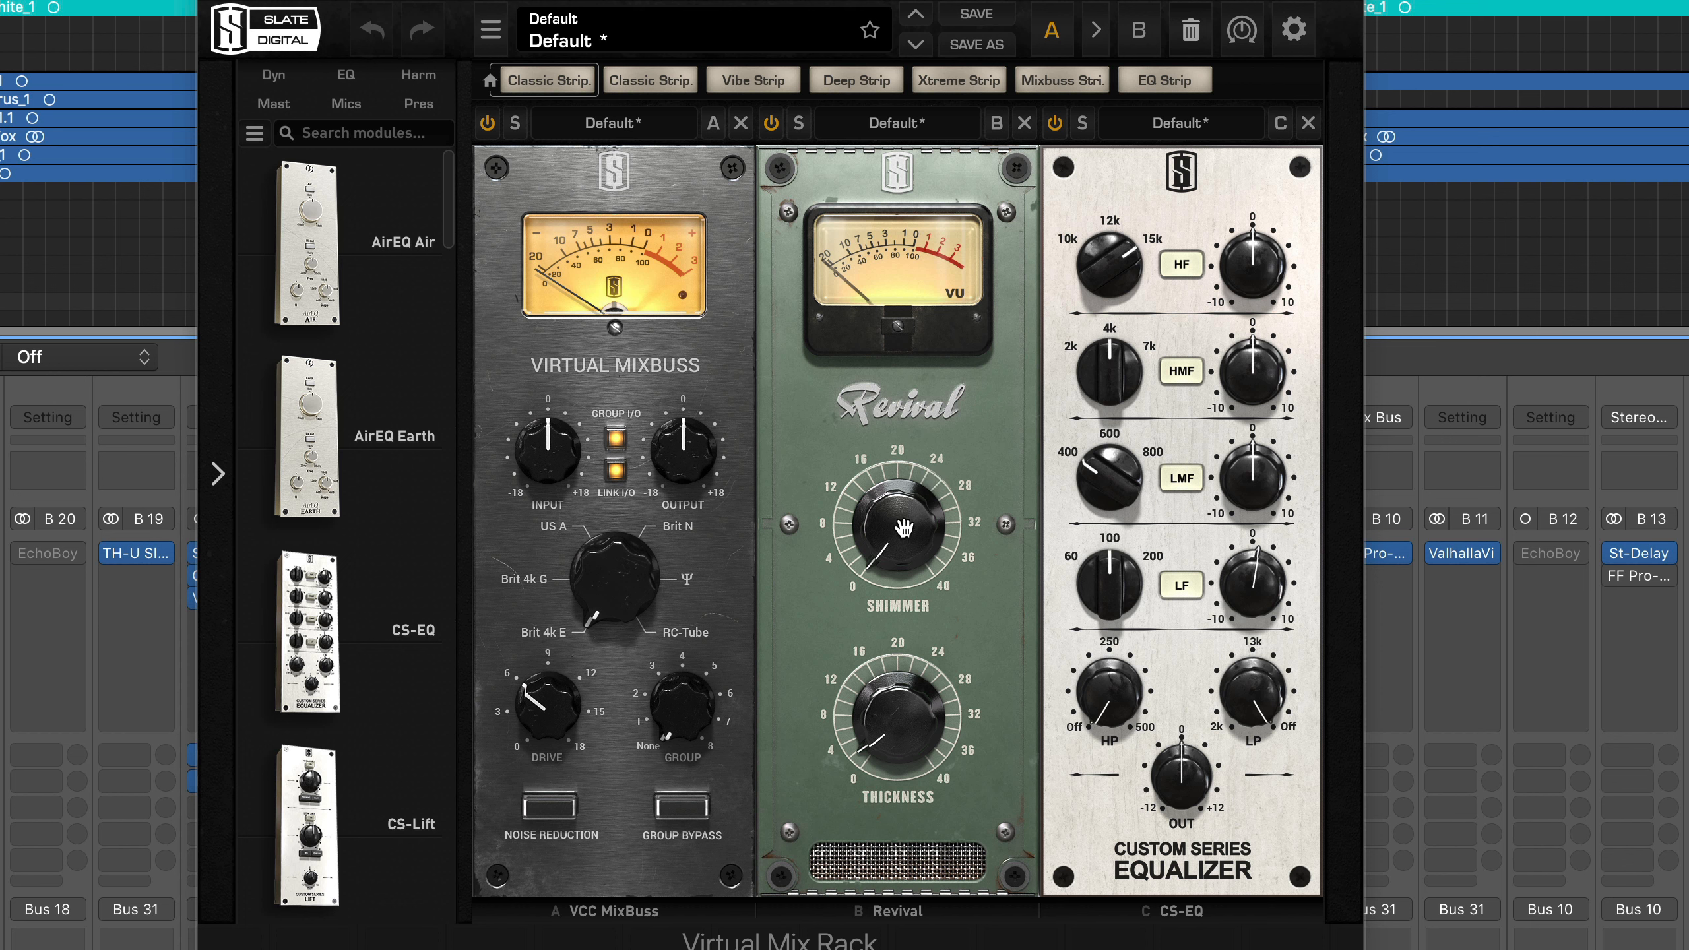
{"action": "key", "text": "space"}
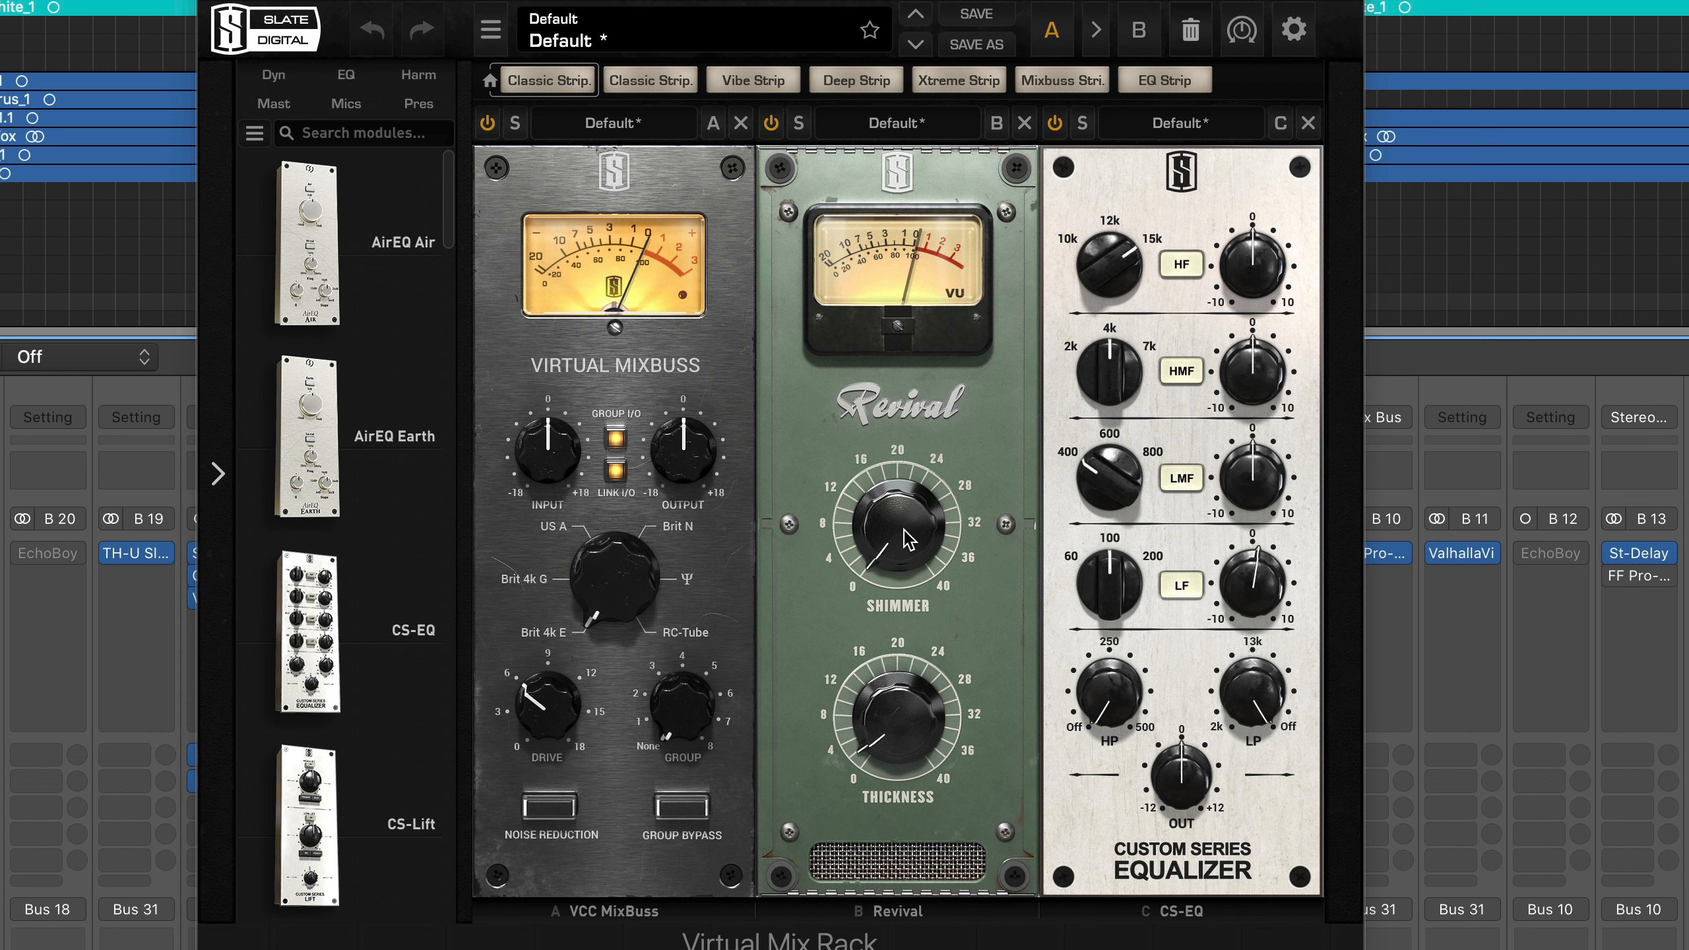
{"action": "left_click_drag", "start_coordinate": [908, 541], "coordinate": [890, 746]}
{"action": "key", "text": "space"}
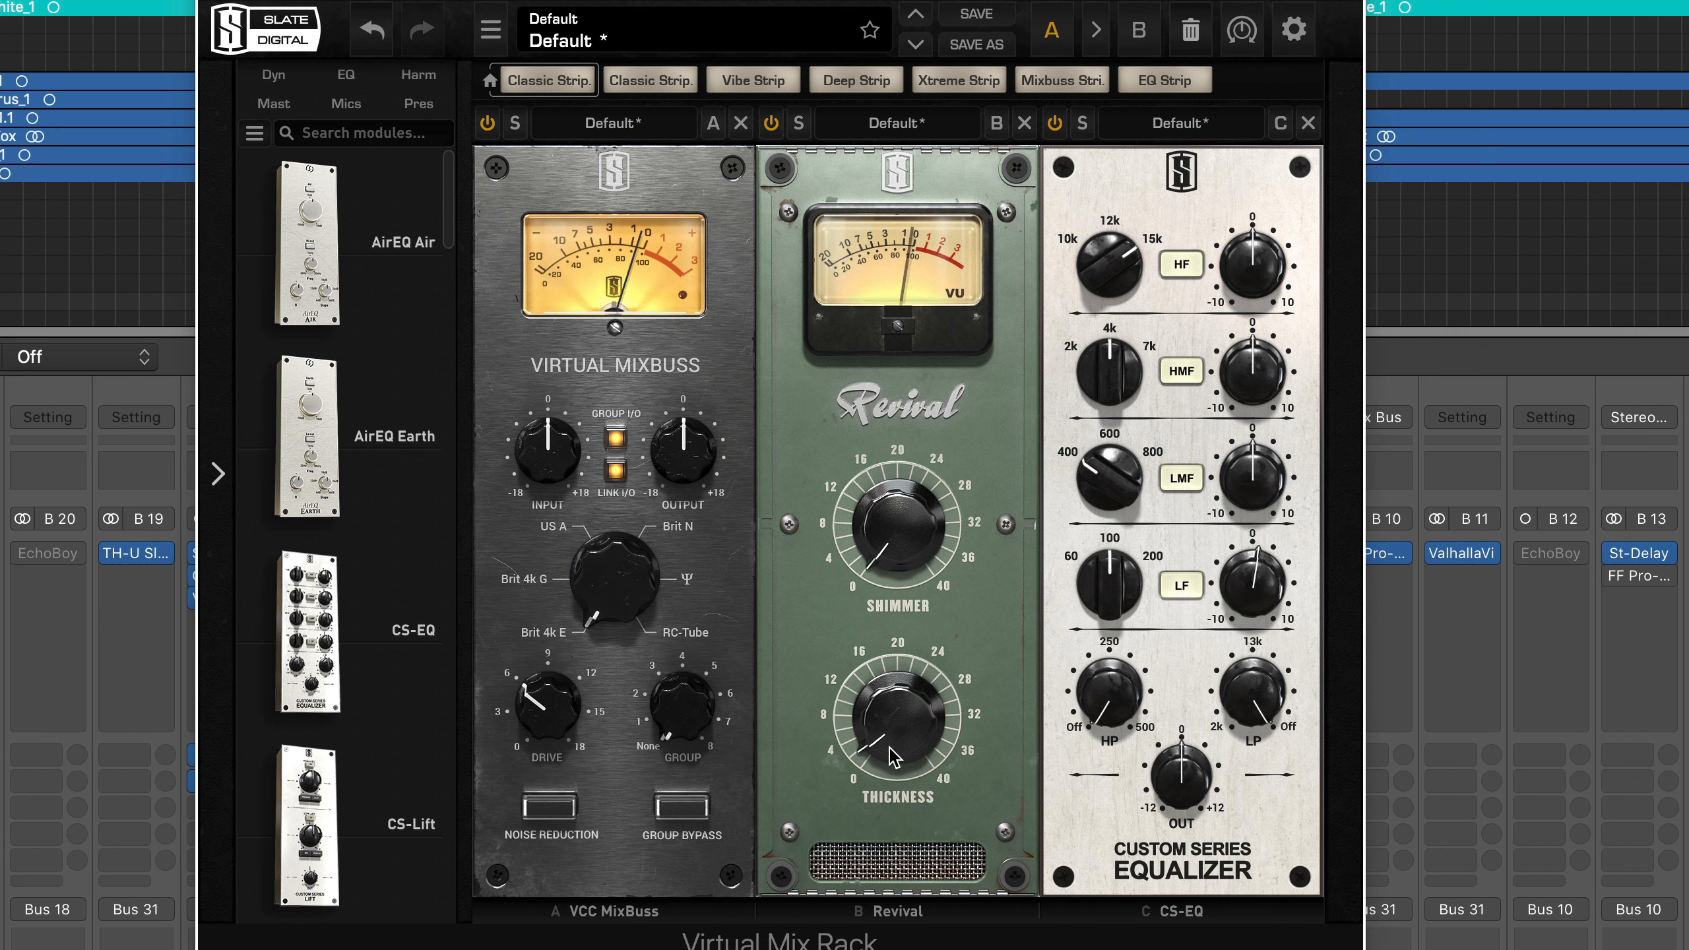
Push Revival's Thickness up strongly on the Print channel, reset it, and raise it again during playback
{"action": "left_click_drag", "start_coordinate": [894, 757], "coordinate": [886, 509]}
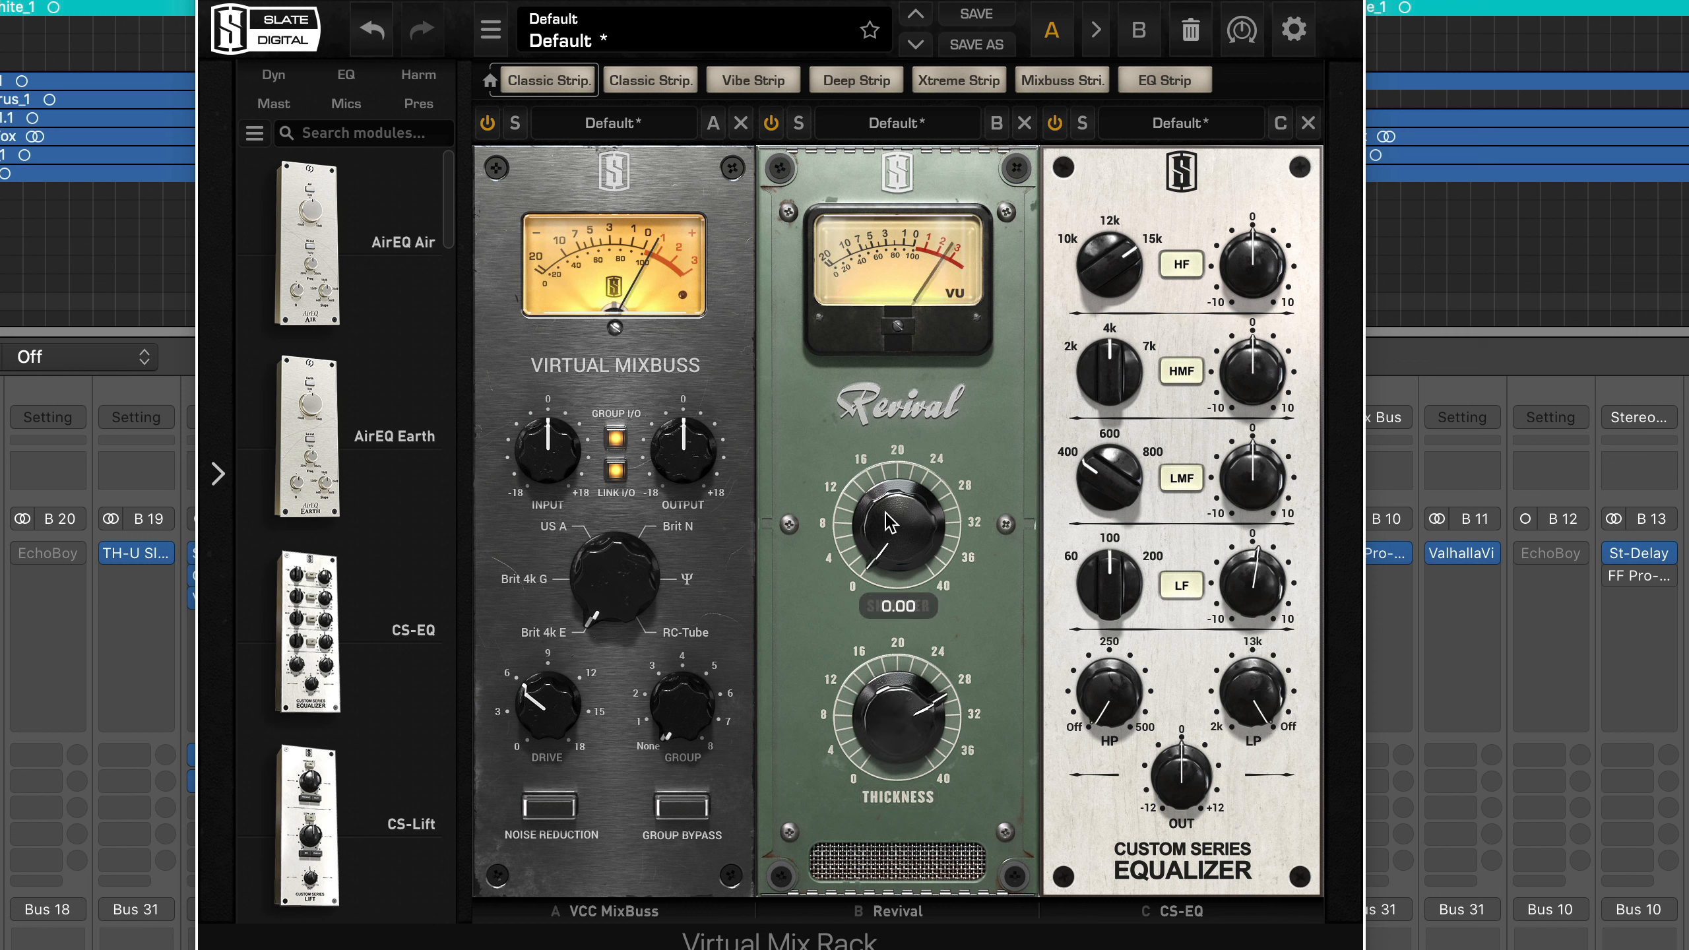
{"action": "double_click", "coordinate": [871, 762]}
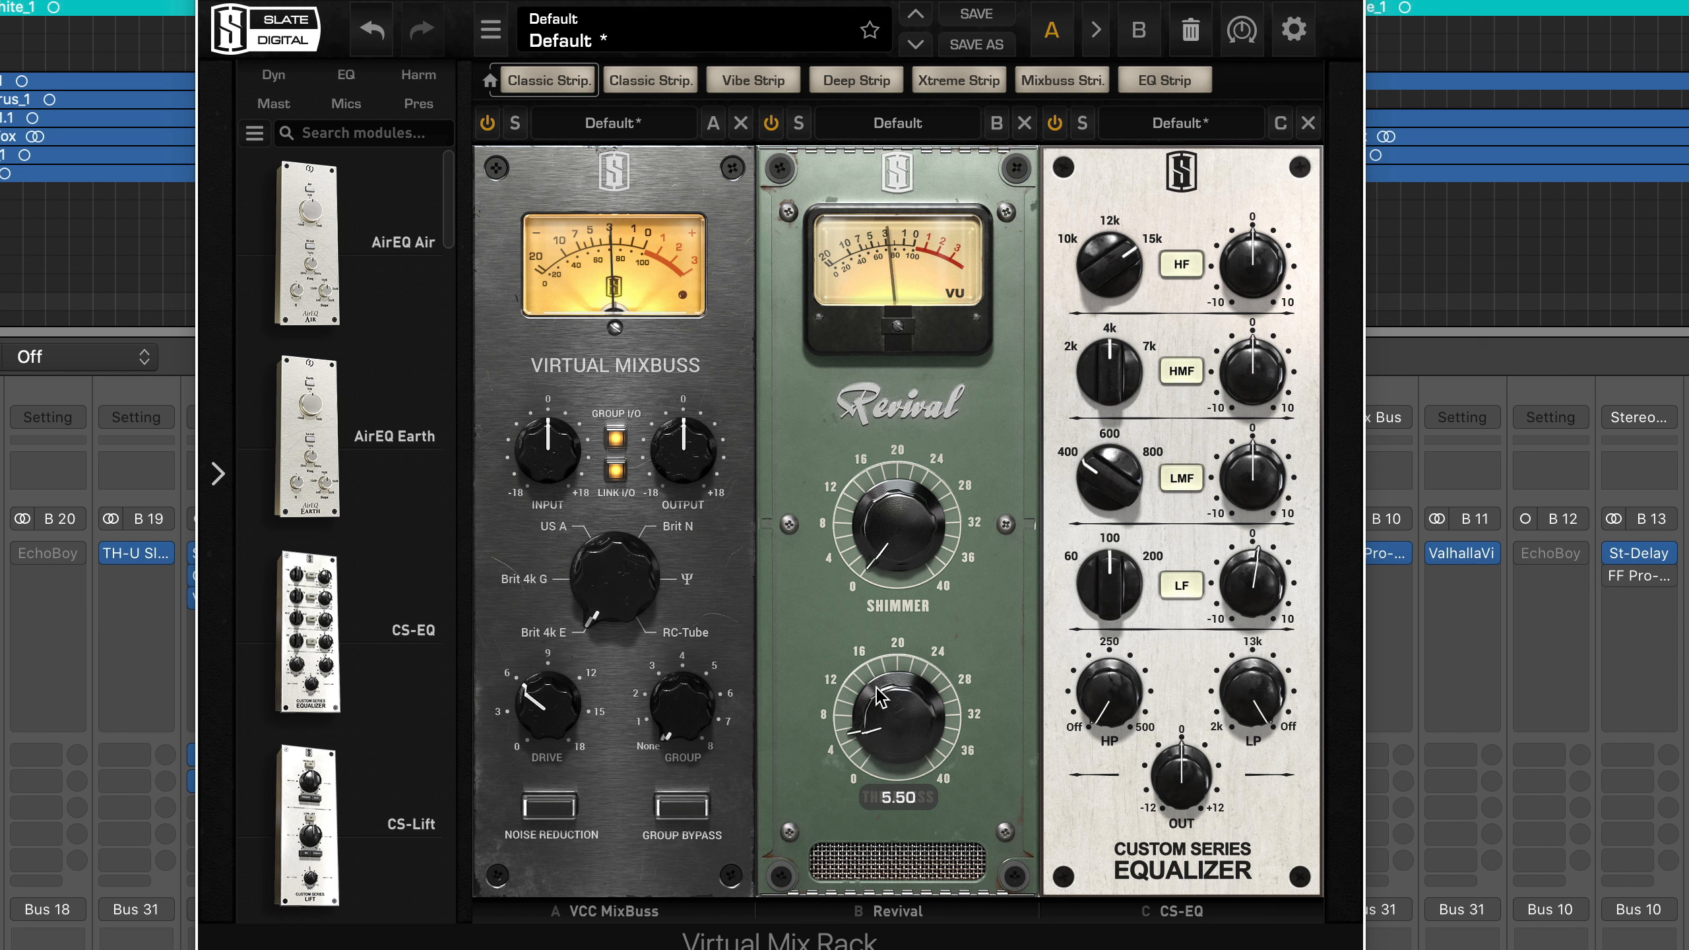
{"action": "left_click_drag", "start_coordinate": [873, 772], "coordinate": [872, 632]}
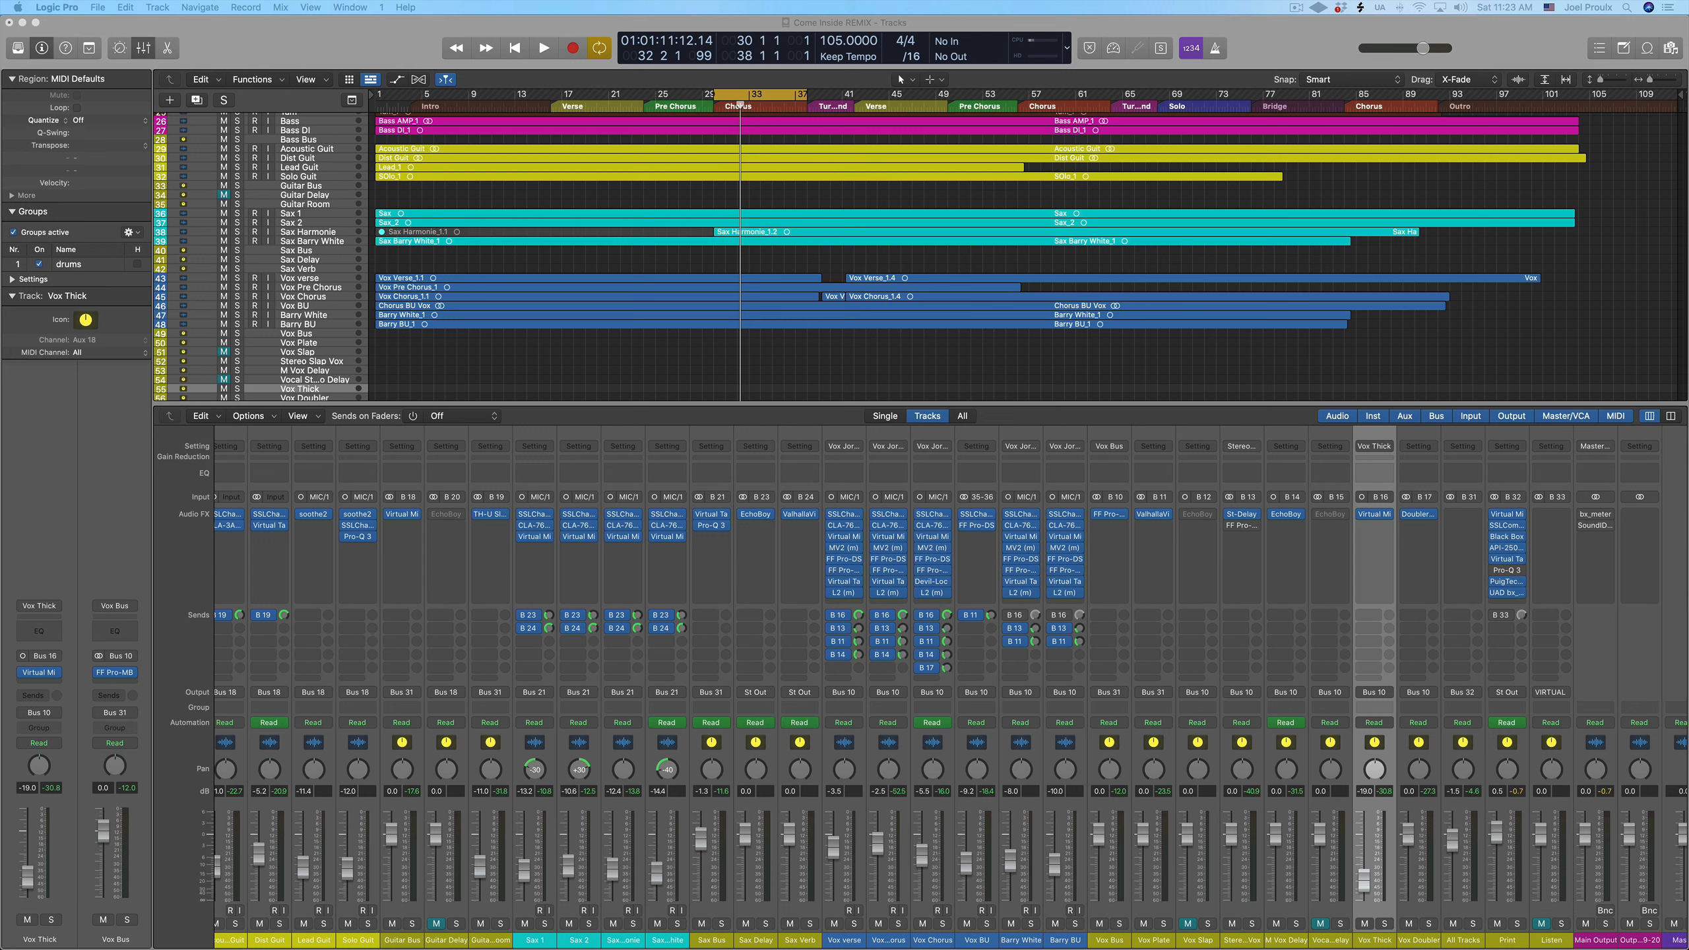
Open SoundID Reference on Main Output, audition the Chorus through it, and bypass and close the plug-in
{"action": "left_click", "coordinate": [1593, 526]}
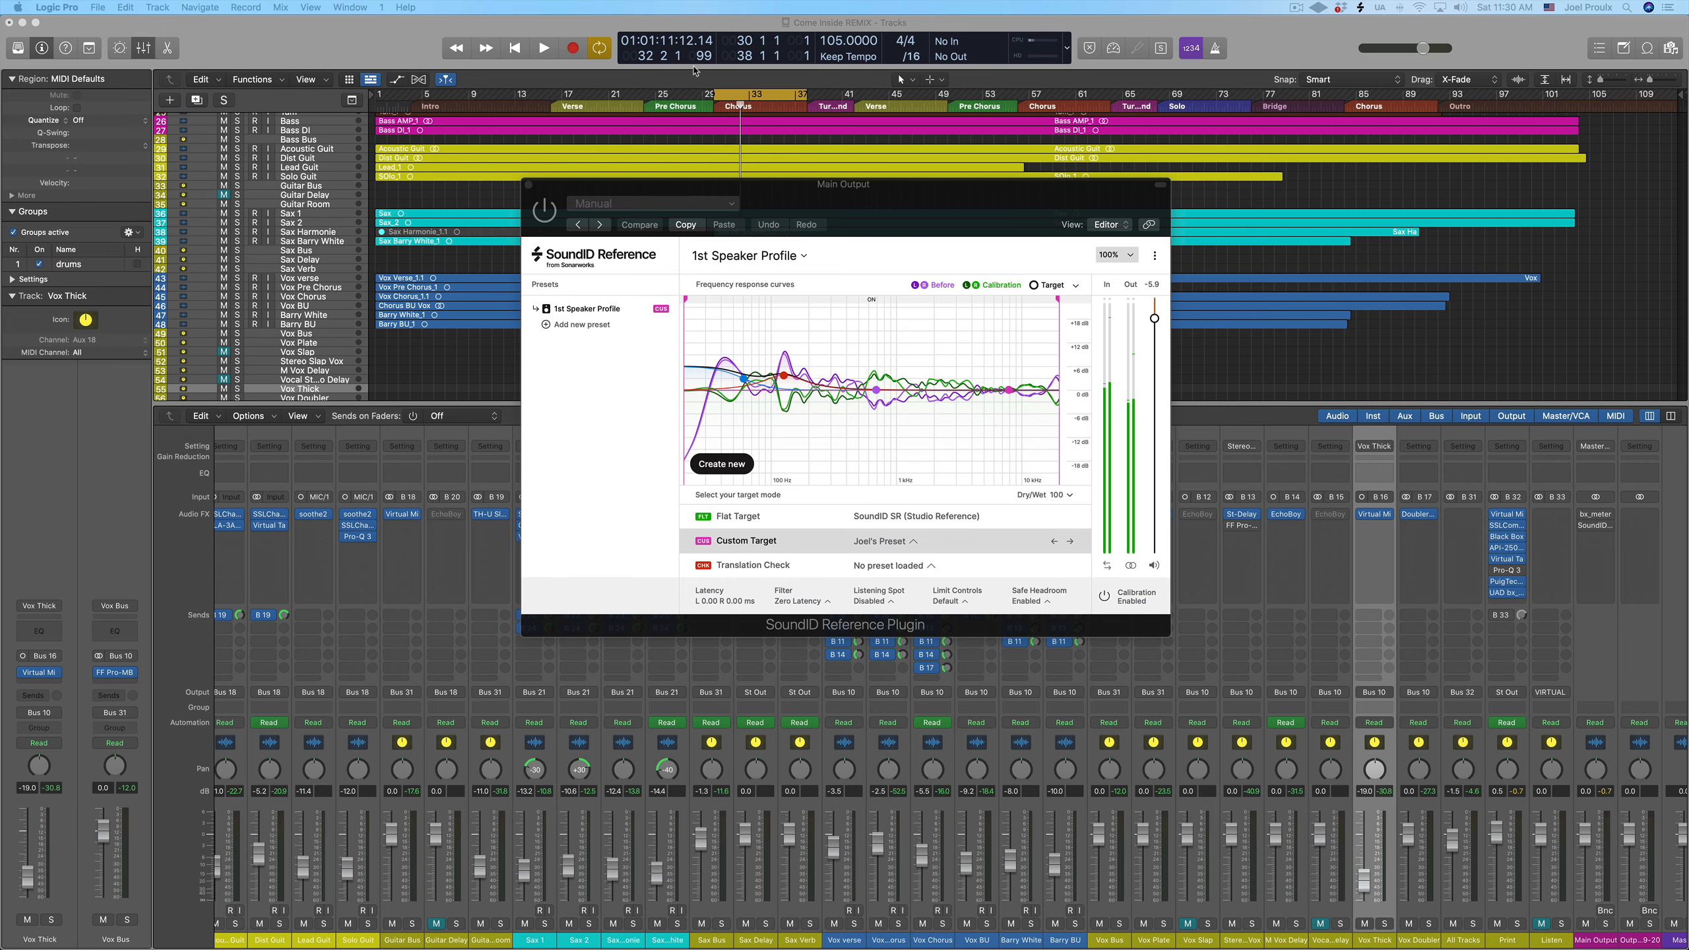
{"action": "left_click", "coordinate": [714, 112]}
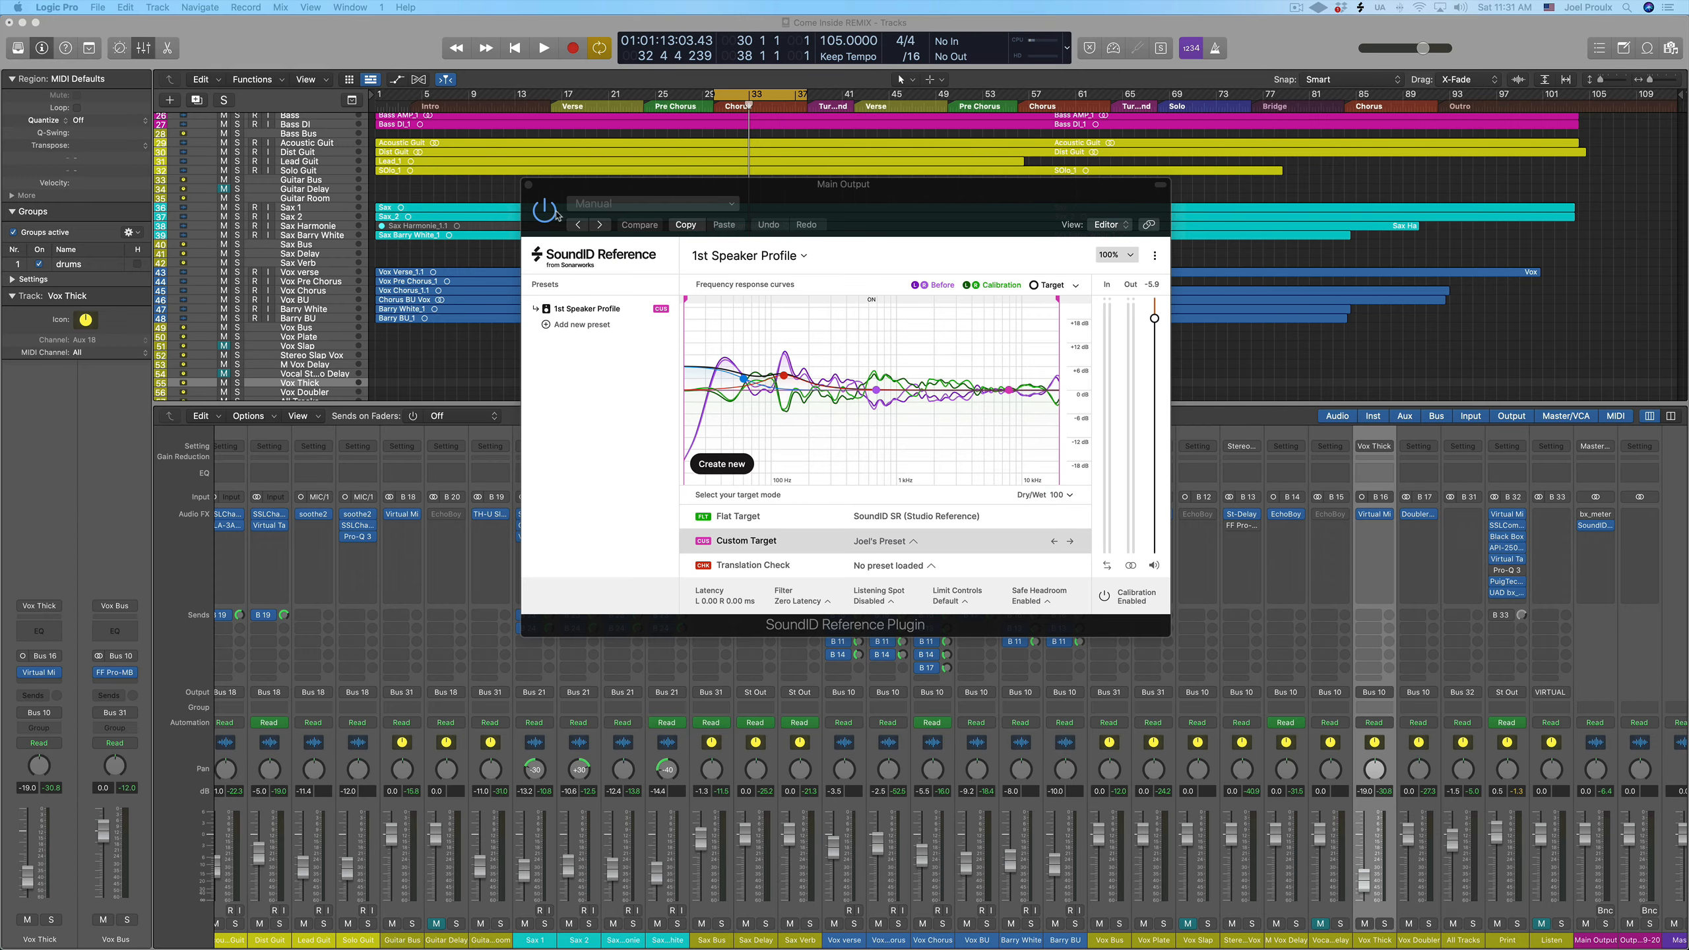
{"action": "left_click", "coordinate": [531, 193]}
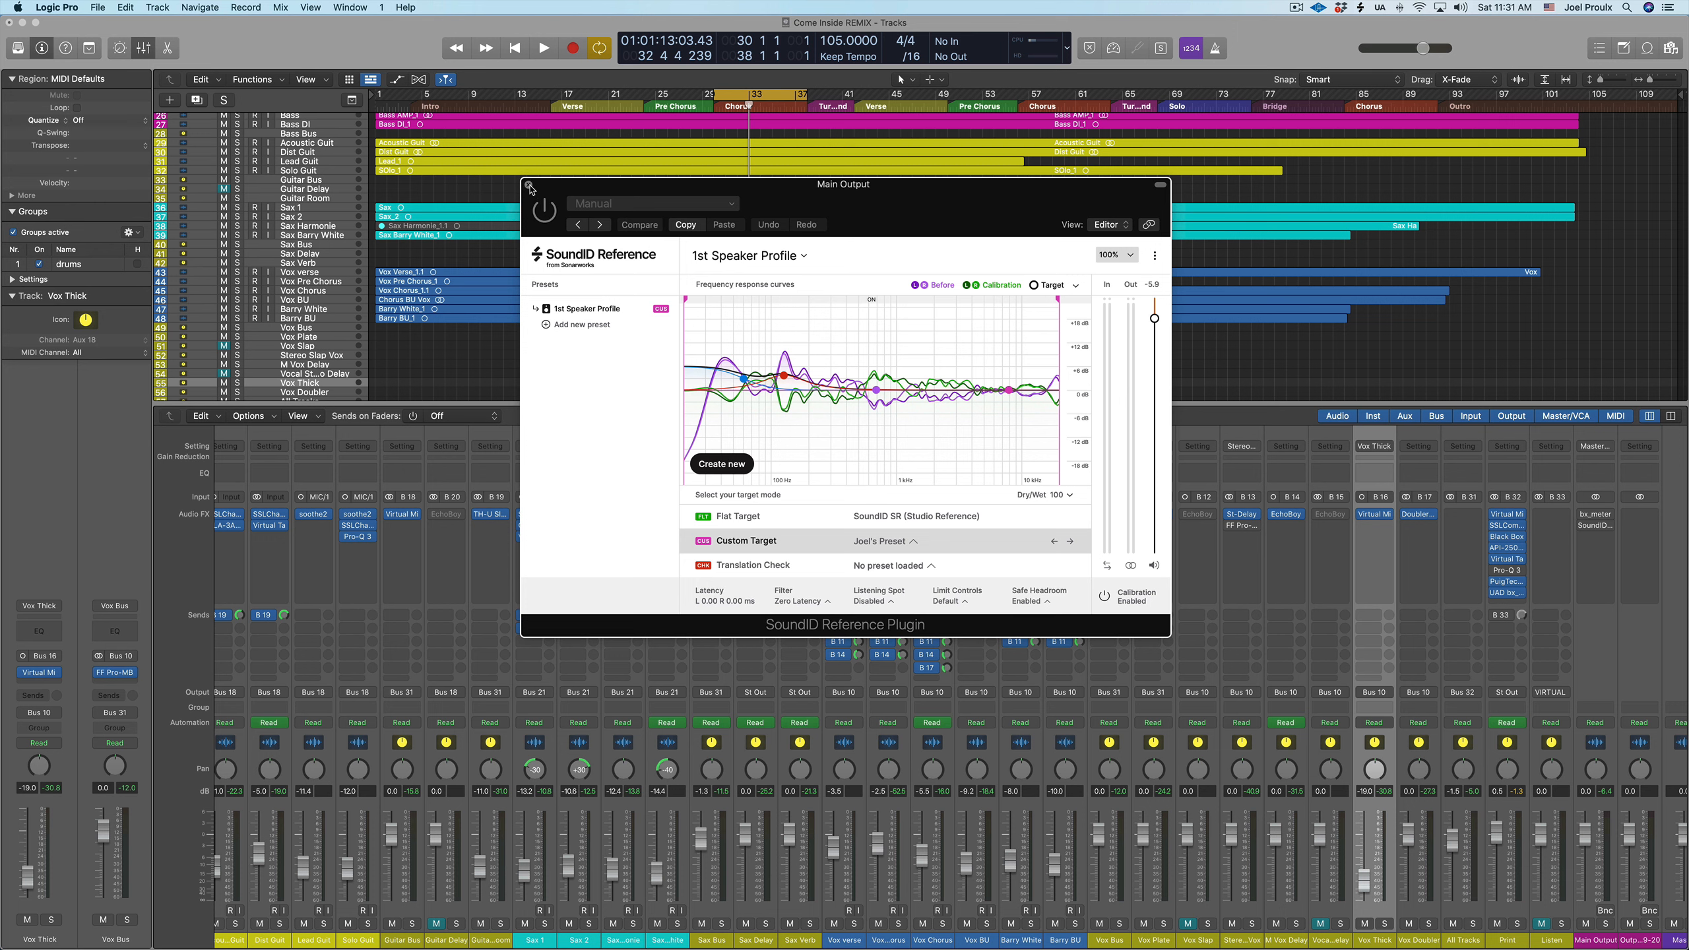
{"action": "left_click", "coordinate": [529, 186]}
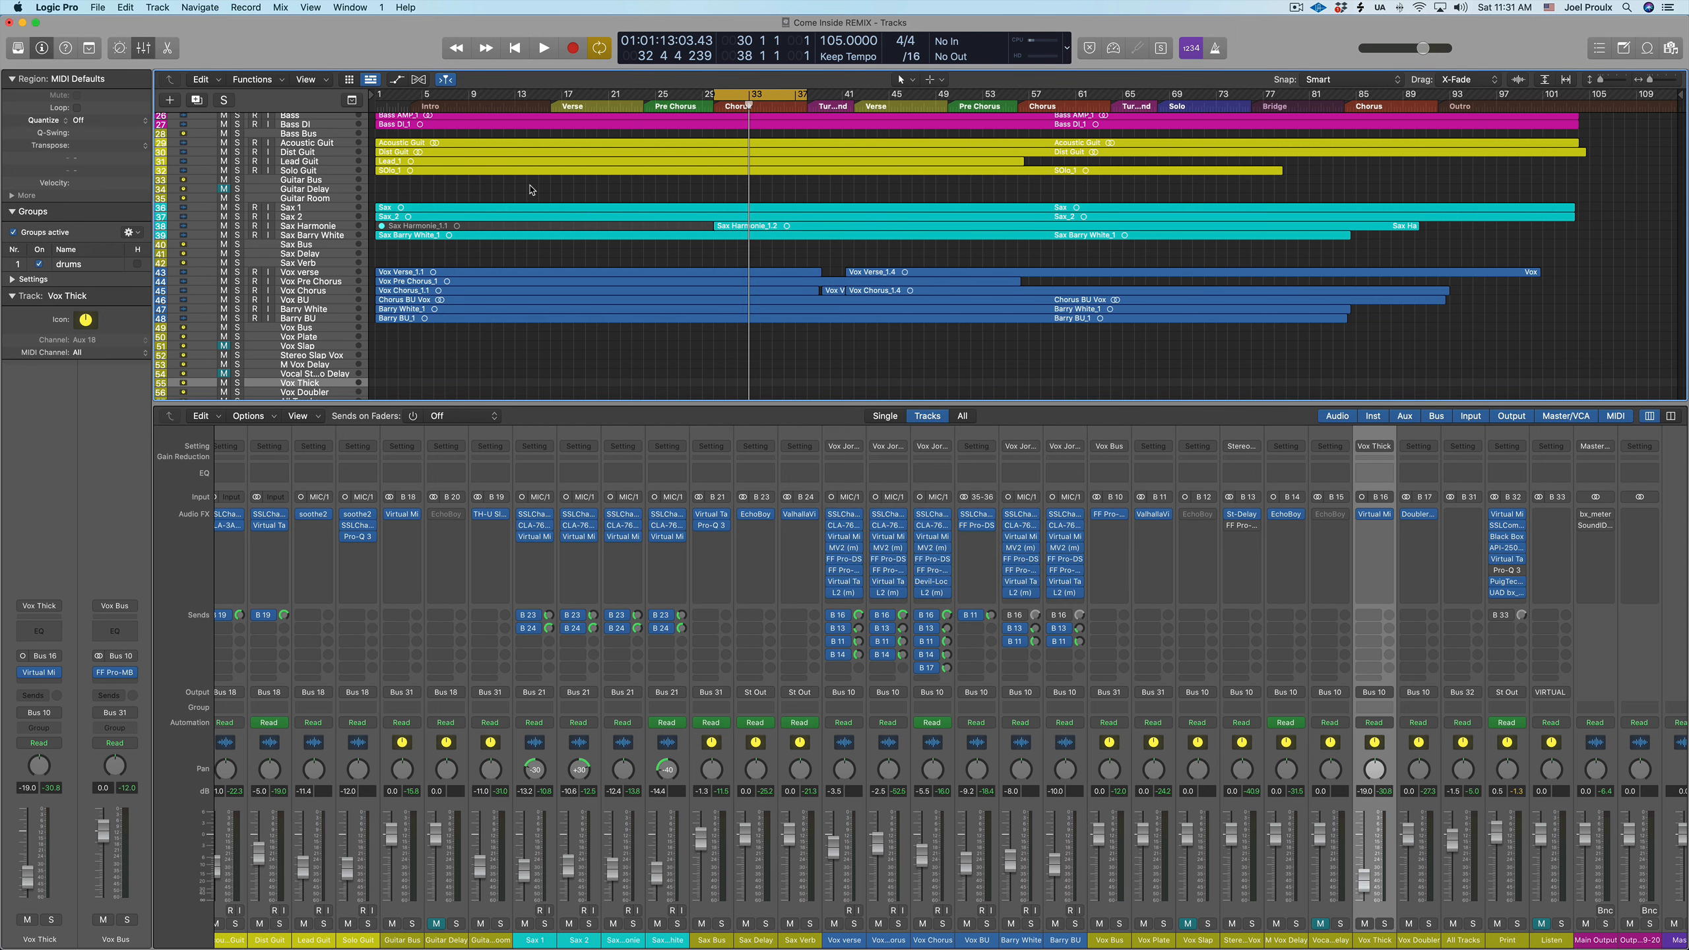